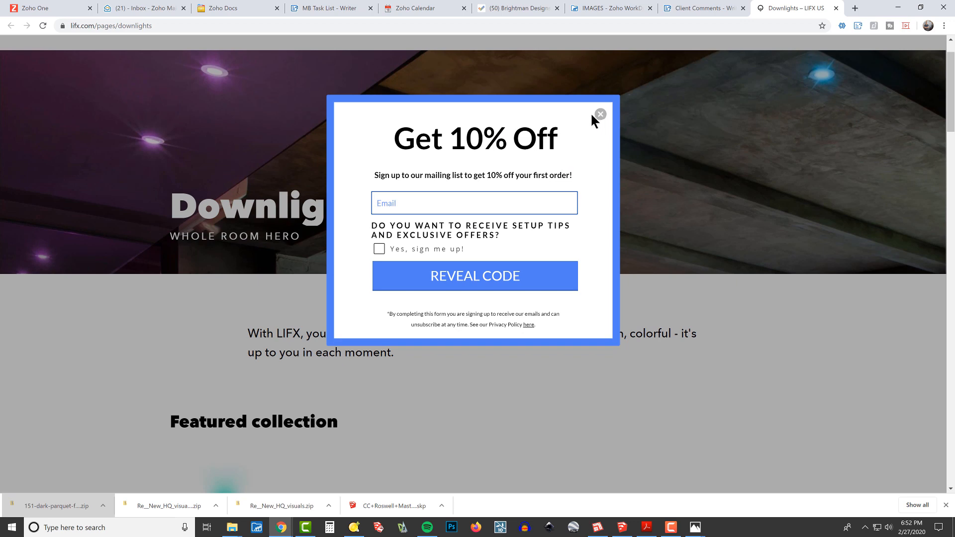
# - Dismiss the discount popup and look through the LIFX Downlights page, including its featured products and sample interiors
pyautogui.click(600, 114)
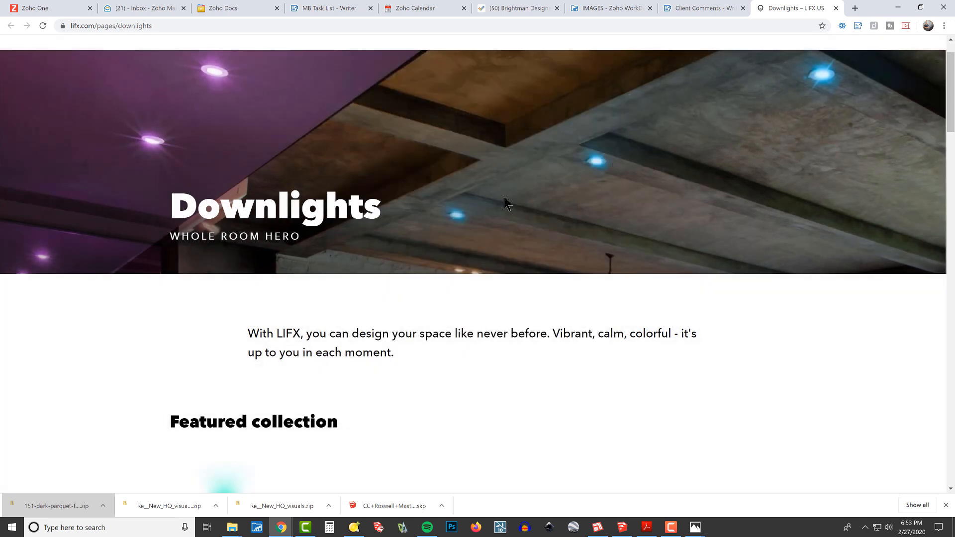
pyautogui.scroll(-2, 504, 196)
pyautogui.scroll(-2, 501, 200)
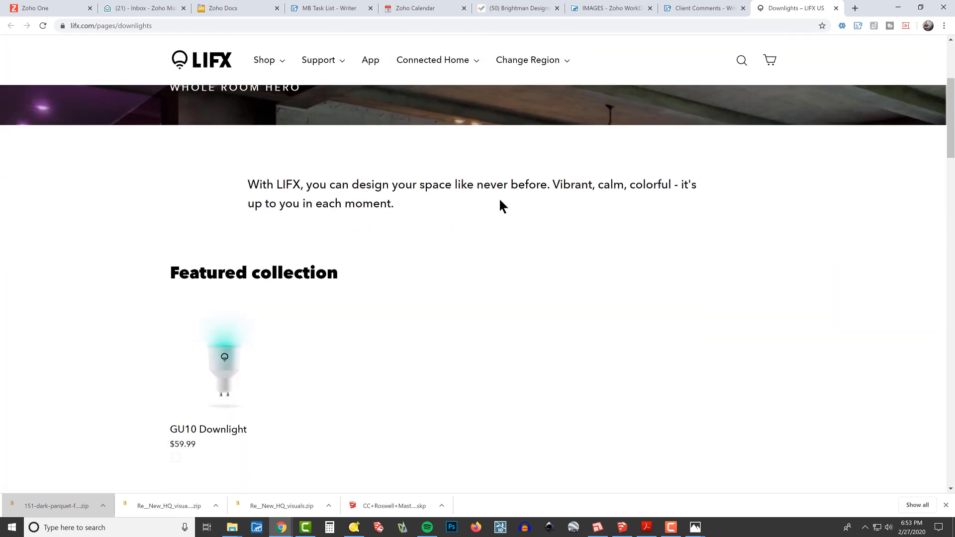
pyautogui.scroll(-3, 500, 200)
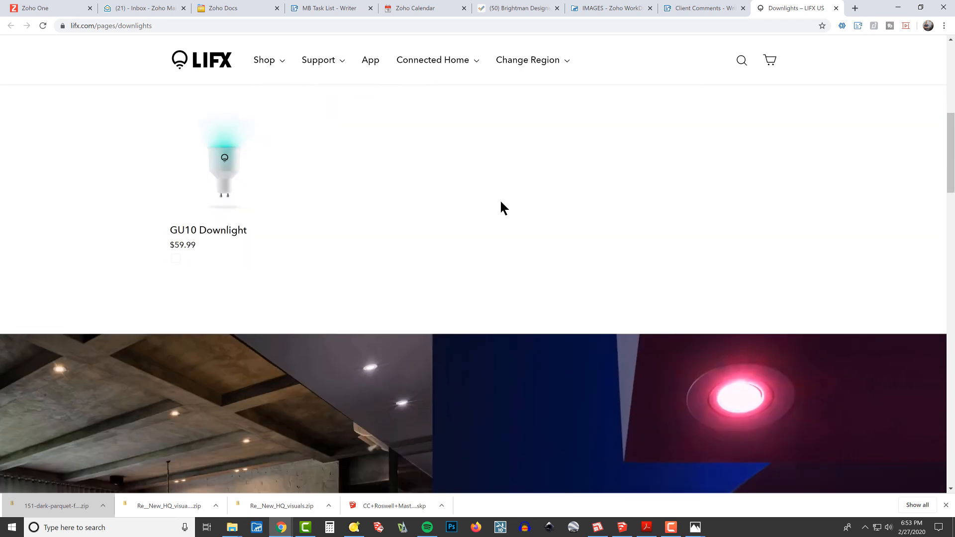
pyautogui.scroll(-3, 500, 200)
pyautogui.scroll(-2, 501, 204)
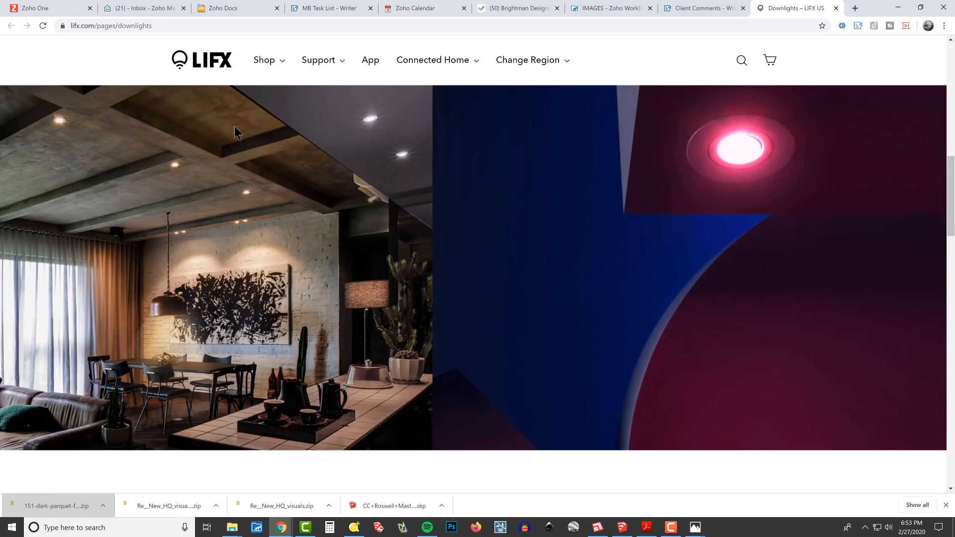
pyautogui.scroll(-7, 391, 148)
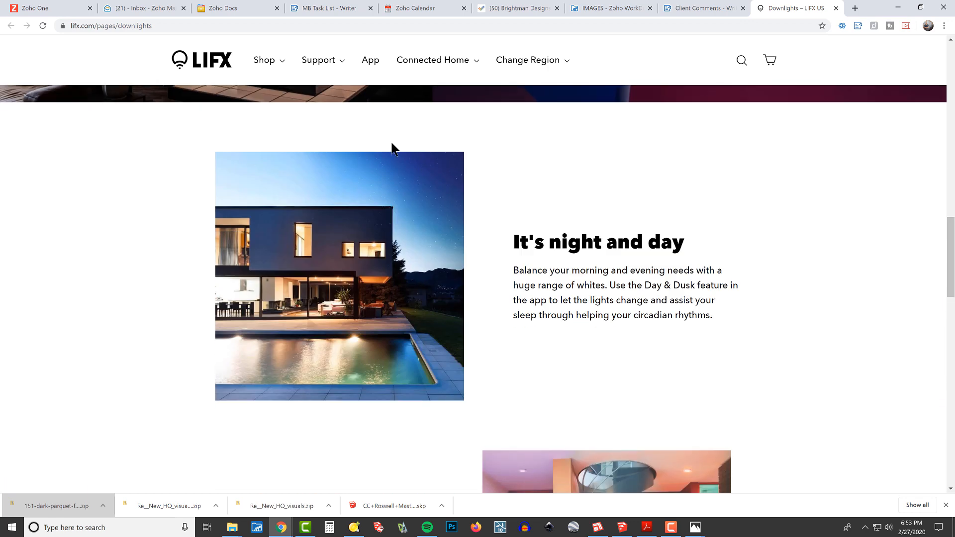
pyautogui.scroll(-5, 393, 147)
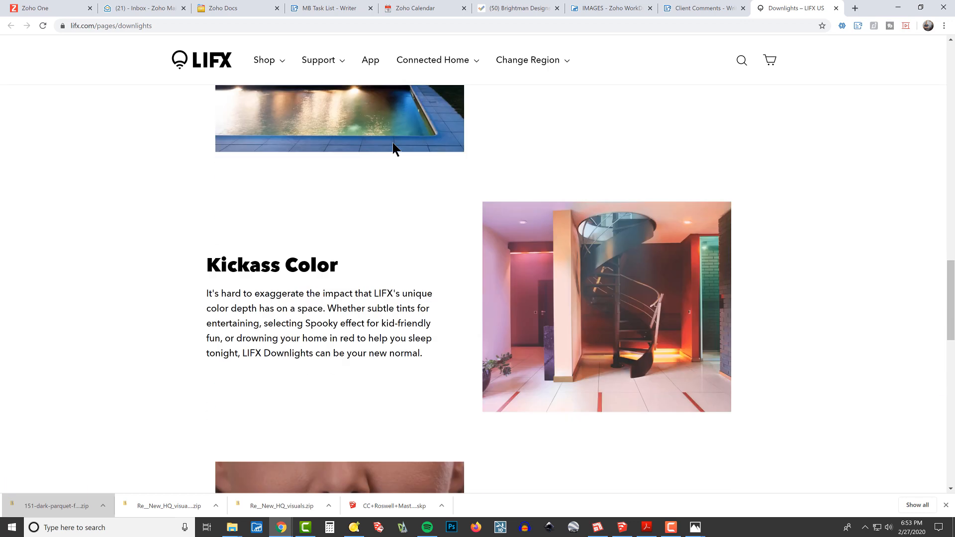
pyautogui.scroll(-6, 393, 144)
pyautogui.scroll(-6, 393, 144)
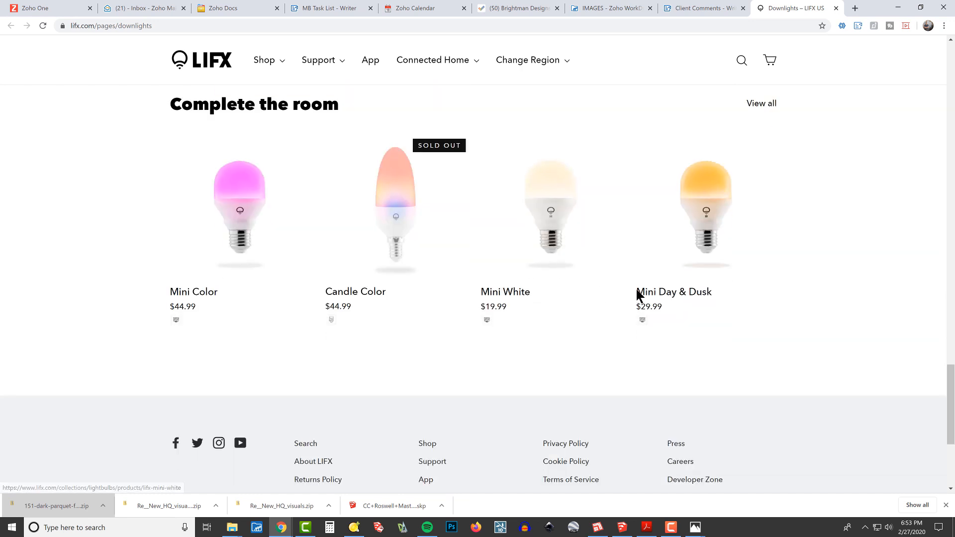
pyautogui.scroll(-5, 816, 358)
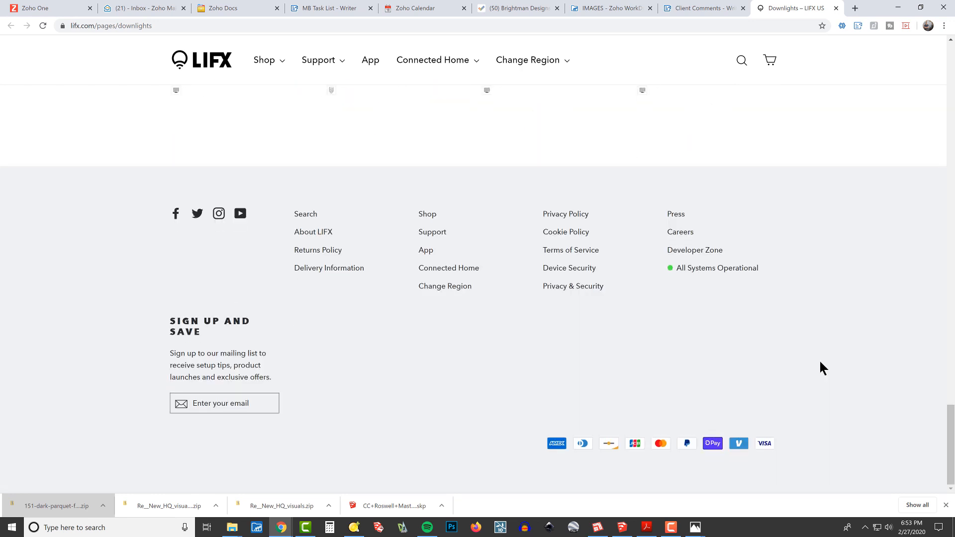
pyautogui.scroll(2, 819, 359)
pyautogui.scroll(15, 818, 359)
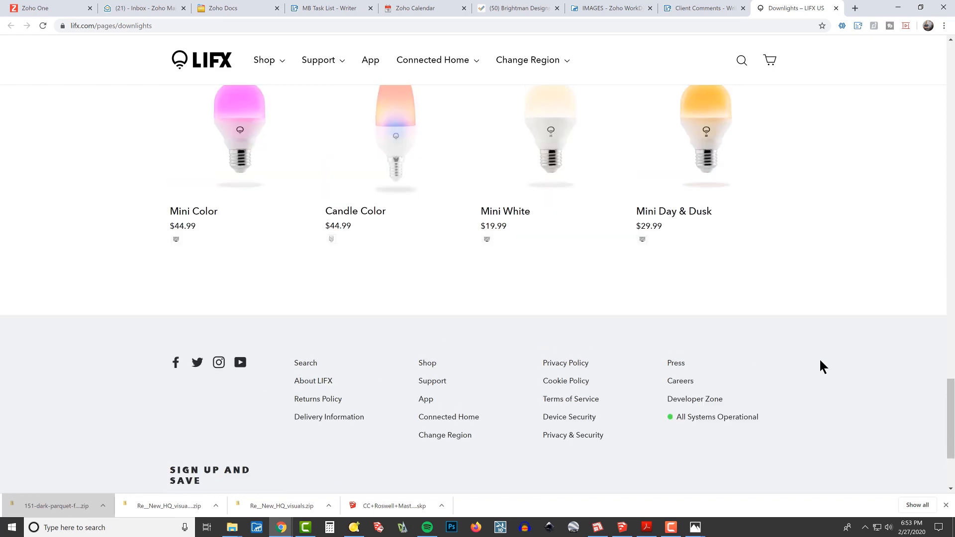
pyautogui.scroll(10, 826, 204)
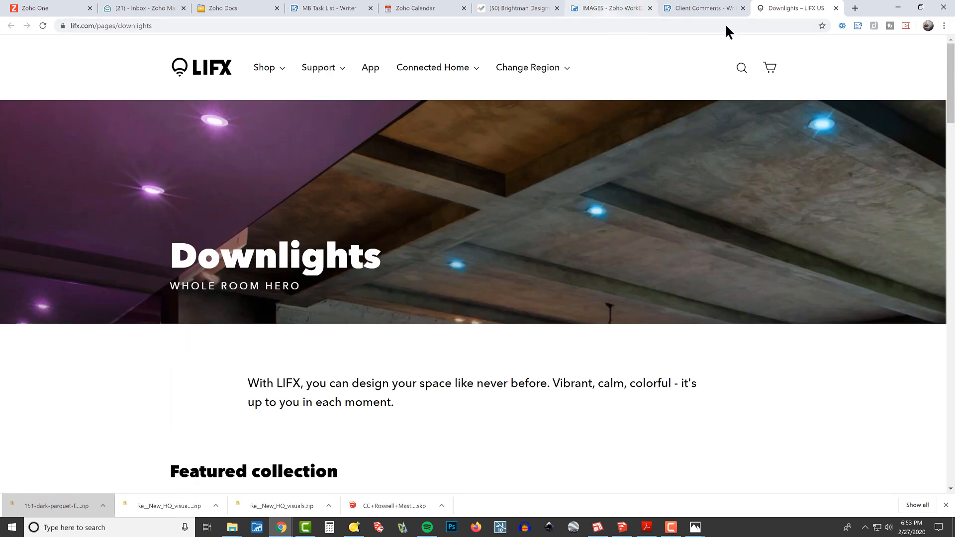
# - Open the LIFX light-strips link from the Client Comments document, and return to the Downlights page
pyautogui.click(703, 8)
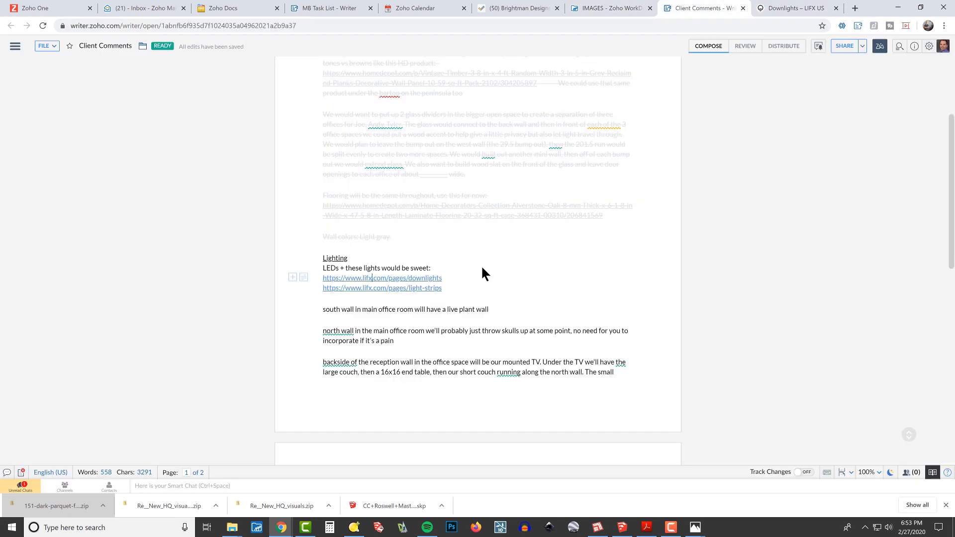
pyautogui.click(410, 288)
pyautogui.click(413, 302)
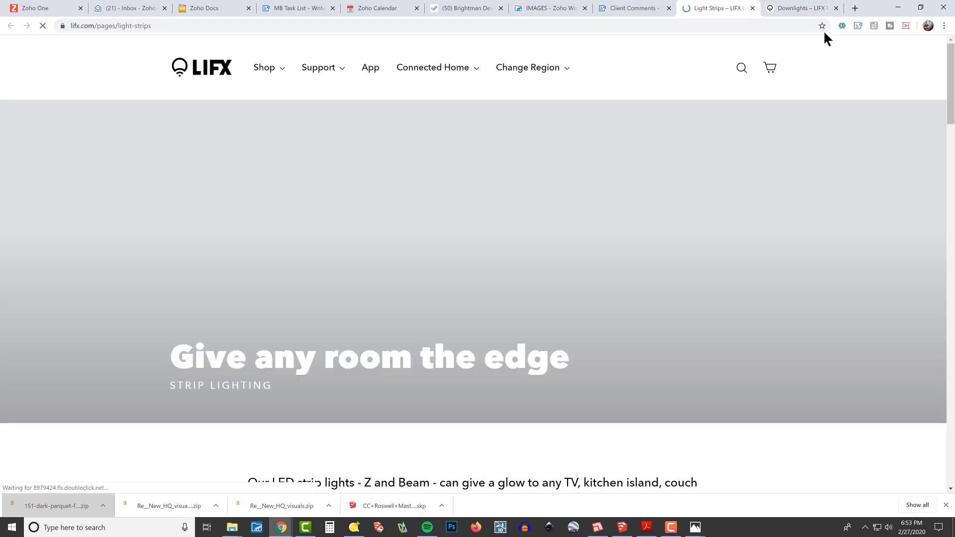
pyautogui.click(801, 7)
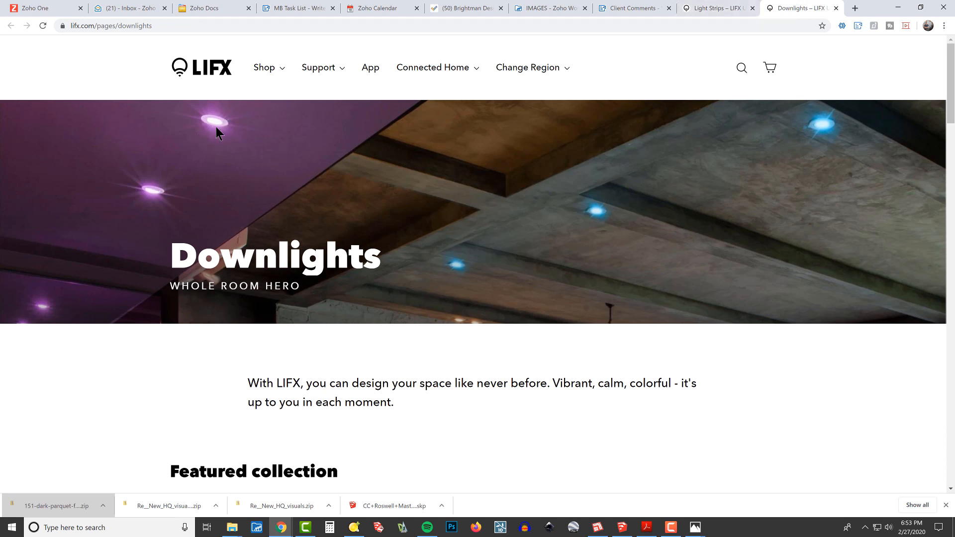
# - Check the shop's General Lighting categories and open the GU10 Downlight product page
pyautogui.moveTo(277, 74)
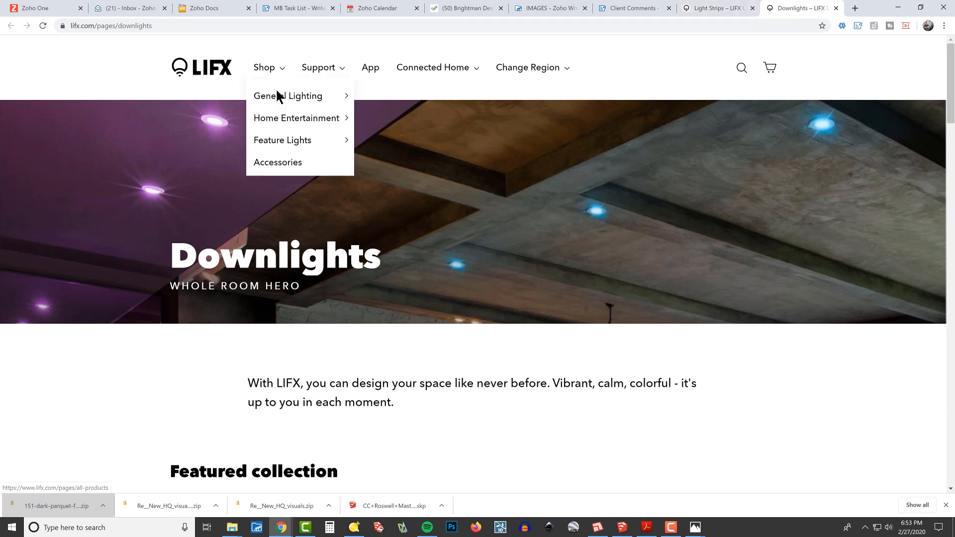
pyautogui.moveTo(279, 97)
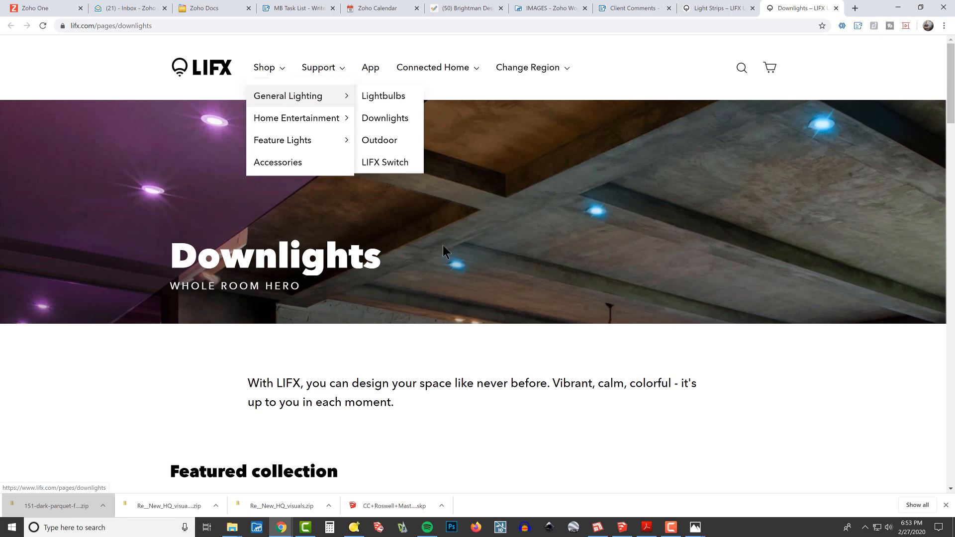
pyautogui.scroll(-3, 507, 350)
pyautogui.scroll(-3, 509, 343)
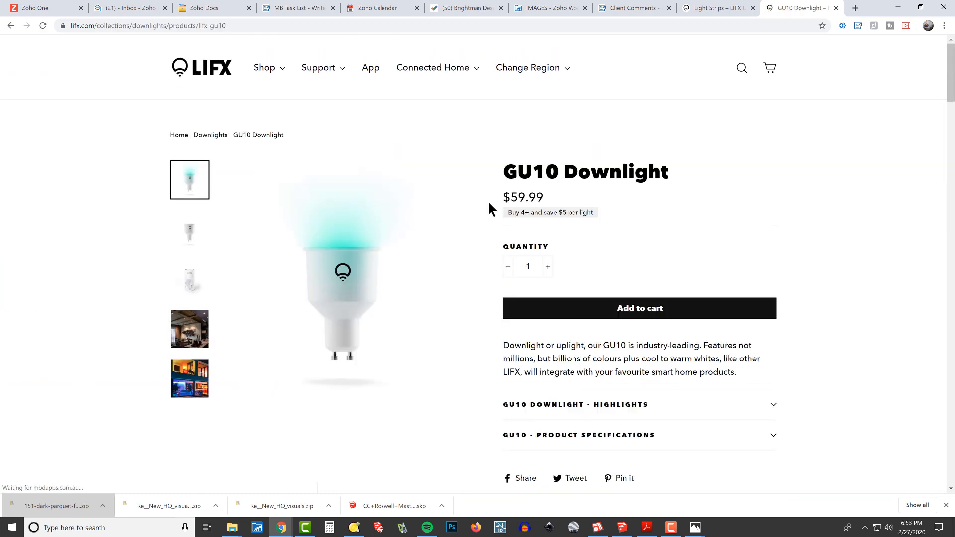
# - Look up the GU10 Downlight's product dimensions in its product specifications, and switch to SketchUp
pyautogui.scroll(-2, 696, 273)
pyautogui.click(618, 334)
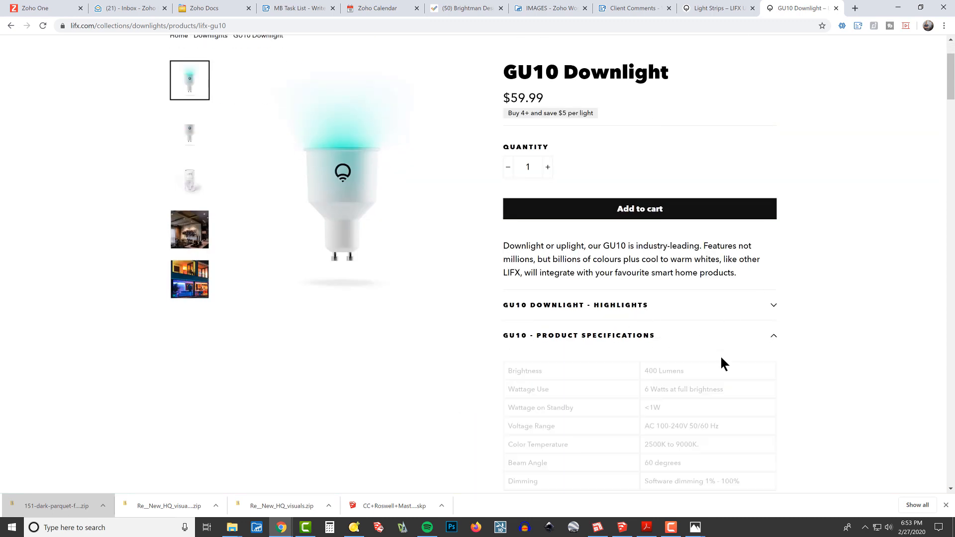
pyautogui.scroll(-3, 746, 324)
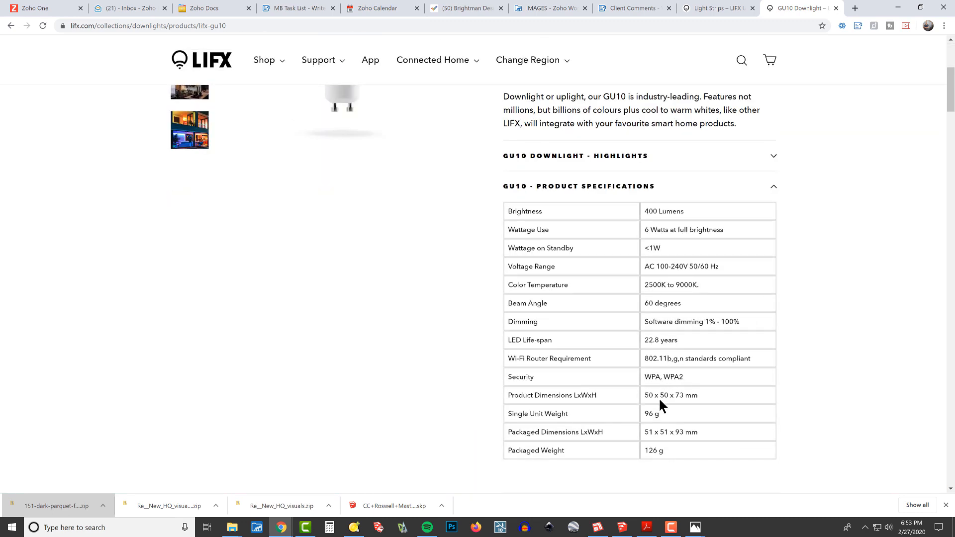
pyautogui.scroll(-3, 659, 398)
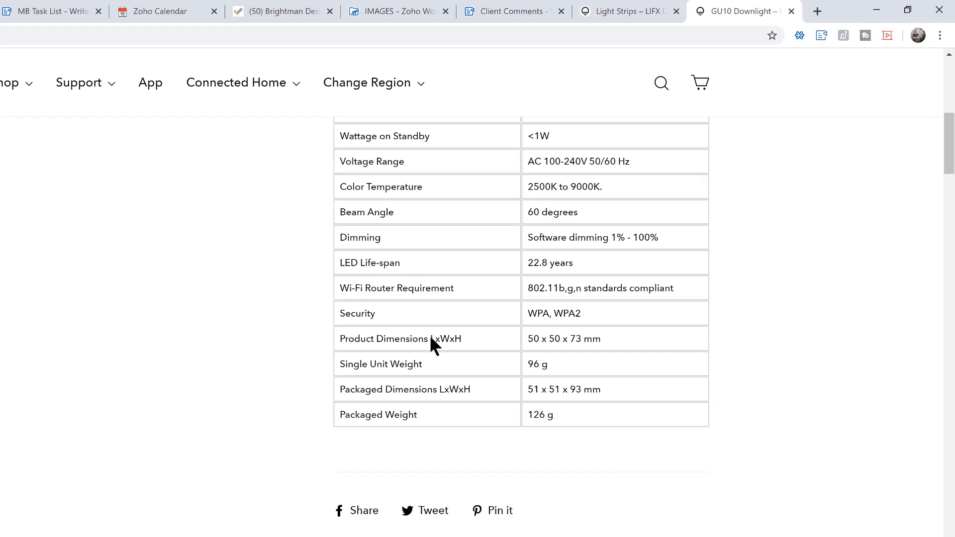
pyautogui.moveTo(429, 335); pyautogui.dragTo(557, 348)
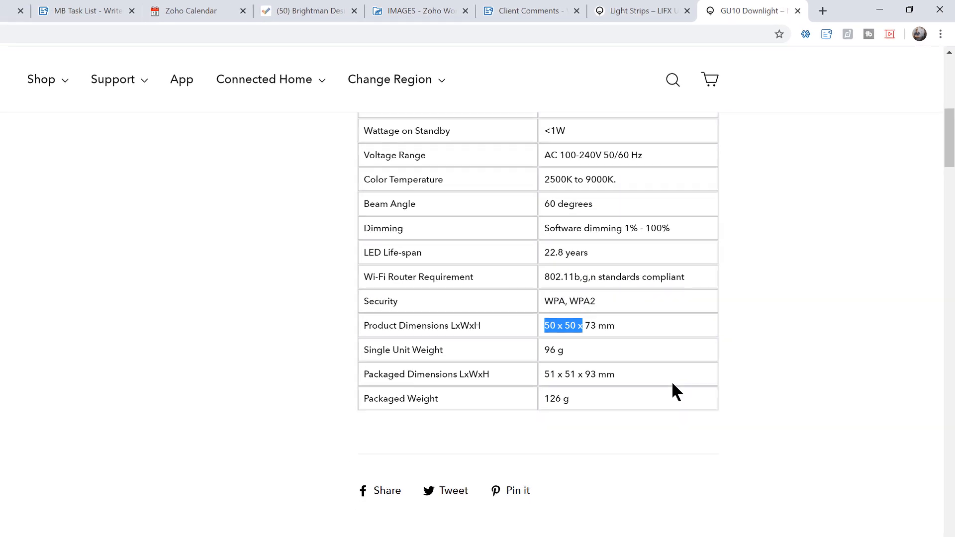
pyautogui.hotkey('alt', 'Tab')
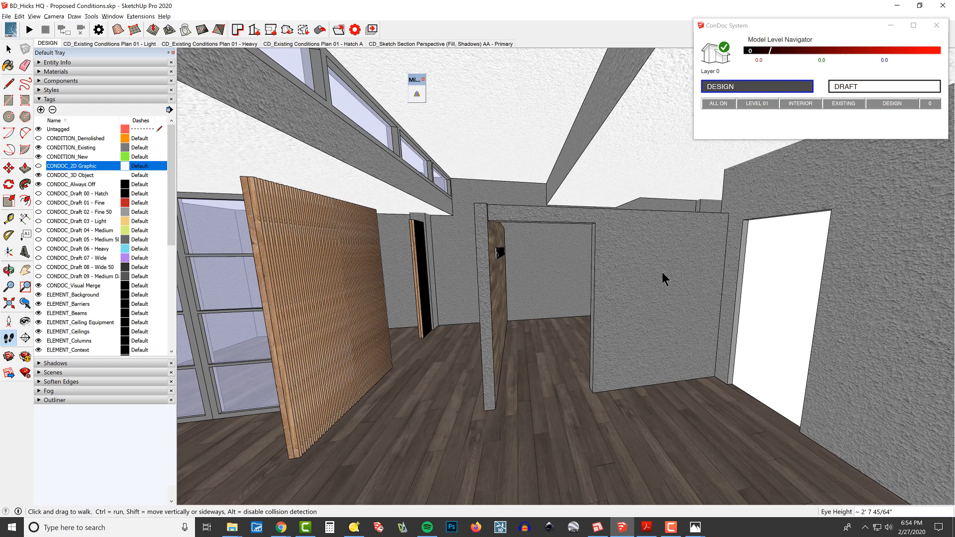
# - Try to draw a 50 mm by 50 mm rectangle on the ceiling above the glazed wall
pyautogui.moveTo(398, 208)
pyautogui.mouseDown(button='middle')
pyautogui.moveTo(419, 124)
pyautogui.moveTo(432, 260)
pyautogui.moveTo(463, 155)
pyautogui.moveTo(586, 246)
pyautogui.moveTo(552, 224)
pyautogui.mouseUp(button='middle')
pyautogui.press('r')
pyautogui.click(425, 115)
pyautogui.click(518, 212)
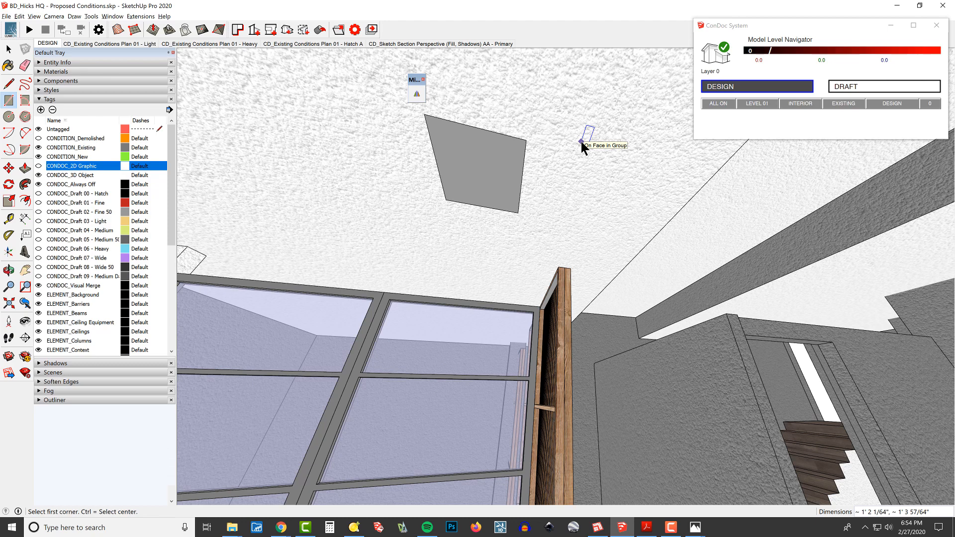
pyautogui.write('50MM,50MM')
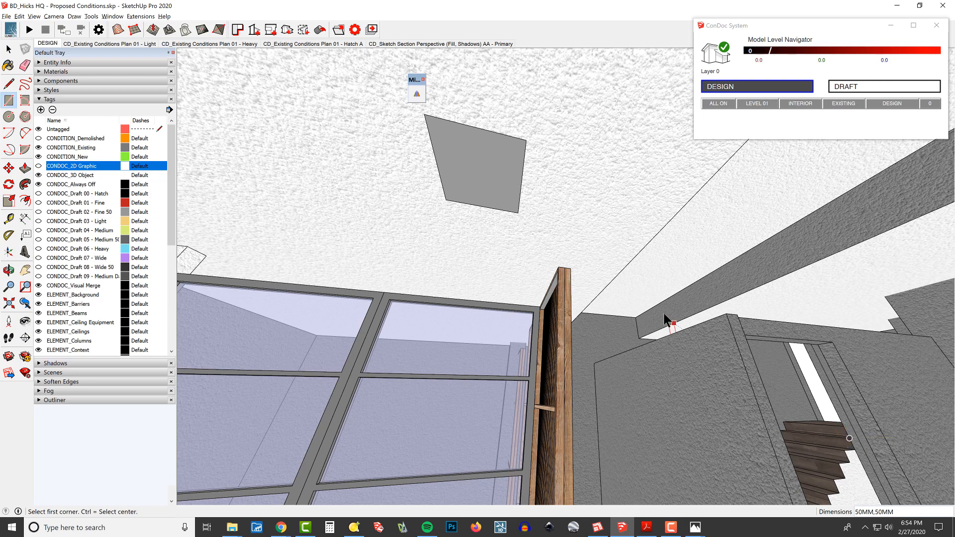
# - Draw a 50 mm by 50 mm square on the ceiling beside the oversized rectangle
pyautogui.scroll(3, 642, 318)
pyautogui.keyDown('shift'); pyautogui.moveTo(505, 283); pyautogui.dragTo(517, 199, button='middle'); pyautogui.keyUp('shift')
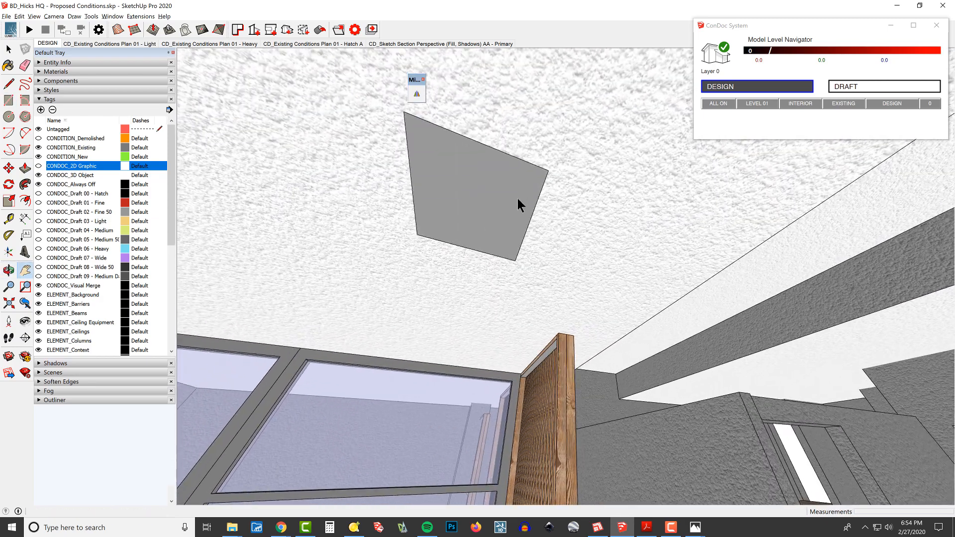
pyautogui.click(243, 136)
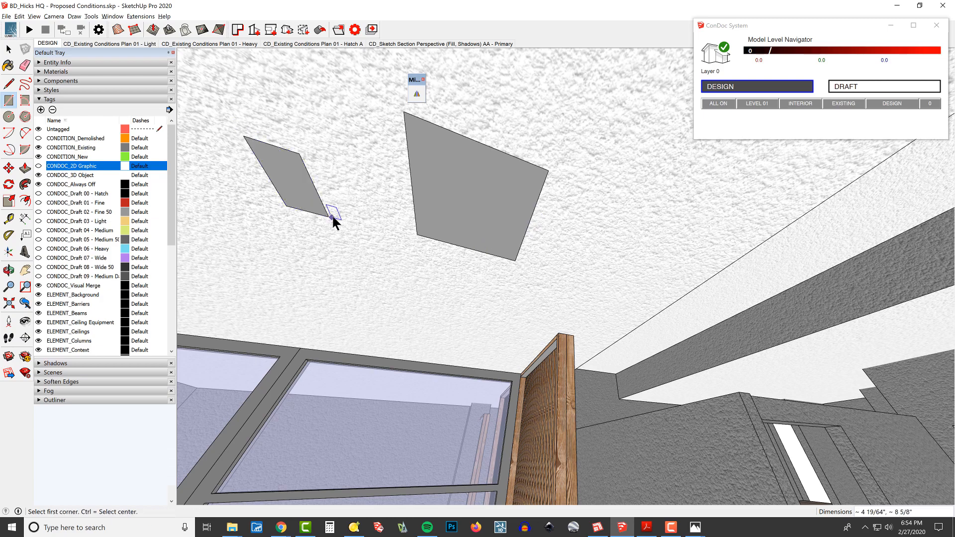
pyautogui.write('50')
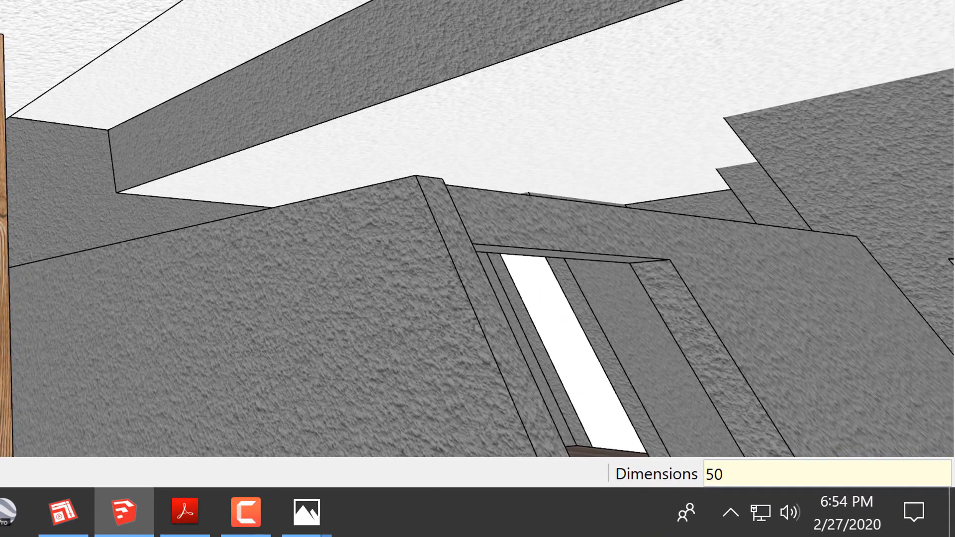
pyautogui.write('mm,50mm')
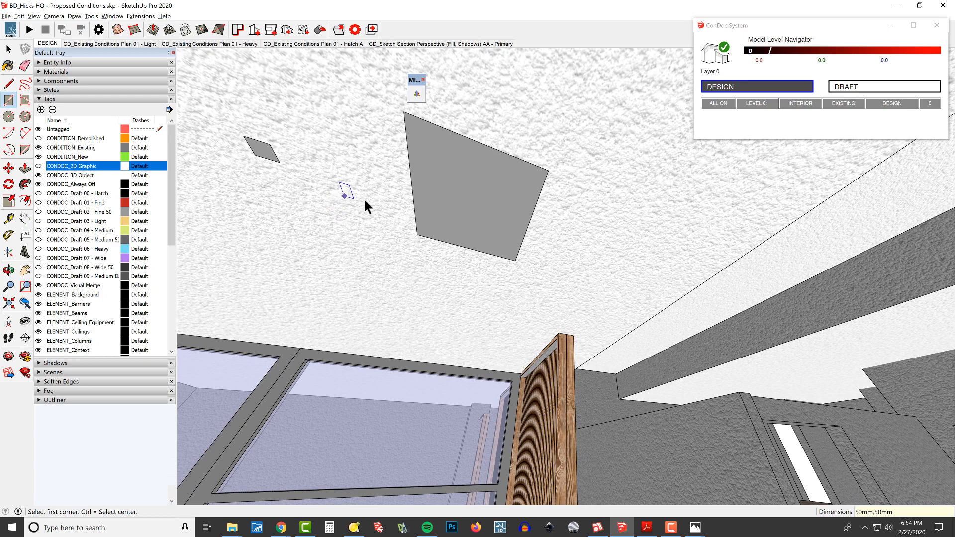
# - Delete the oversized rectangle from the ceiling
pyautogui.press('space')
pyautogui.click(449, 170)
pyautogui.press('Delete')
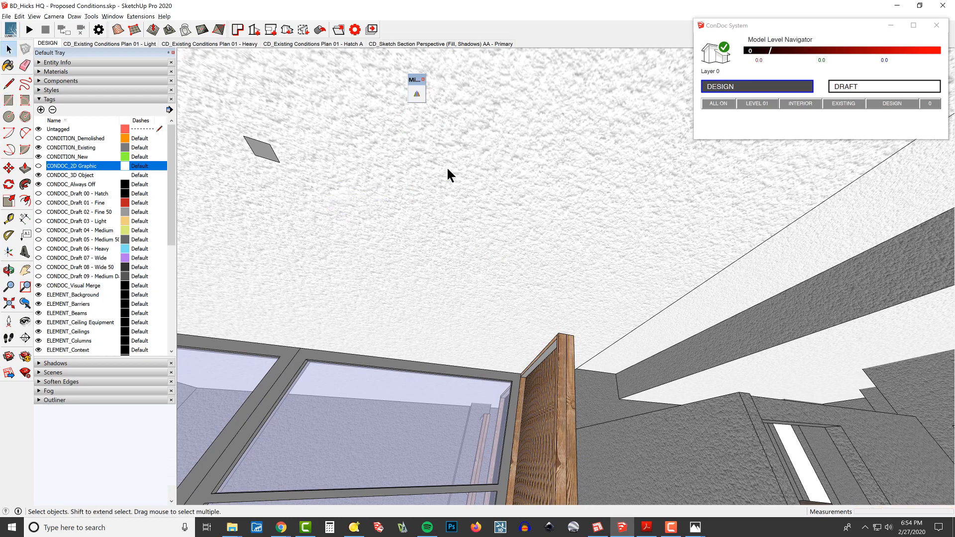
# - Make the small ceiling square into a component with the default settings
pyautogui.press('w')
pyautogui.press('h')
pyautogui.moveTo(608, 152); pyautogui.dragTo(430, 249, button='middle')
pyautogui.scroll(3, 412, 244)
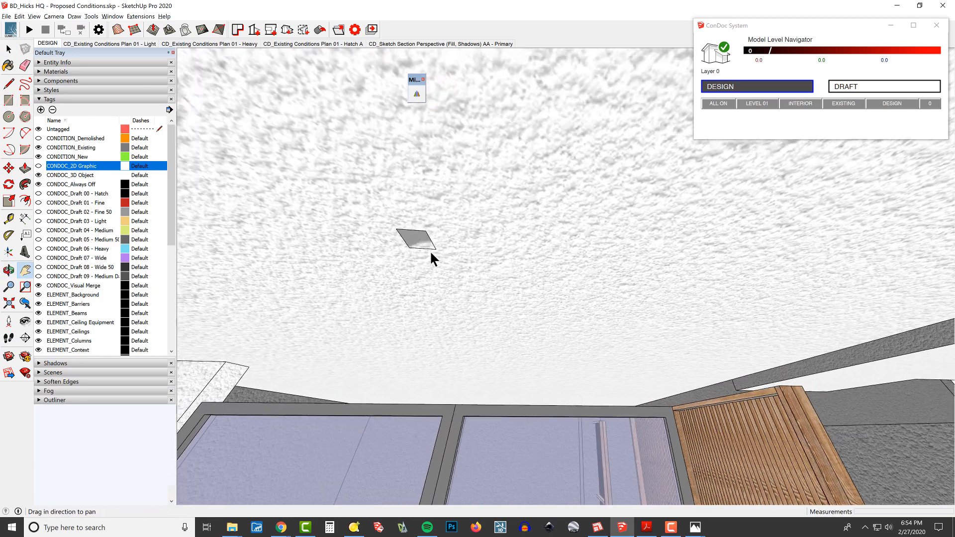
pyautogui.scroll(2, 431, 240)
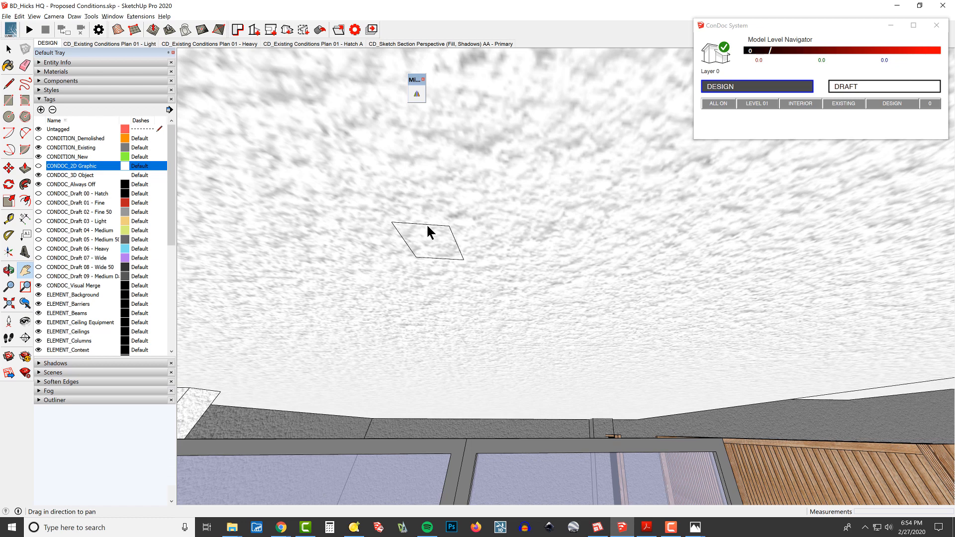
pyautogui.press('space')
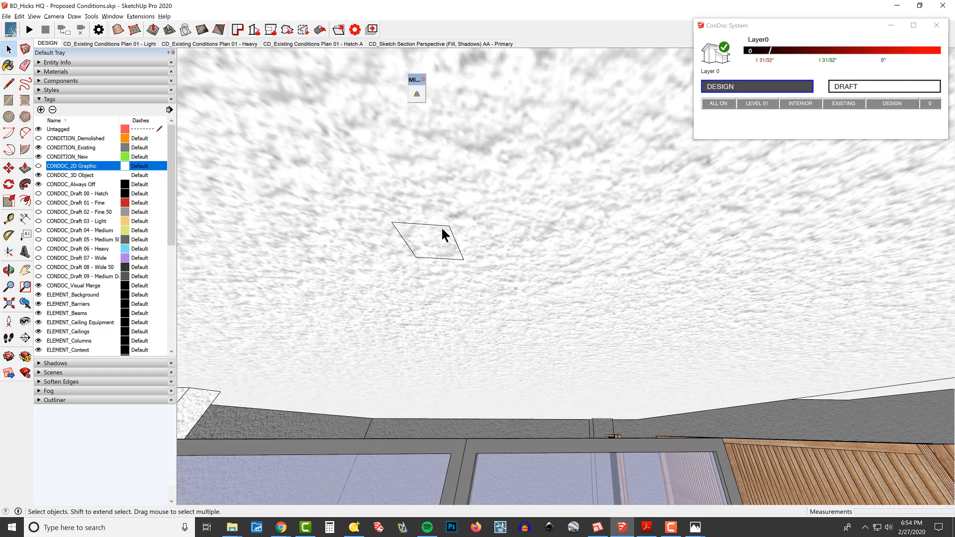
pyautogui.click(444, 228)
pyautogui.rightClick(455, 241)
pyautogui.click(488, 297)
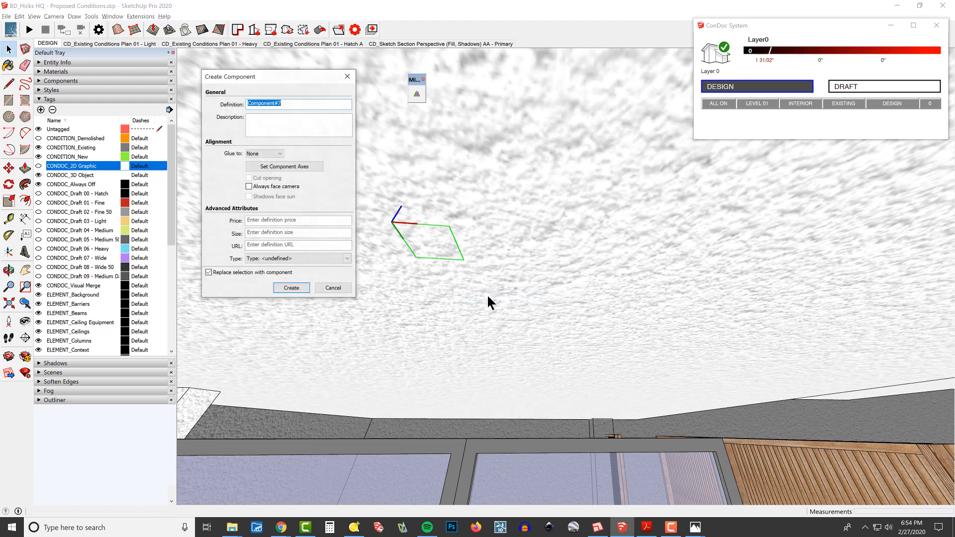
pyautogui.click(289, 288)
# - Open the ceiling square component for editing and add two perpendicular guides crossing at the square's centre
pyautogui.moveTo(441, 268); pyautogui.dragTo(450, 229, button='middle')
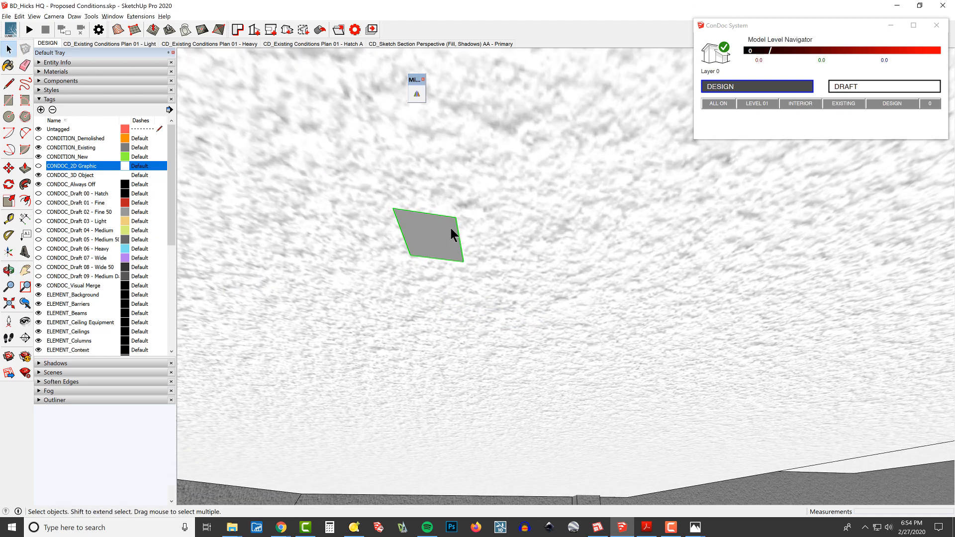
pyautogui.doubleClick(450, 225)
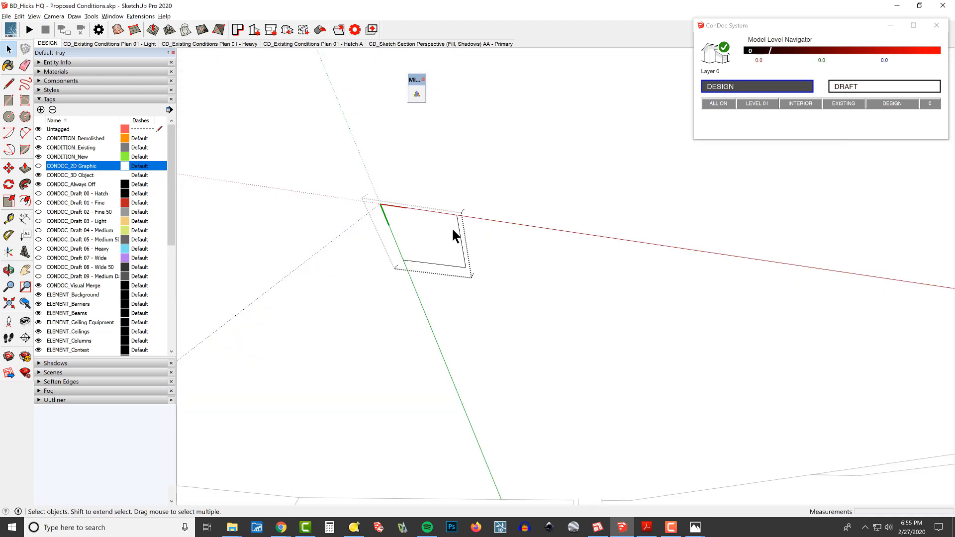
pyautogui.moveTo(447, 231); pyautogui.dragTo(416, 213, button='middle')
pyautogui.press('c')
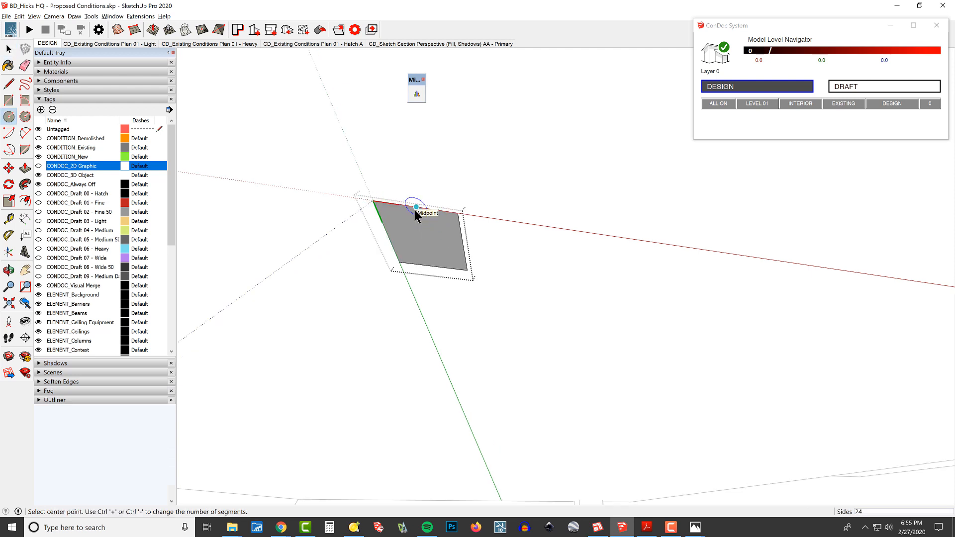
pyautogui.press('l')
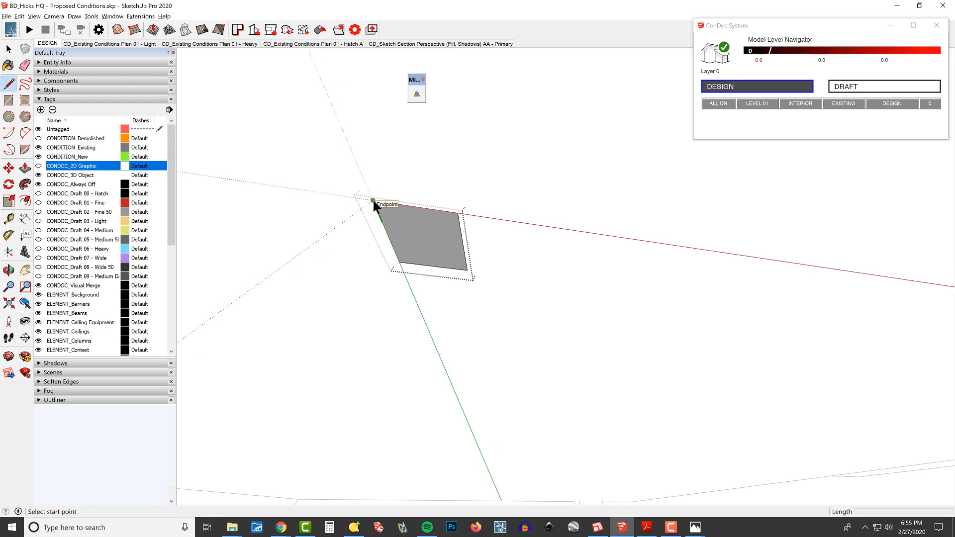
pyautogui.press('t')
pyautogui.click(381, 220)
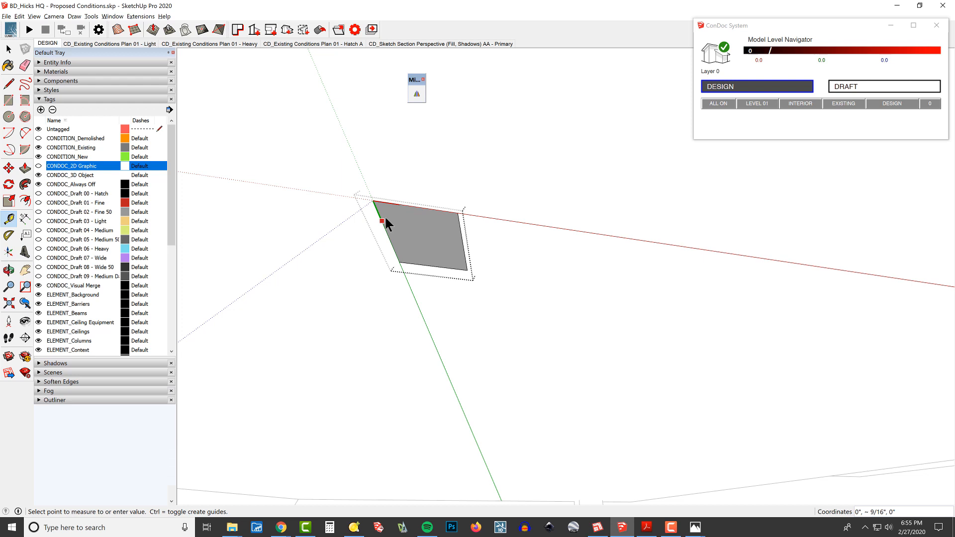
pyautogui.click(417, 208)
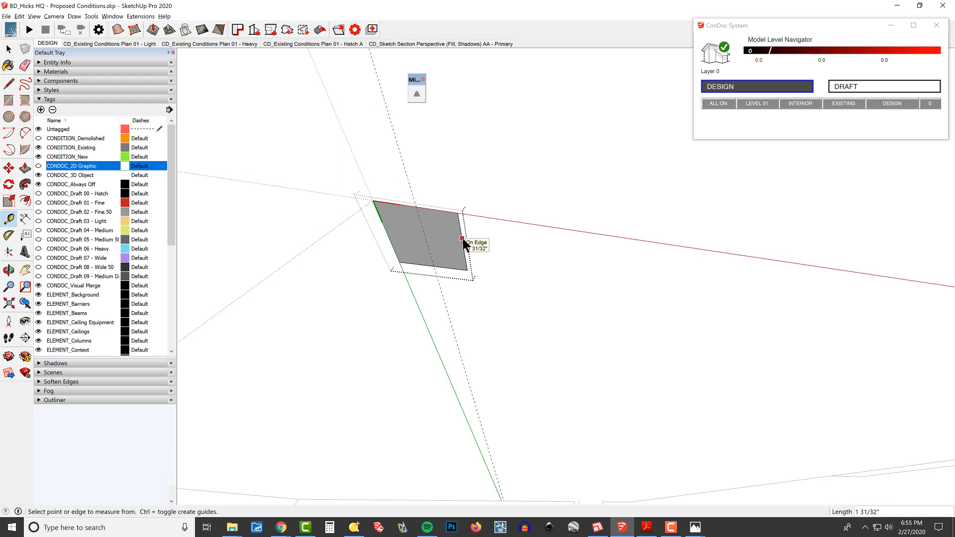
pyautogui.click(447, 211)
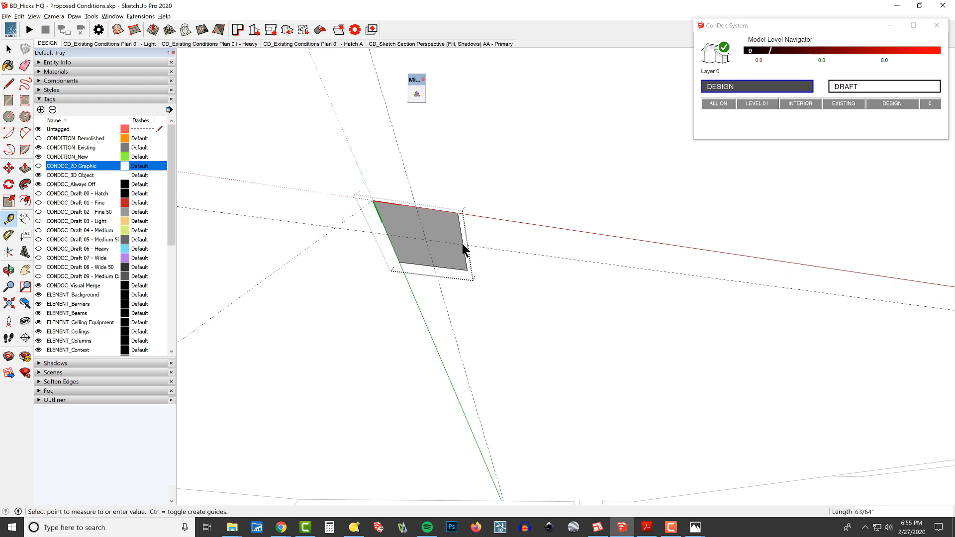
pyautogui.click(462, 243)
# - Erase the square's outline inside the component, keeping the two guides
pyautogui.press('e')
pyautogui.click(461, 218)
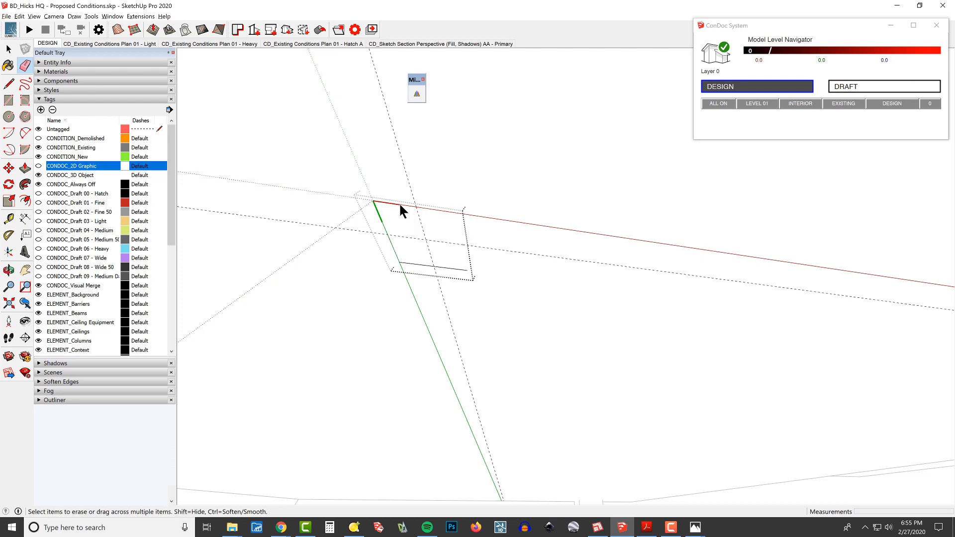
pyautogui.click(453, 268)
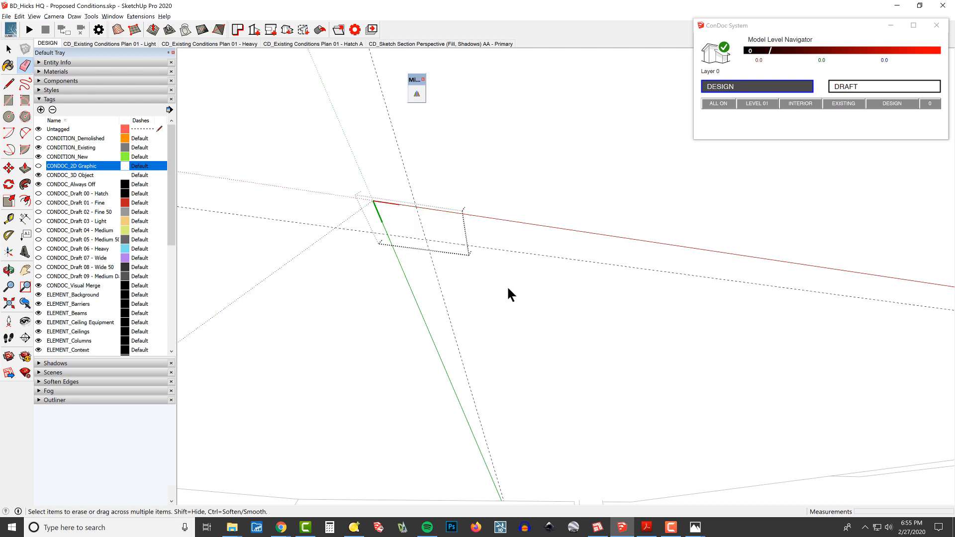
# - Draw a circle with a 25 mm radius centred on the intersection of the guides
pyautogui.press('c')
pyautogui.click(426, 240)
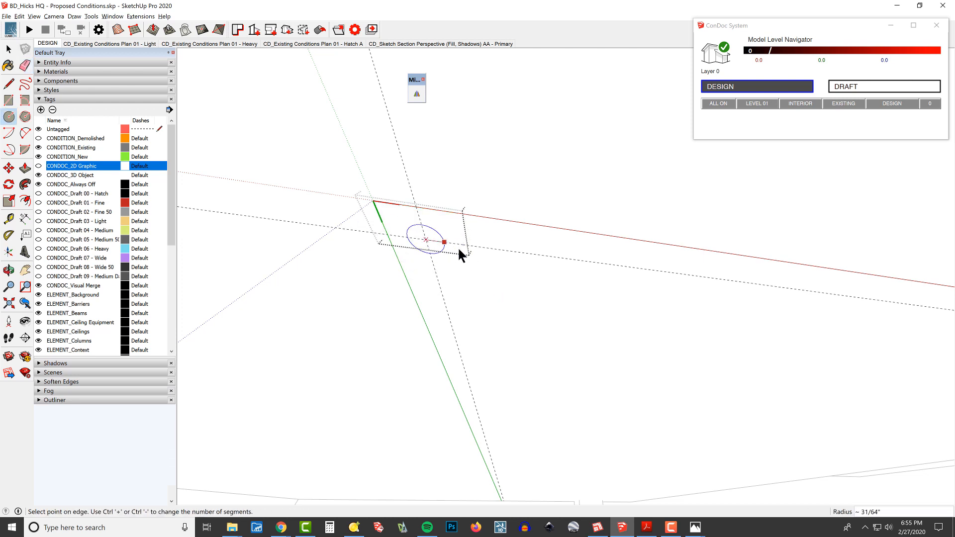
pyautogui.click(459, 247)
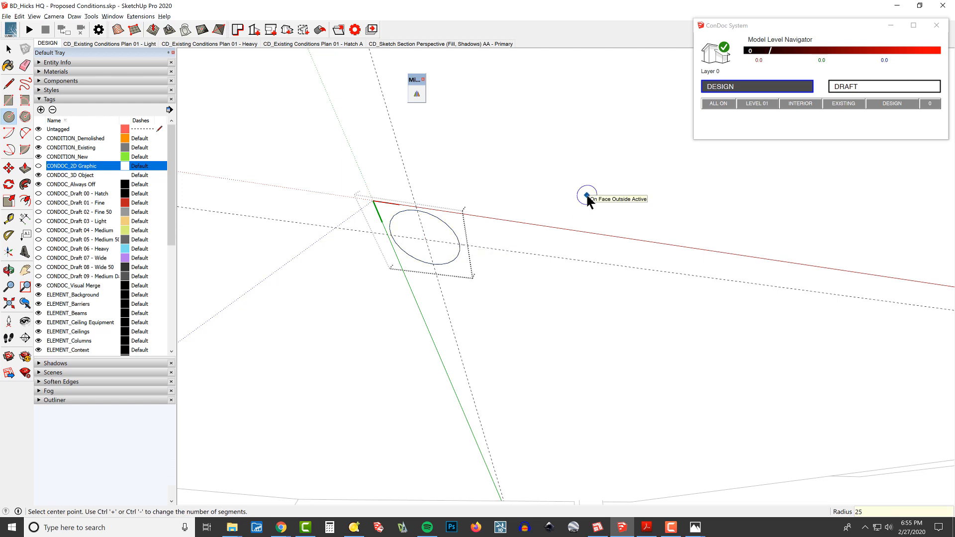
pyautogui.press('Return')
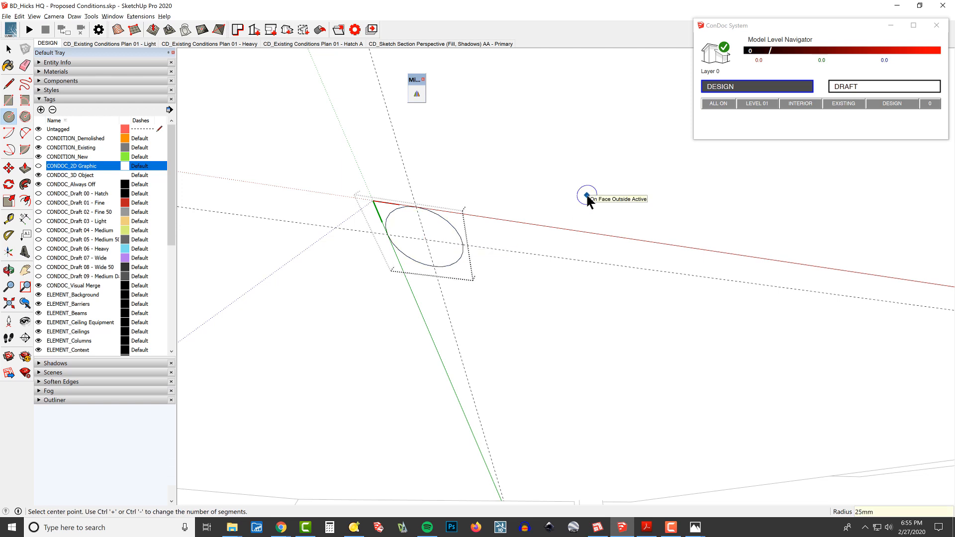
# - Move the component's axes origin to the centre of the circle
pyautogui.scroll(5, 418, 172)
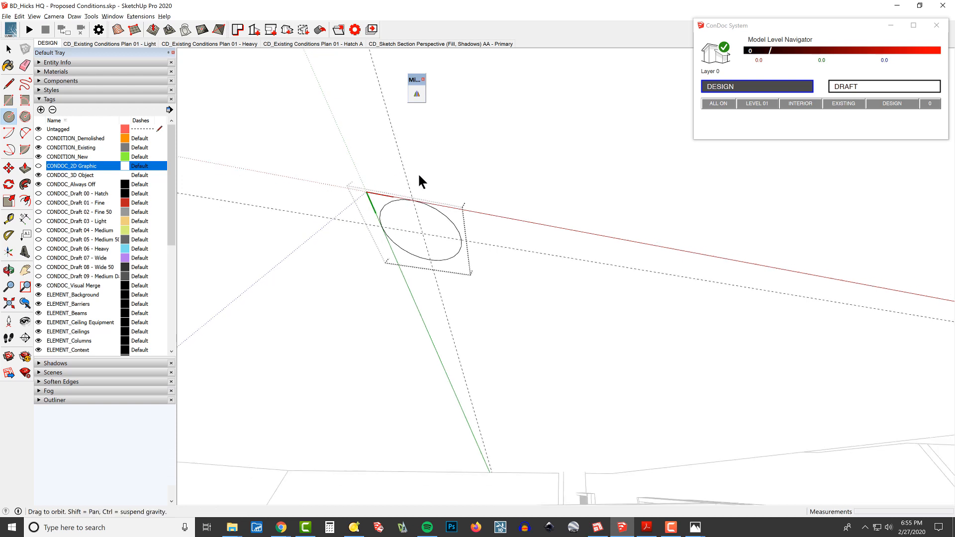
pyautogui.rightClick(545, 298)
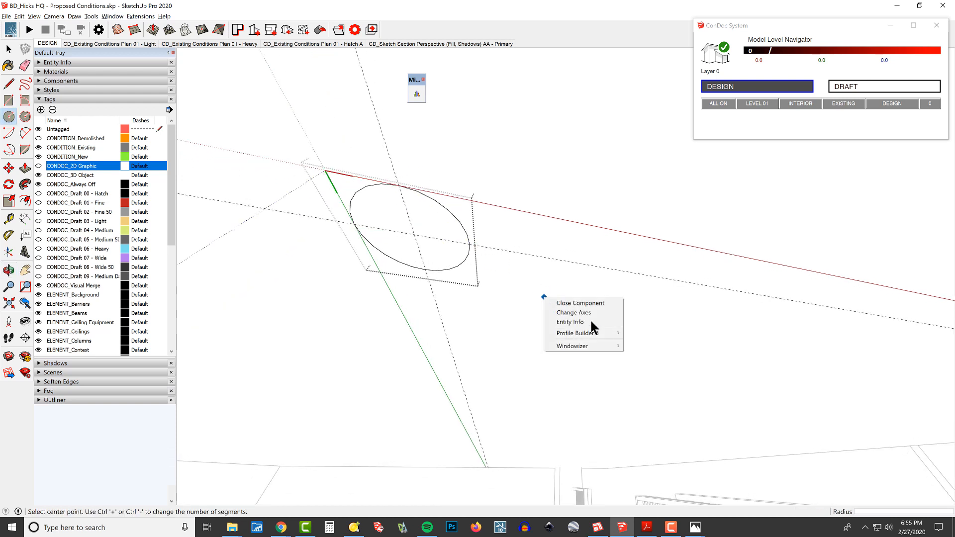
pyautogui.click(593, 311)
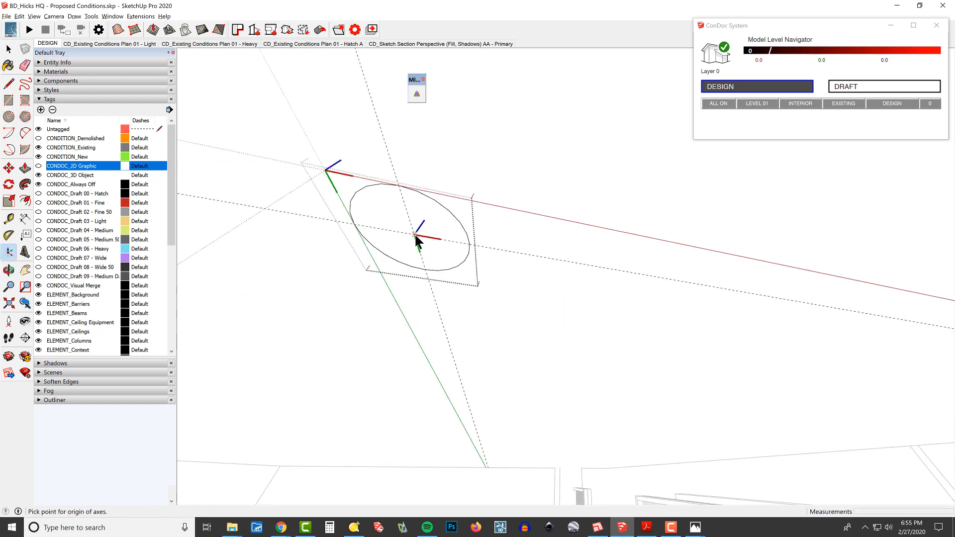
pyautogui.doubleClick(415, 235)
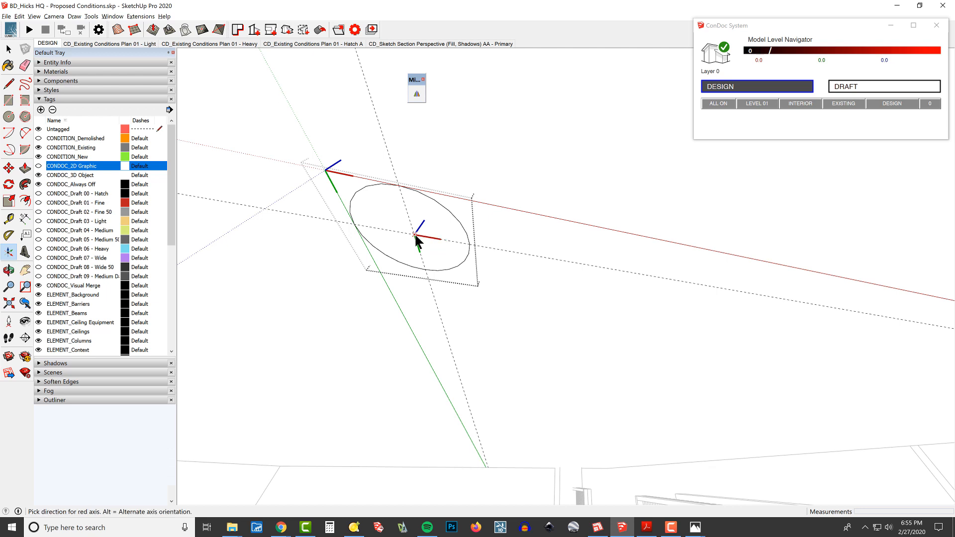
pyautogui.press('c')
# - Examine the GU10 Downlight product photos in the browser, including the ceiling-installed view, and return to SketchUp
pyautogui.moveTo(513, 287); pyautogui.dragTo(474, 291, button='middle')
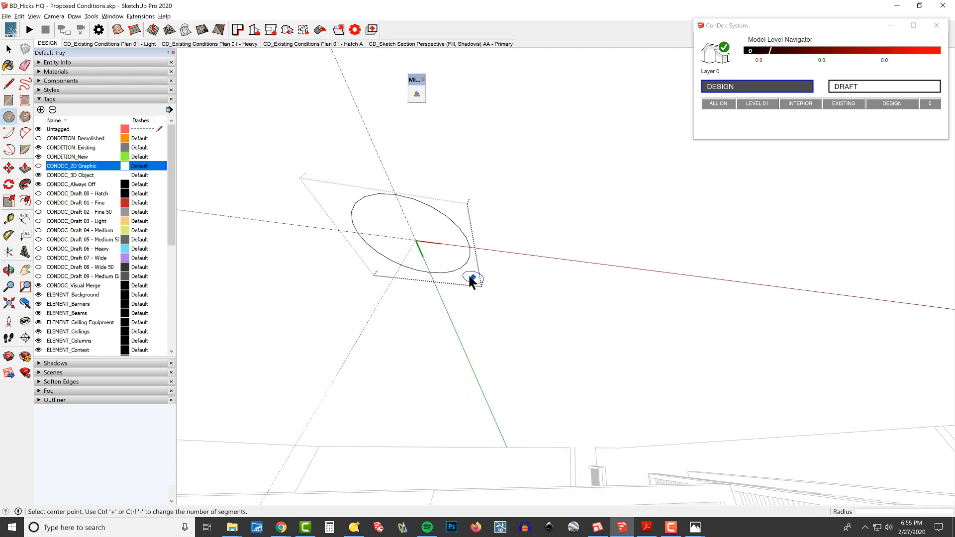
pyautogui.scroll(2, 463, 264)
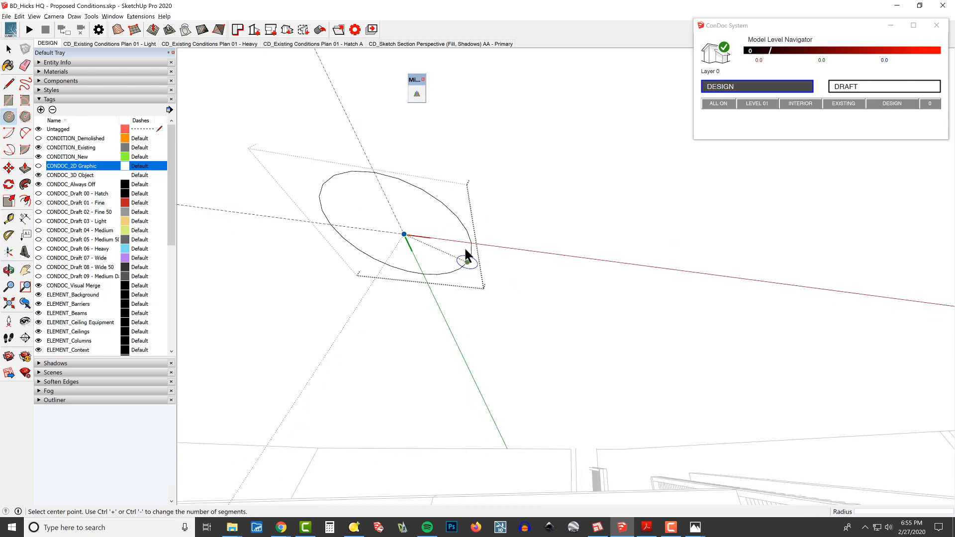
pyautogui.press('f')
pyautogui.hotkey('alt', 'Tab')
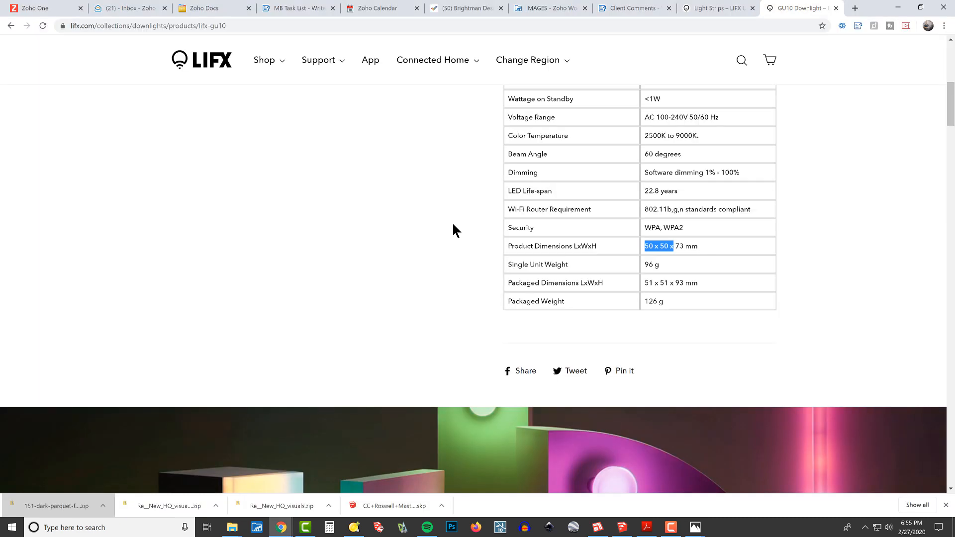
pyautogui.hotkey('alt', 'Tab')
pyautogui.press('Escape')
pyautogui.scroll(-6, 453, 222)
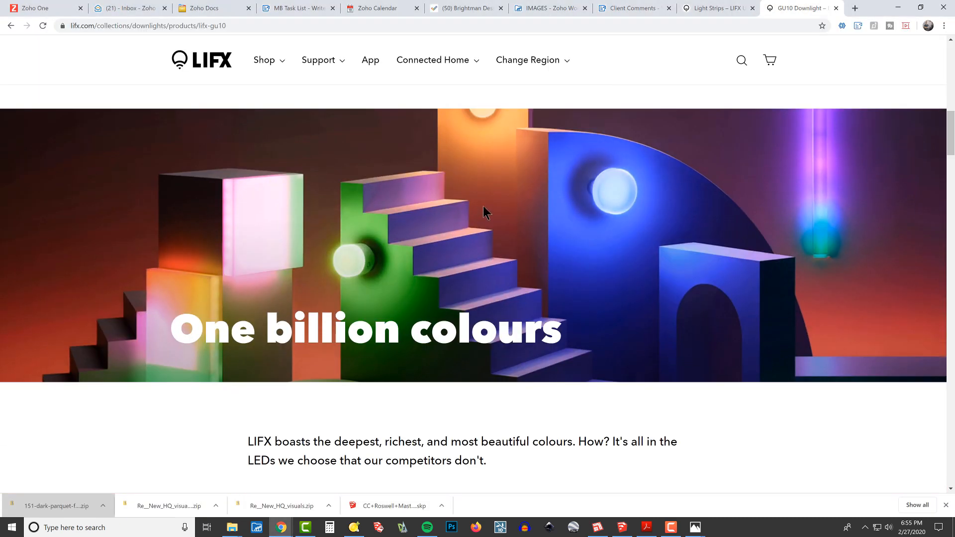
pyautogui.scroll(5, 480, 205)
pyautogui.rightClick(473, 204)
pyautogui.scroll(3, 339, 185)
pyautogui.scroll(6, 360, 243)
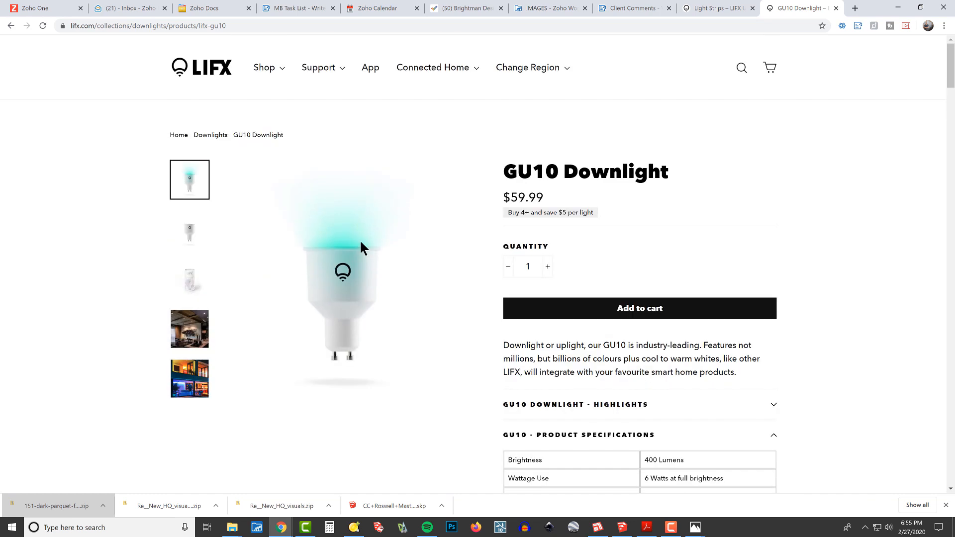
pyautogui.click(194, 344)
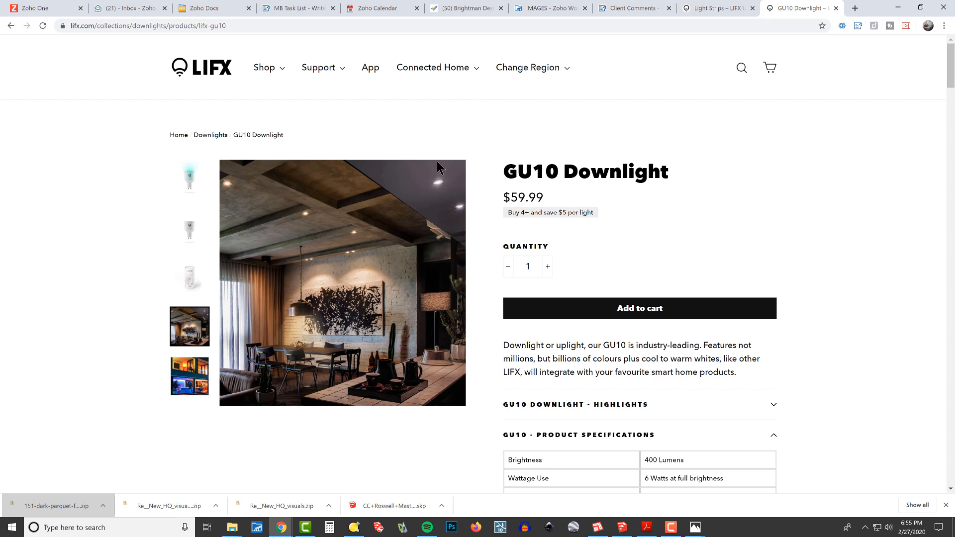
pyautogui.hotkey('alt', 'Tab')
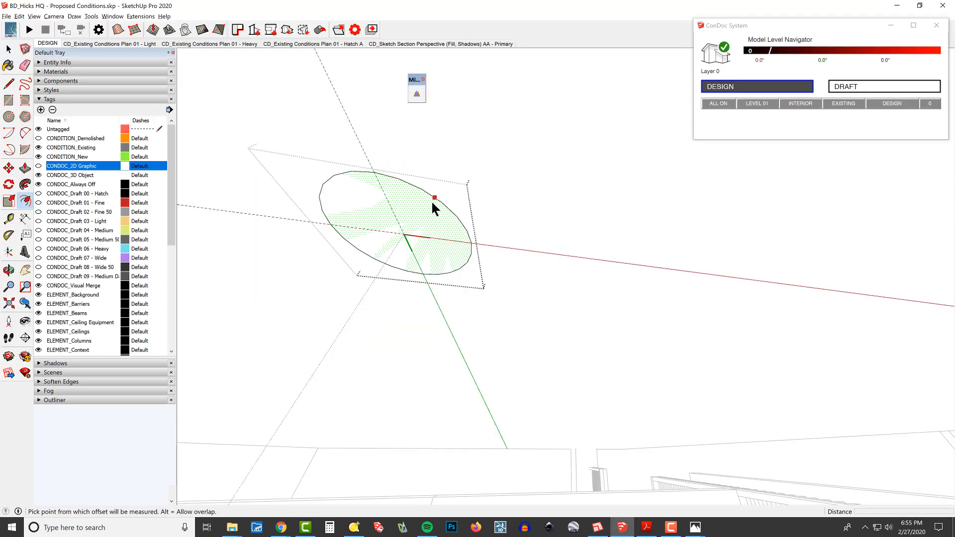
# - Try offsetting the circle outward by 20 mm, then reduce that offset to 10 mm
pyautogui.click(432, 199)
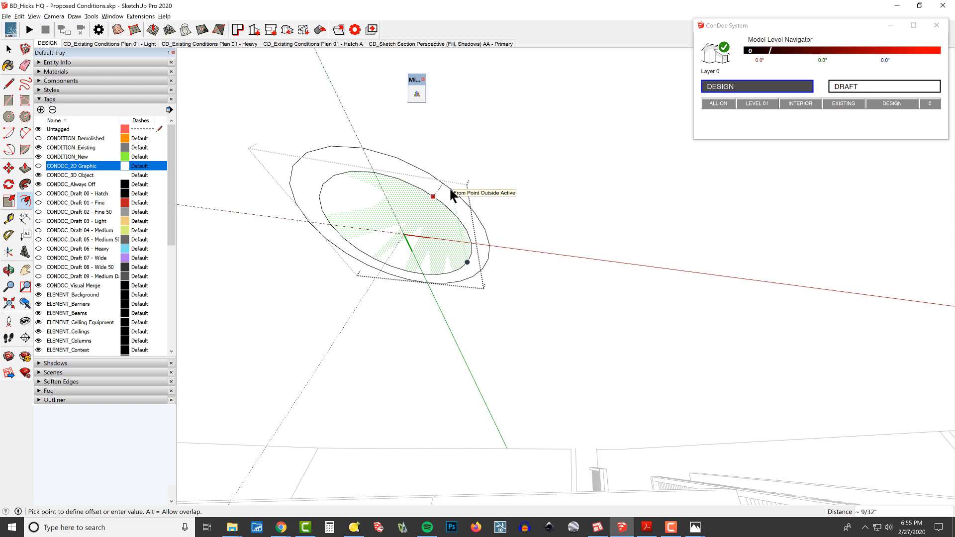
pyautogui.write('20mm')
pyautogui.press('Return')
pyautogui.write('10mm')
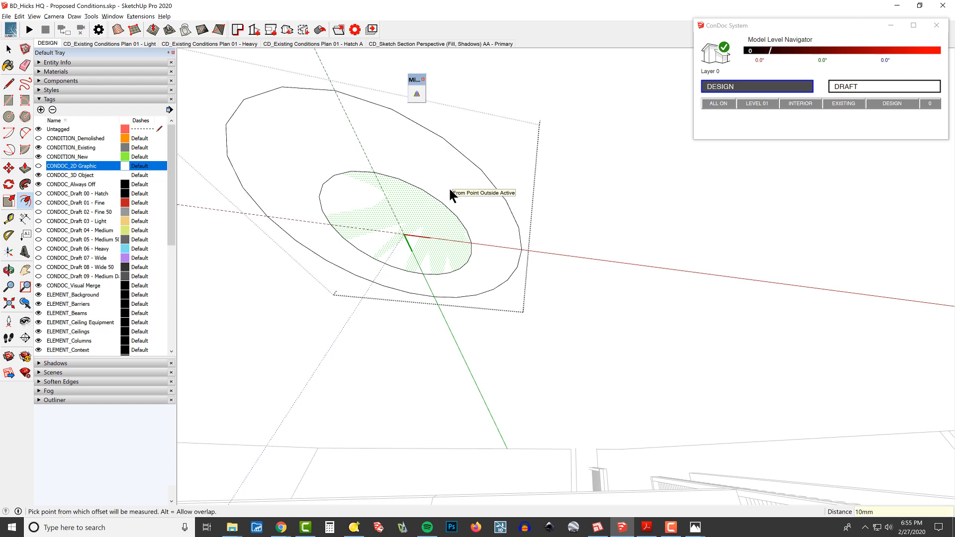
pyautogui.press('Return')
# - Check the outer ring with the component closed and undo the 10 mm offset
pyautogui.moveTo(527, 185); pyautogui.dragTo(525, 217, button='middle')
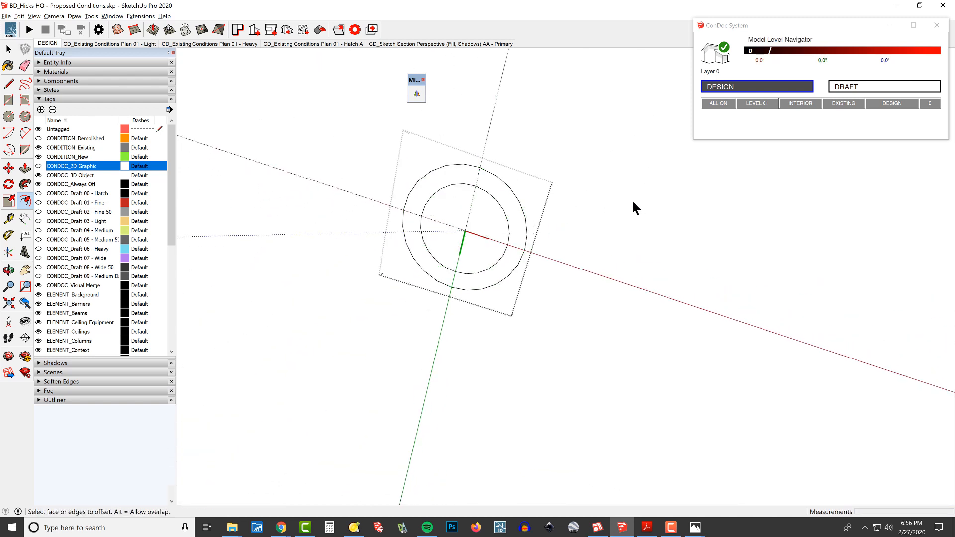
pyautogui.press('space')
pyautogui.moveTo(633, 206); pyautogui.dragTo(506, 220, button='middle')
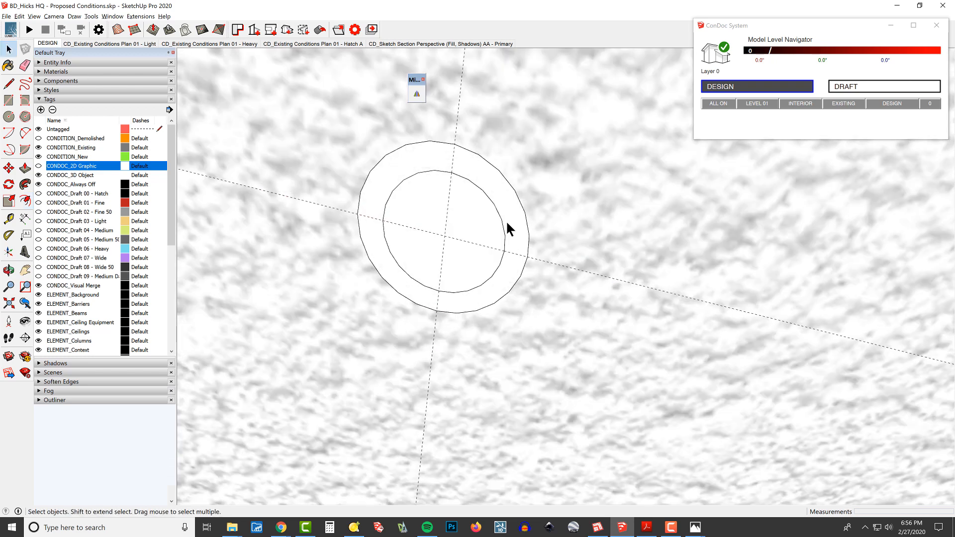
pyautogui.hotkey('ctrl', 'z')
pyautogui.hotkey('ctrl', 'z')
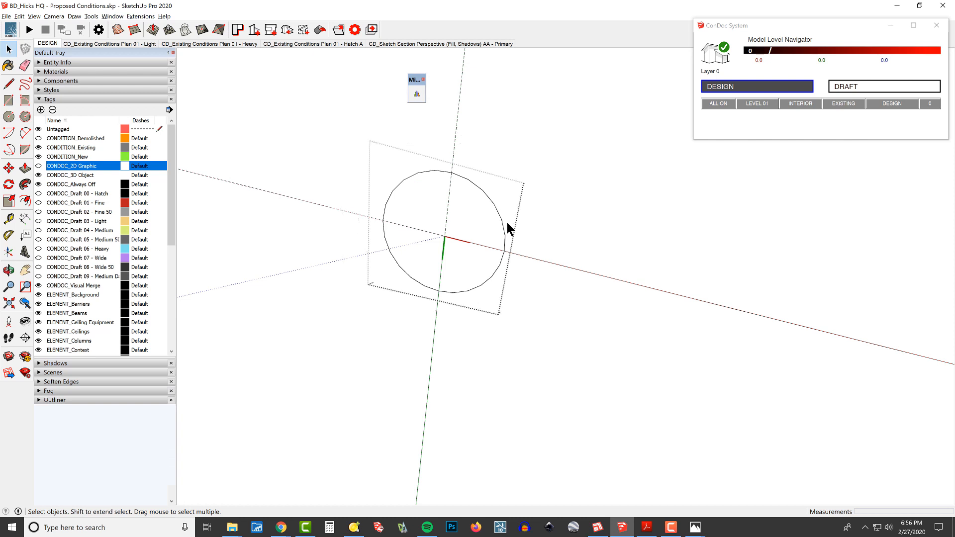
# - Offset the circle outward by 7 mm to form the downlight's trim ring
pyautogui.press('f')
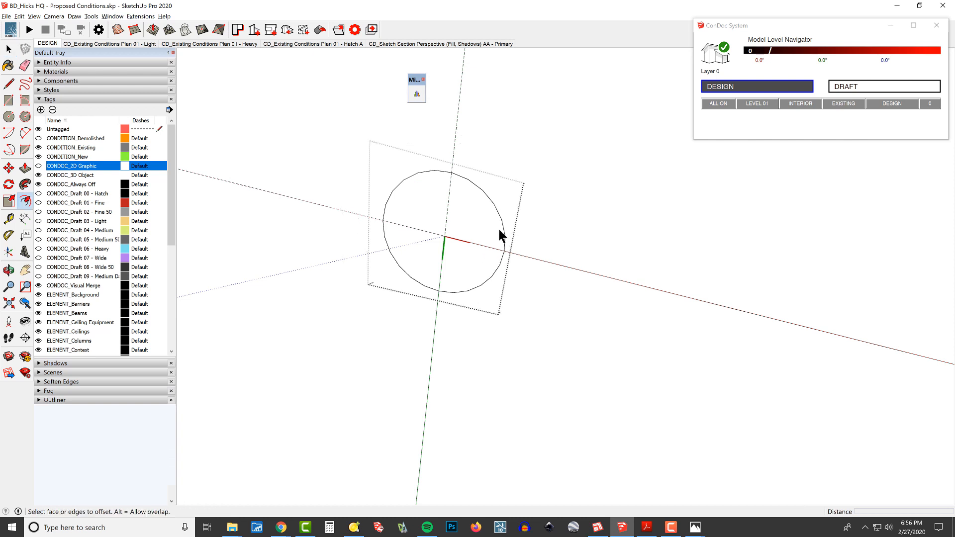
pyautogui.click(495, 230)
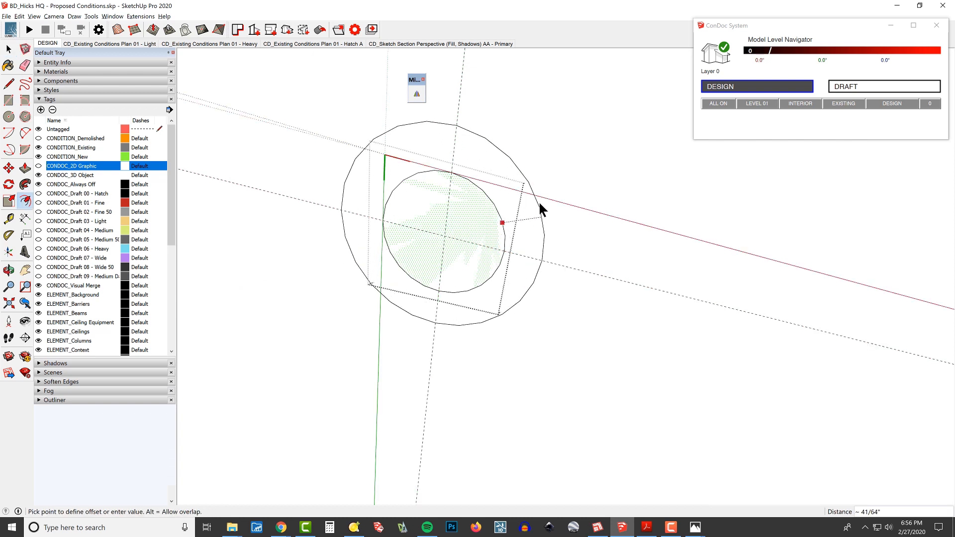
pyautogui.write('7mm')
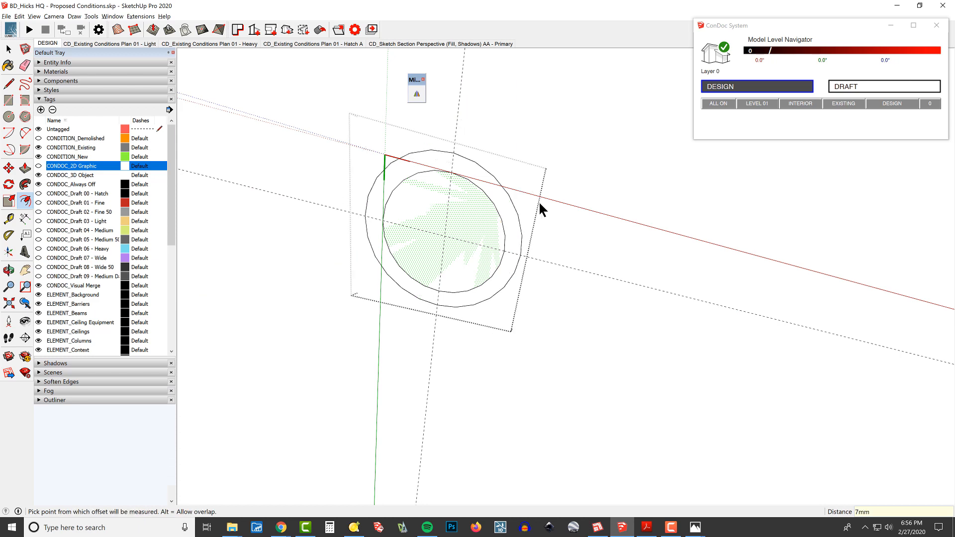
pyautogui.press('Return')
pyautogui.moveTo(405, 247); pyautogui.dragTo(440, 248, button='middle')
pyautogui.scroll(1, 452, 221)
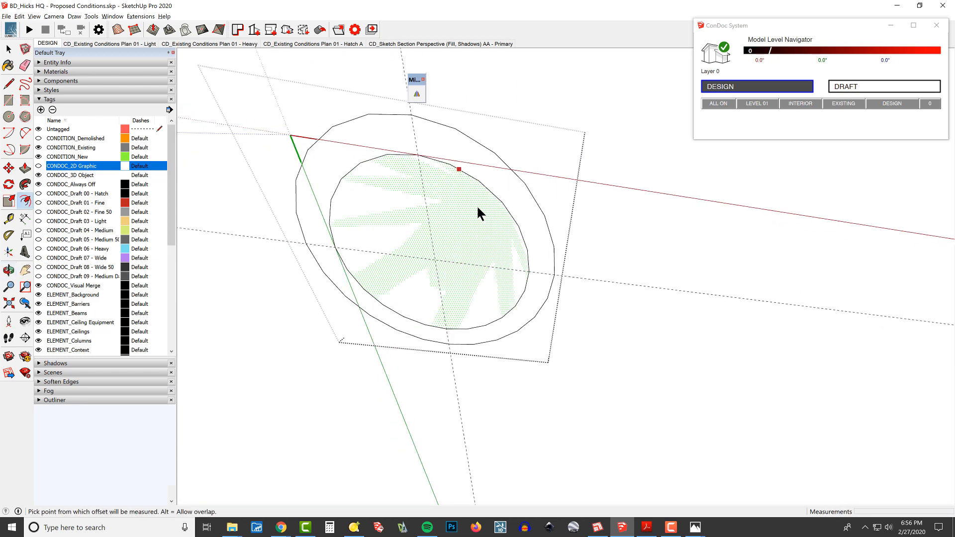
# - Use Push/Pull to bring the inner circle and the surrounding ring 1/8" down from the ceiling plane
pyautogui.press('space')
pyautogui.scroll(2, 433, 189)
pyautogui.moveTo(433, 190); pyautogui.dragTo(419, 216, button='middle')
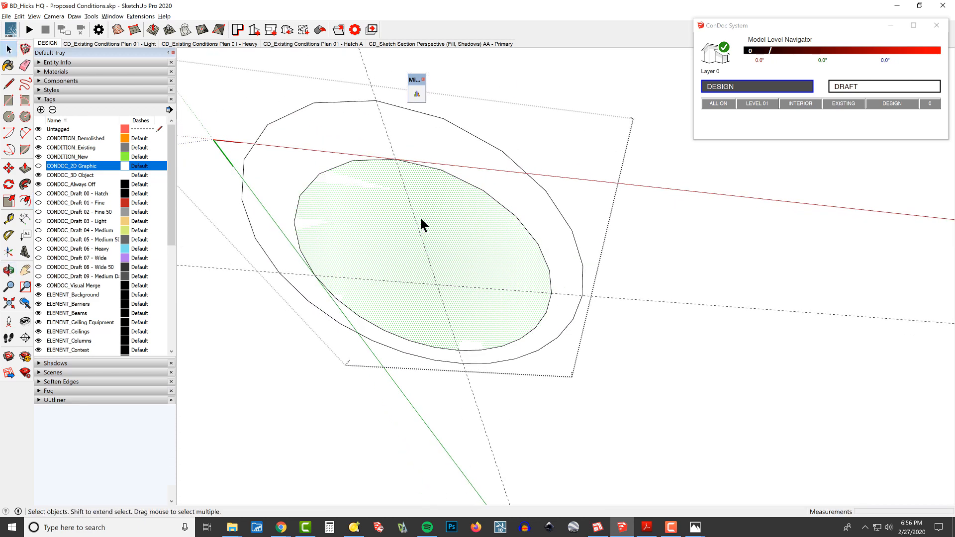
pyautogui.moveTo(518, 234); pyautogui.dragTo(565, 244, button='middle')
pyautogui.doubleClick(555, 242)
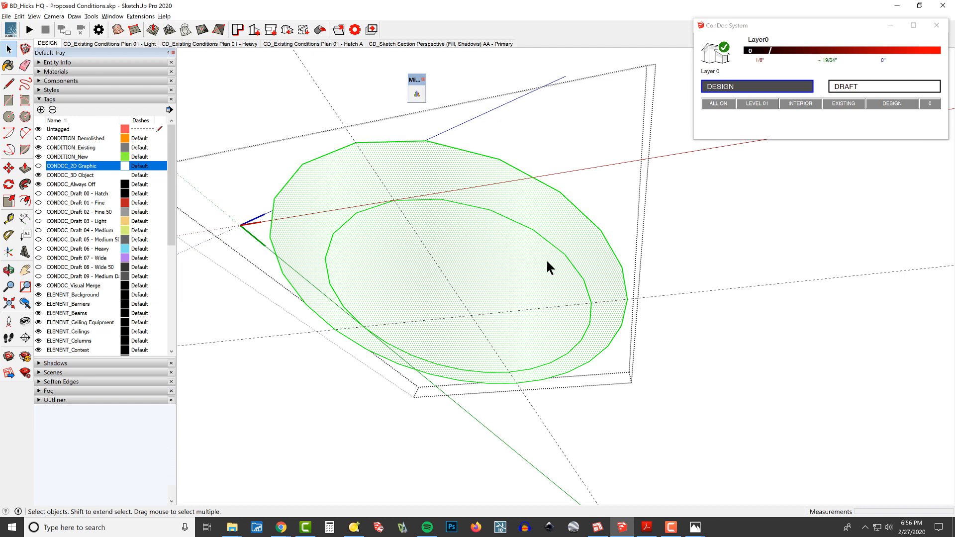
pyautogui.press('p')
pyautogui.click(518, 270)
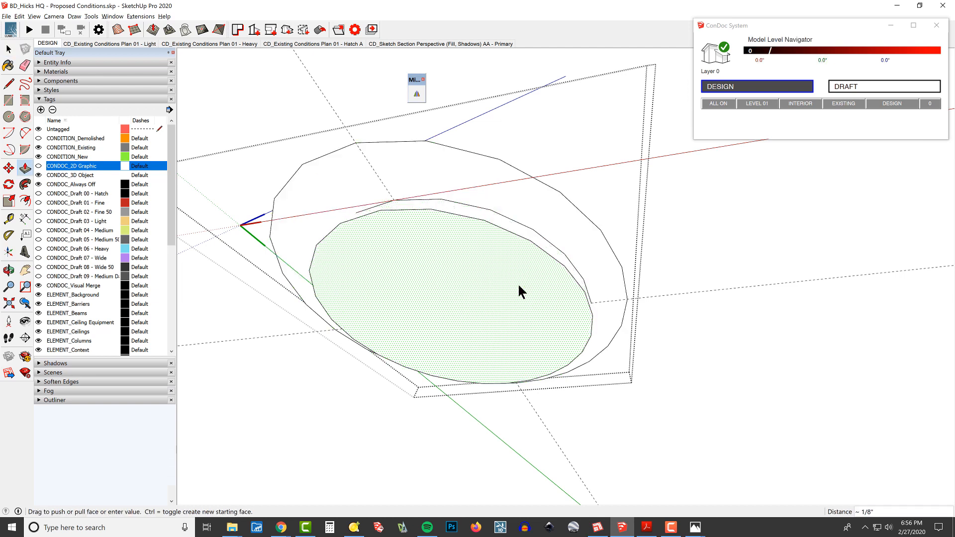
pyautogui.click(571, 239)
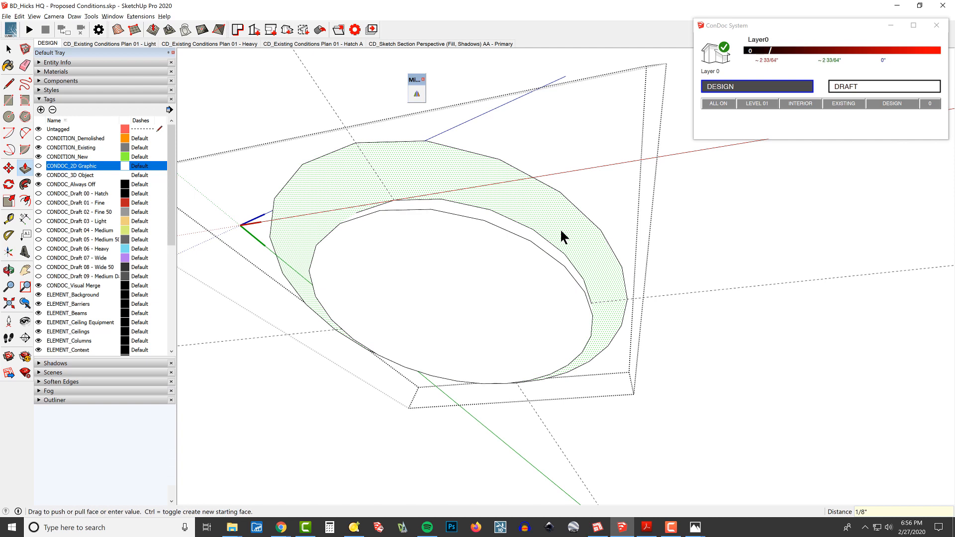
pyautogui.click(530, 206)
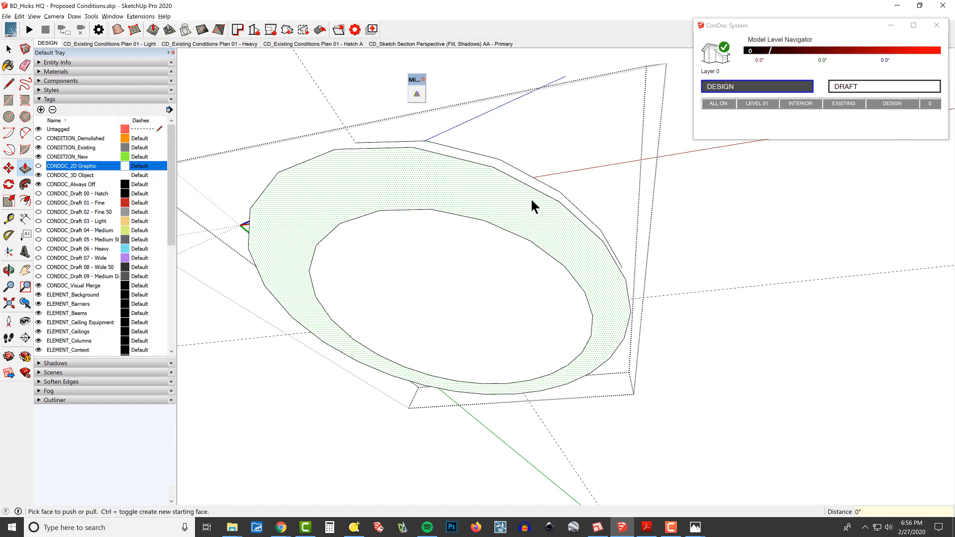
# - Move the ring's outer edge back up to the ceiling plane to give the trim ring a sloped face
pyautogui.press('m')
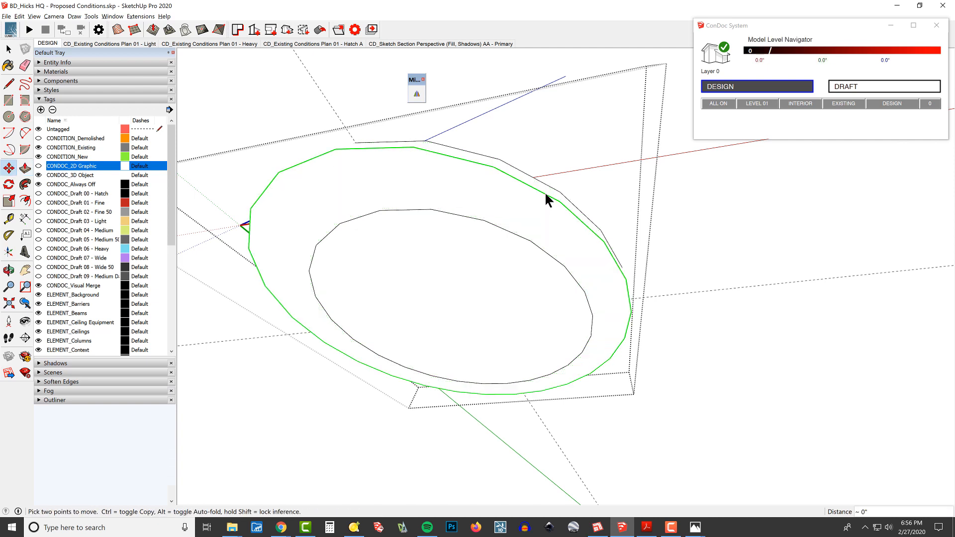
pyautogui.click(545, 195)
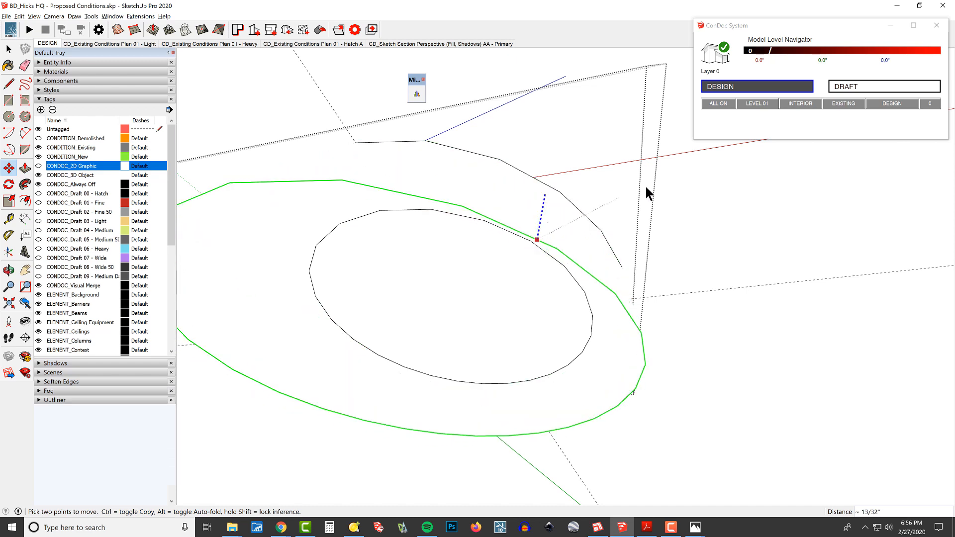
pyautogui.click(500, 157)
pyautogui.moveTo(584, 215); pyautogui.dragTo(663, 310, button='middle')
pyautogui.scroll(-1, 528, 252)
pyautogui.scroll(1, 472, 259)
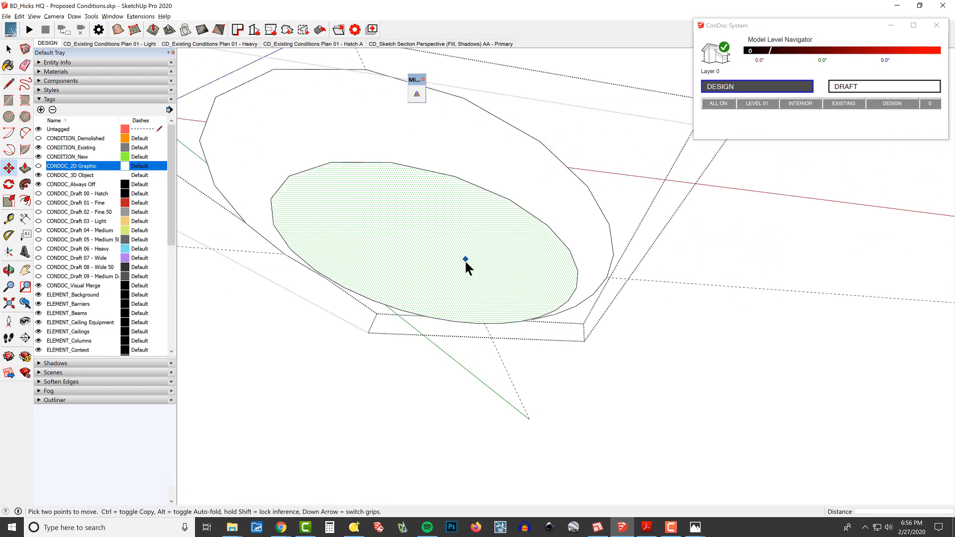
# - Push the inner circular face slightly inward so the lamp sits recessed within the trim ring
pyautogui.press('p')
pyautogui.click(414, 276)
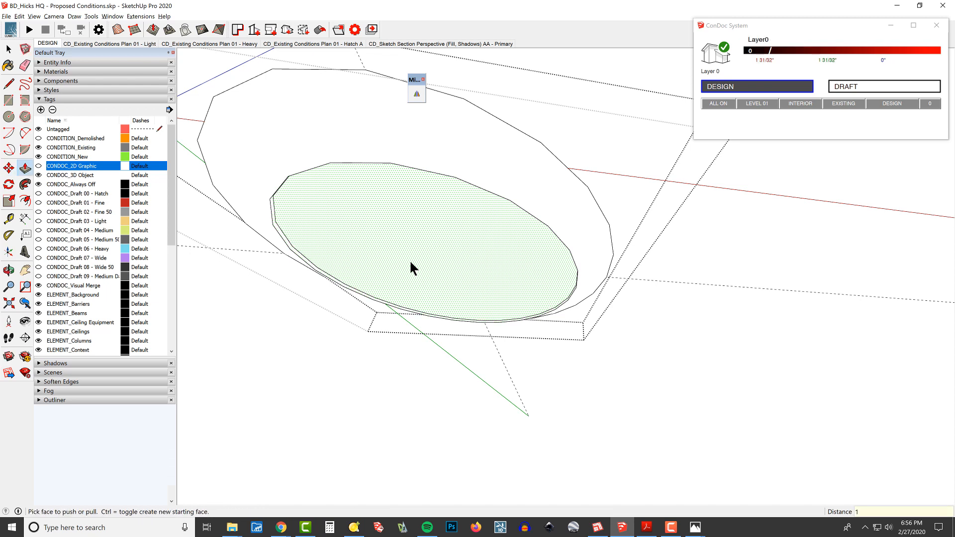
pyautogui.click(411, 263)
pyautogui.moveTo(411, 262)
pyautogui.mouseDown(button='middle')
pyautogui.moveTo(541, 253)
pyautogui.moveTo(432, 236)
pyautogui.moveTo(458, 279)
pyautogui.moveTo(452, 336)
pyautogui.moveTo(379, 392)
pyautogui.moveTo(429, 300)
pyautogui.moveTo(530, 234)
pyautogui.moveTo(510, 244)
pyautogui.moveTo(517, 234)
pyautogui.mouseUp(button='middle')
# - Paint the recessed lamp face with Color D03 from the Colors collection and name the material "emmissive"
pyautogui.press('space')
pyautogui.scroll(-5, 552, 234)
pyautogui.tripleClick(518, 236)
pyautogui.scroll(2, 516, 267)
pyautogui.click(517, 268)
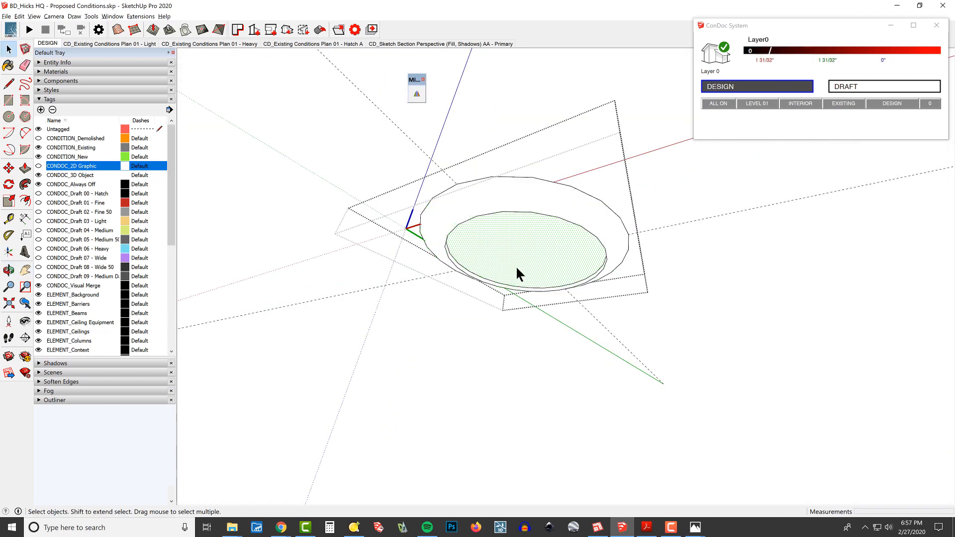
pyautogui.press('b')
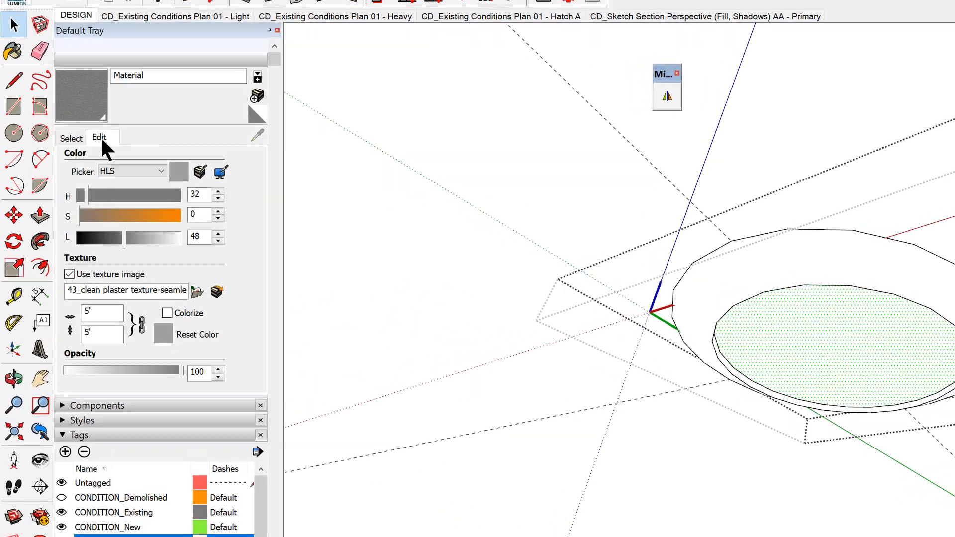
pyautogui.click(44, 120)
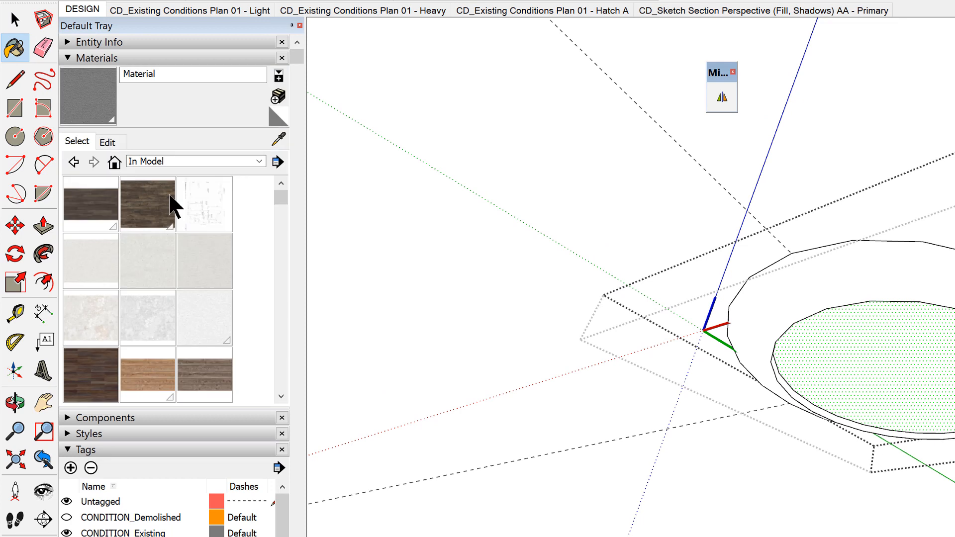
pyautogui.click(171, 166)
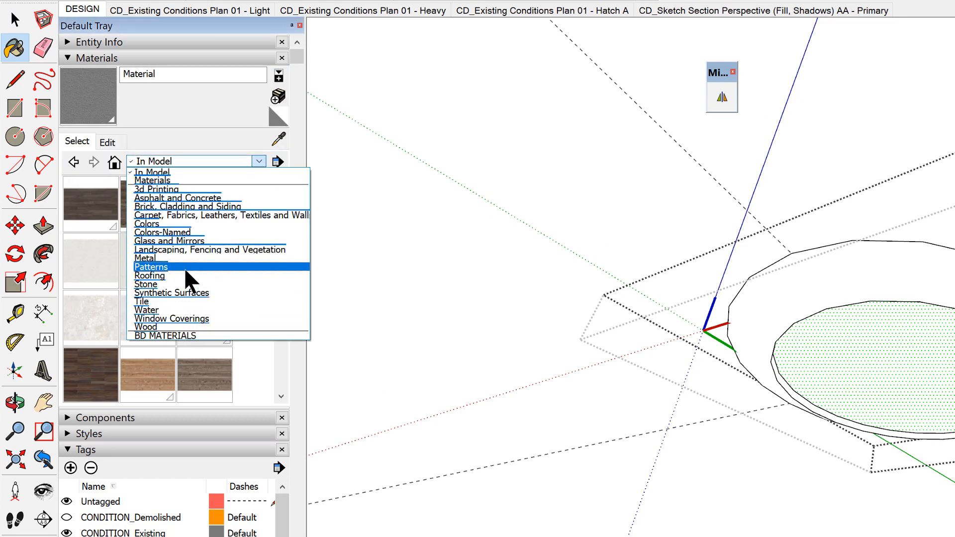
pyautogui.click(179, 224)
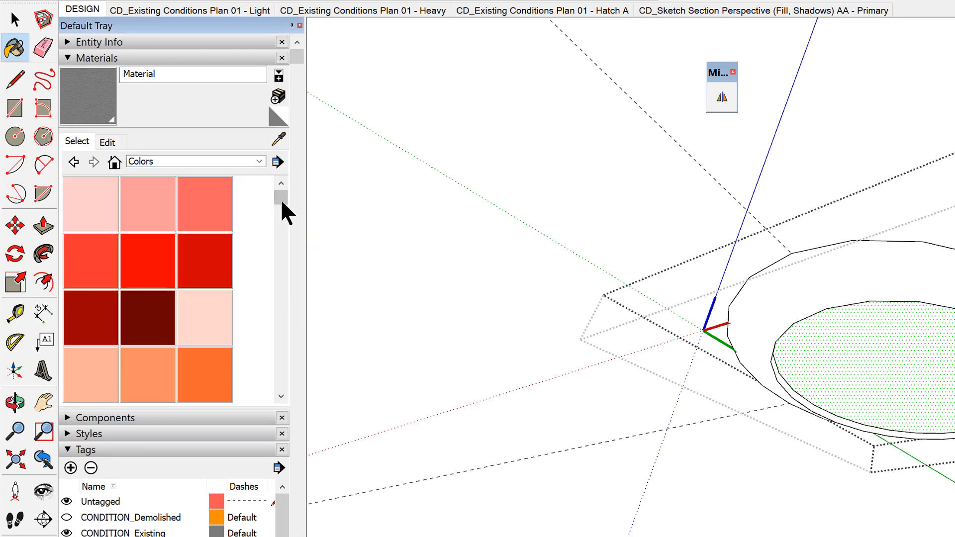
pyautogui.moveTo(282, 201); pyautogui.dragTo(282, 235)
pyautogui.click(197, 297)
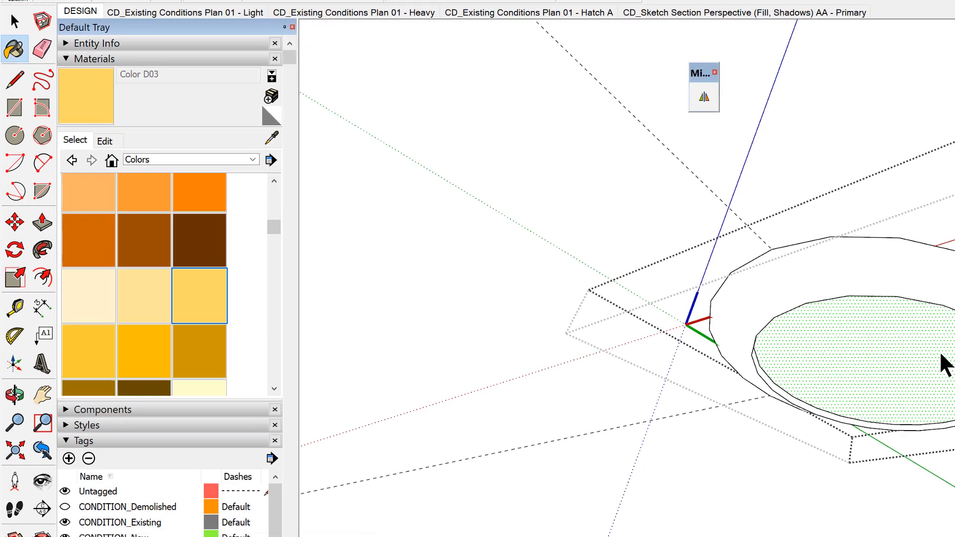
pyautogui.click(943, 363)
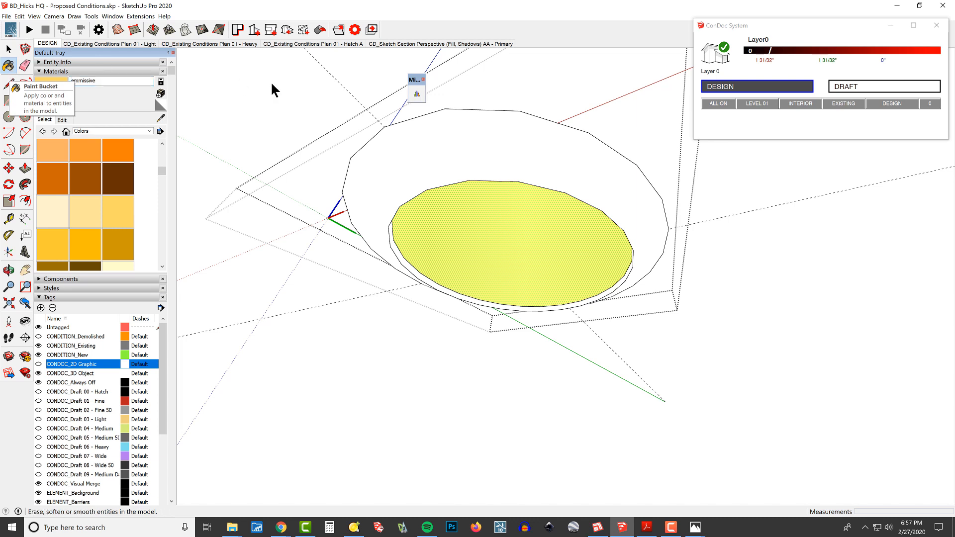
# - Paint the trim ring's sloped face with light grey Color M02 from the Colors collection
pyautogui.scroll(-1, 482, 157)
pyautogui.scroll(-1, 494, 204)
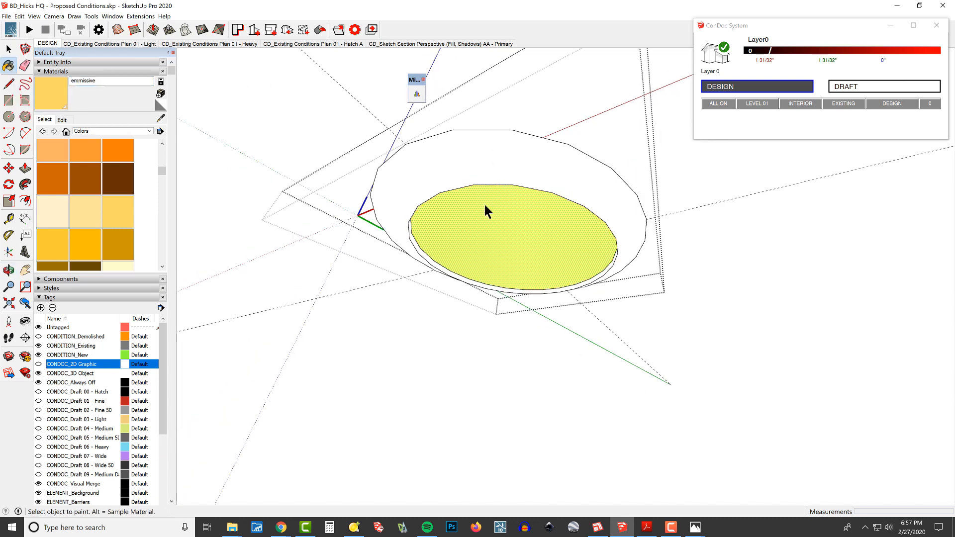
pyautogui.scroll(3, 127, 187)
pyautogui.moveTo(168, 158); pyautogui.dragTo(170, 254)
pyautogui.click(96, 197)
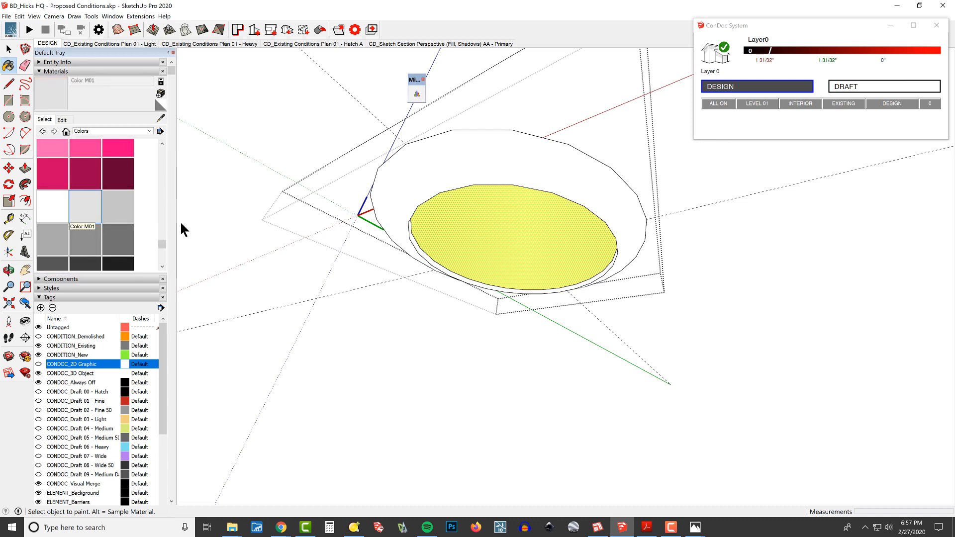
pyautogui.click(124, 217)
pyautogui.click(503, 167)
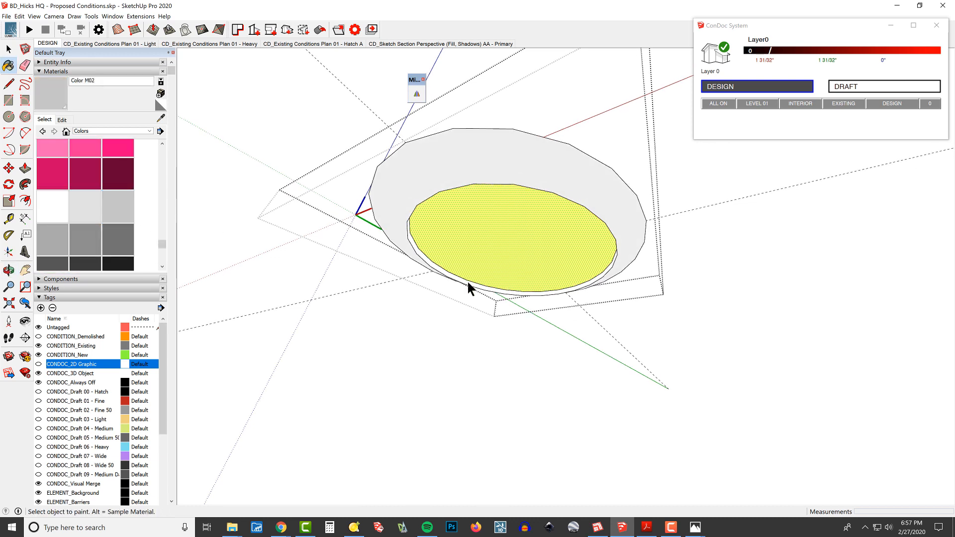
# - Check the painted downlight on the ceiling and compare it with the installed GU10 photo in the browser
pyautogui.scroll(5, 448, 274)
pyautogui.scroll(-8, 403, 249)
pyautogui.press('space')
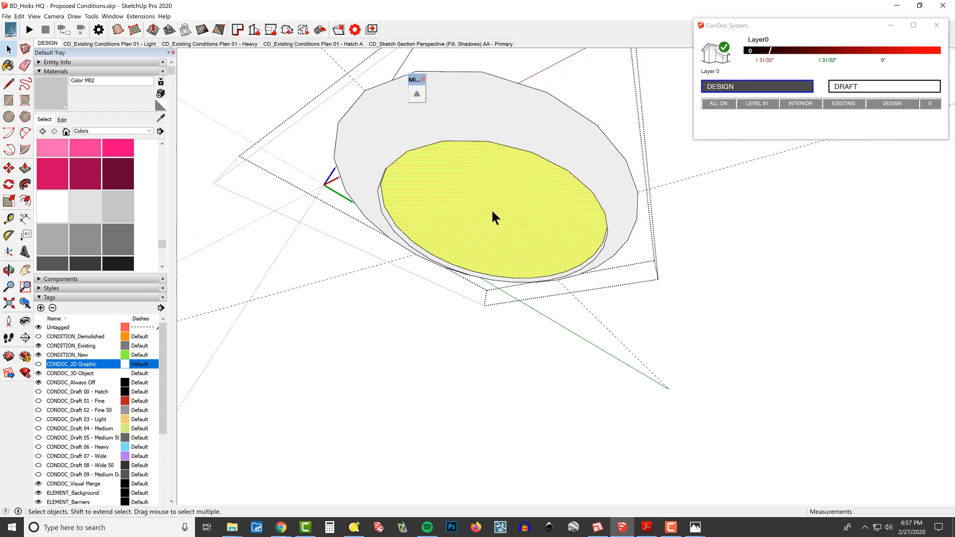
pyautogui.moveTo(525, 215); pyautogui.dragTo(472, 194, button='middle')
pyautogui.moveTo(700, 289); pyautogui.dragTo(480, 208, button='middle')
pyautogui.moveTo(480, 209)
pyautogui.keyDown('shift'); pyautogui.mouseDown(button='middle')
pyautogui.moveTo(485, 227)
pyautogui.moveTo(511, 220)
pyautogui.moveTo(484, 309)
pyautogui.moveTo(526, 264)
pyautogui.moveTo(552, 271)
pyautogui.moveTo(580, 254)
pyautogui.mouseUp(button='middle'); pyautogui.keyUp('shift')
pyautogui.hotkey('alt', 'Tab')
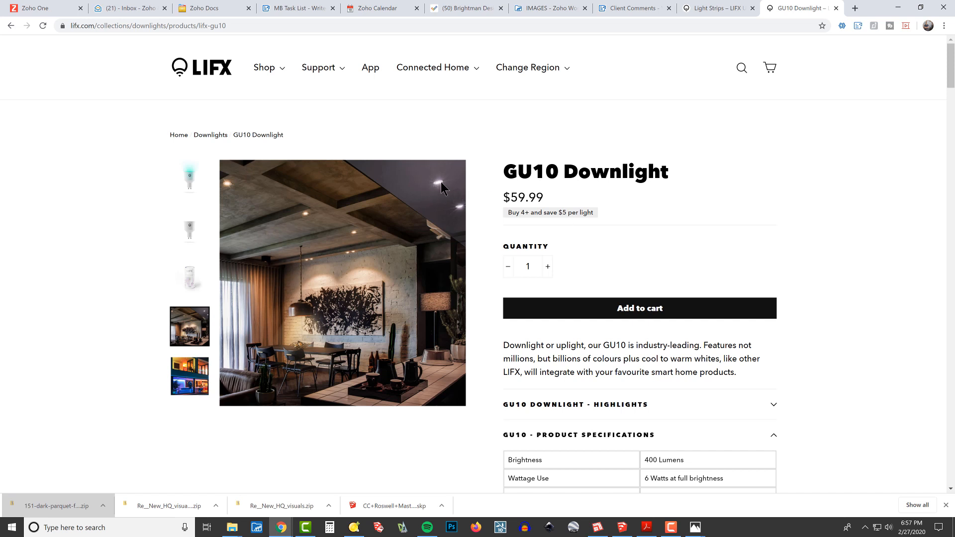
pyautogui.hotkey('alt', 'Tab')
pyautogui.scroll(5, 552, 239)
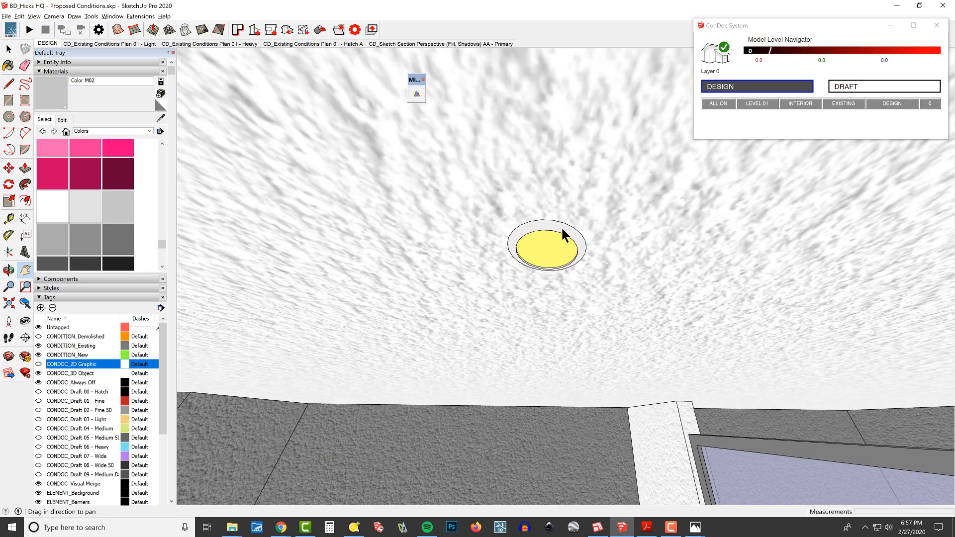
pyautogui.scroll(2, 562, 230)
# - Reopen the downlight component, scale the trim ring's outer edge up slightly about its center, and close the component
pyautogui.press('space')
pyautogui.doubleClick(560, 221)
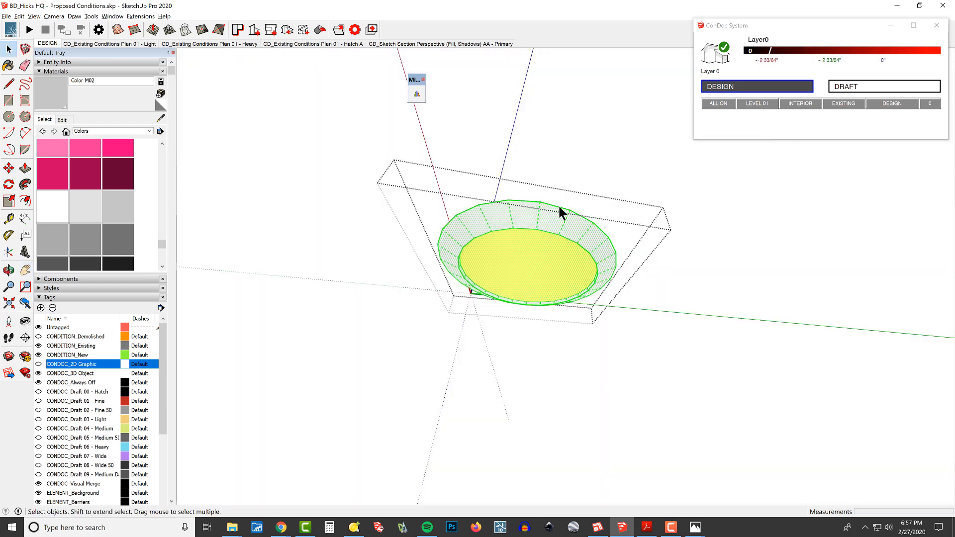
pyautogui.click(559, 209)
pyautogui.press('s')
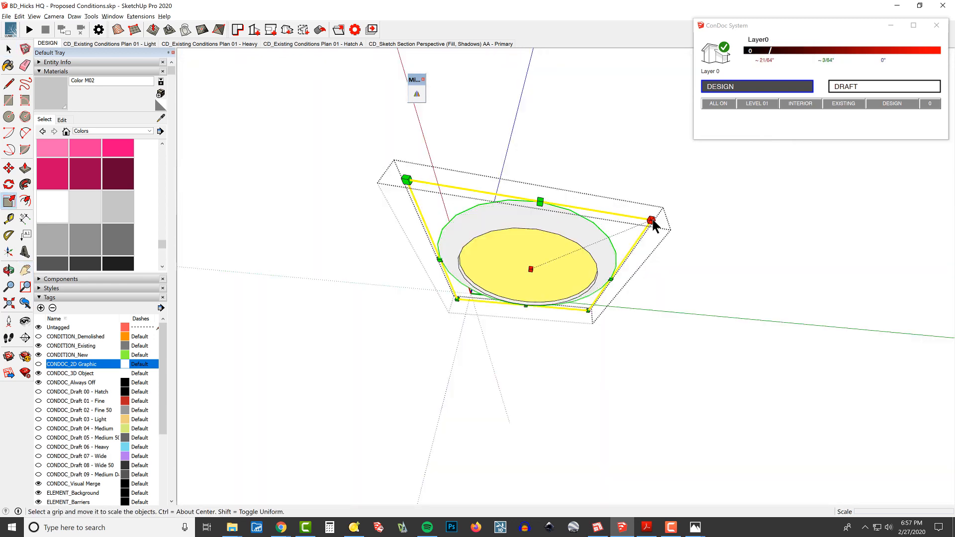
pyautogui.moveTo(651, 221); pyautogui.dragTo(669, 217)
pyautogui.press('space')
pyautogui.press('Escape')
pyautogui.scroll(-2, 629, 242)
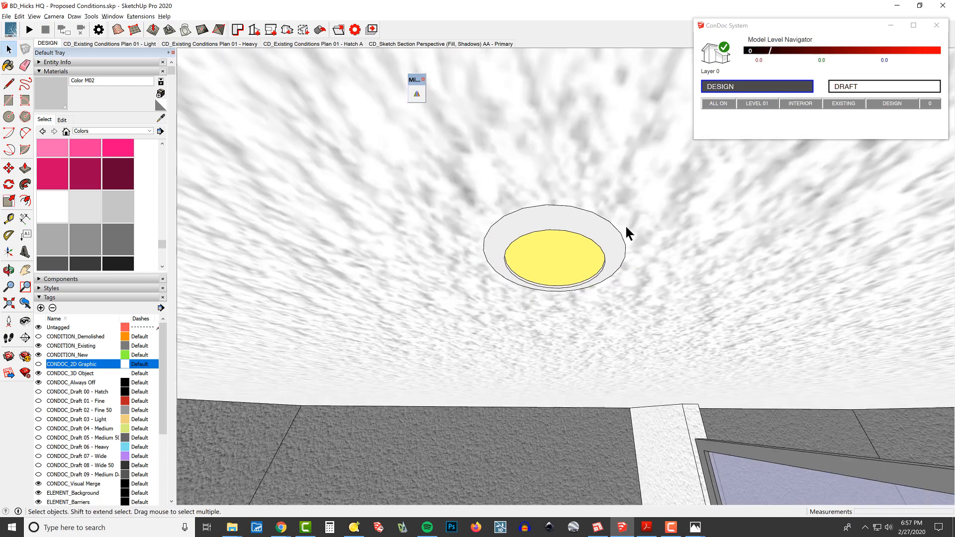
# - Review the downlight's size on the office ceiling and the surrounding open room with its slatted wood screens
pyautogui.scroll(-2, 624, 225)
pyautogui.moveTo(521, 141); pyautogui.dragTo(629, 310, button='middle')
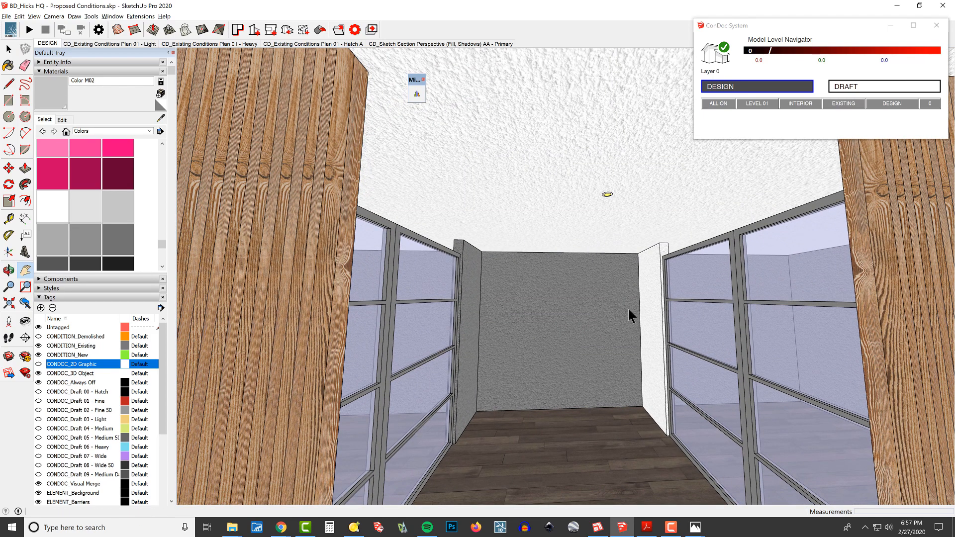
pyautogui.moveTo(616, 244); pyautogui.dragTo(703, 259, button='middle')
pyautogui.scroll(-4, 666, 258)
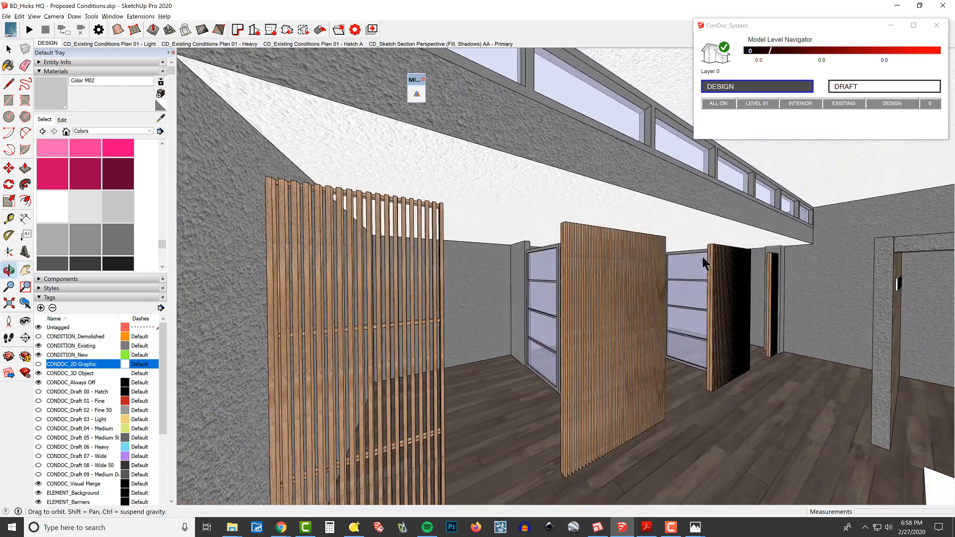
pyautogui.moveTo(612, 256); pyautogui.dragTo(313, 267, button='middle')
# - Switch to the browser and look through the LIFX Light Strips page for the strip products and example installations
pyautogui.hotkey('alt', 'Tab')
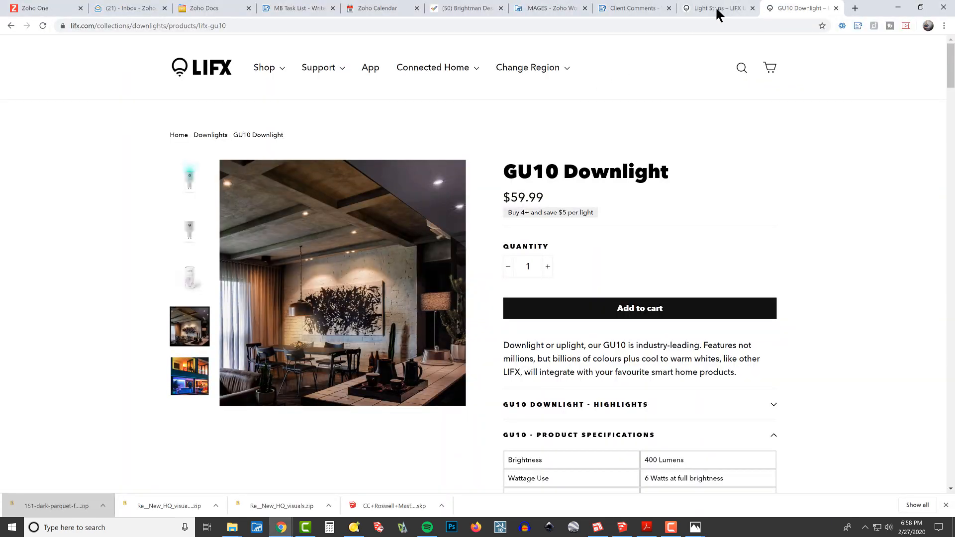
pyautogui.click(718, 10)
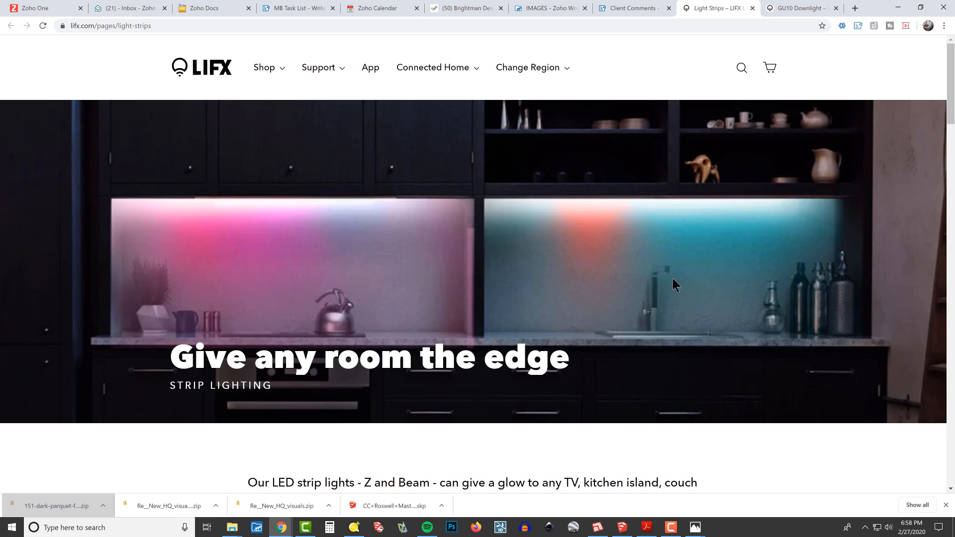
pyautogui.scroll(-6, 673, 279)
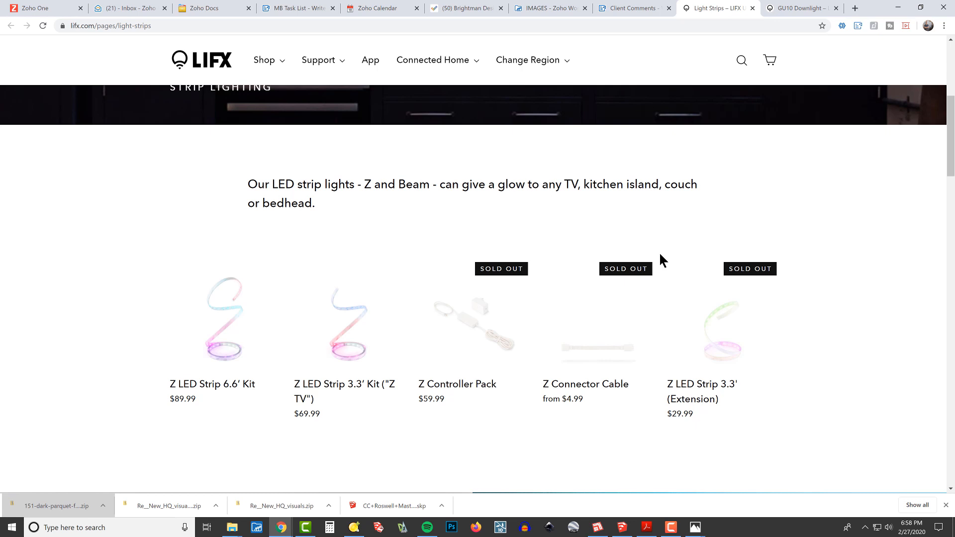
pyautogui.scroll(-6, 660, 254)
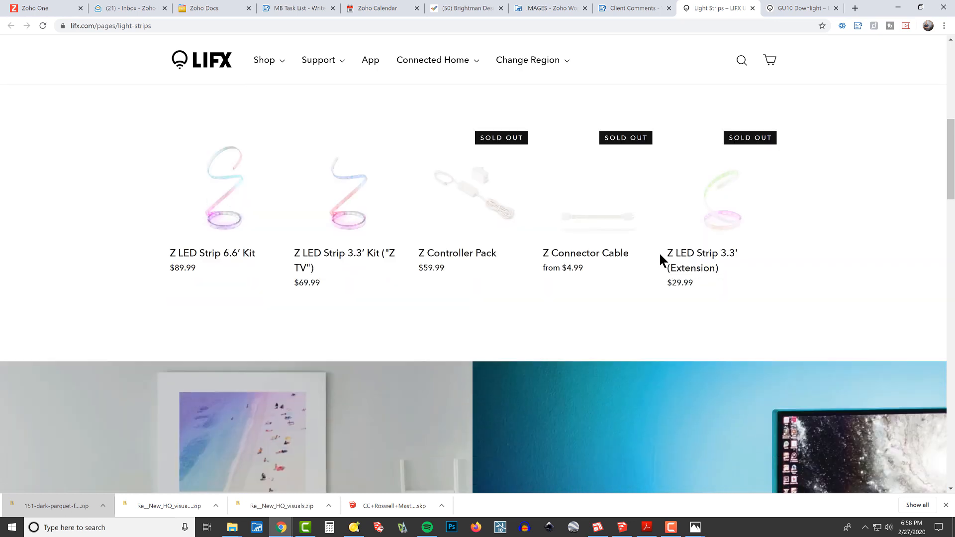
pyautogui.scroll(-4, 658, 252)
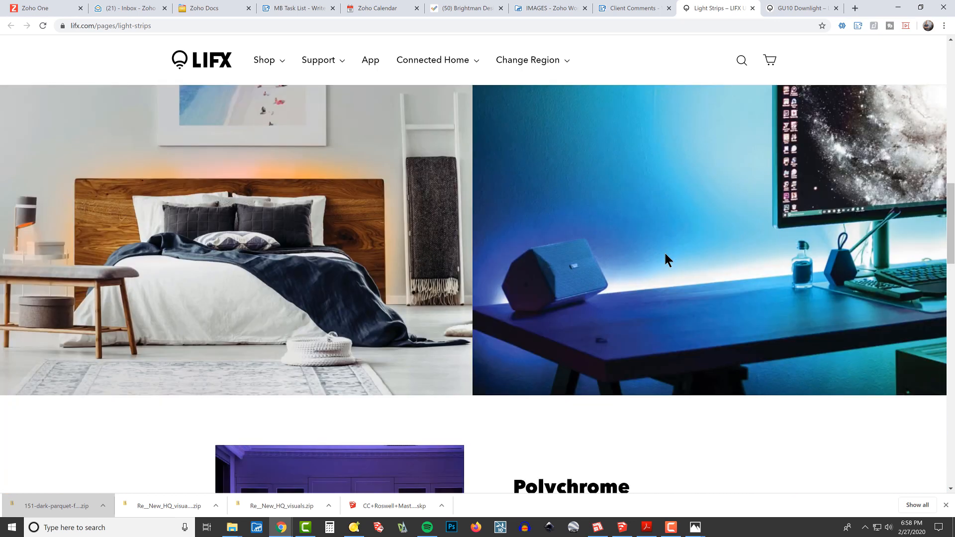
pyautogui.scroll(-8, 665, 258)
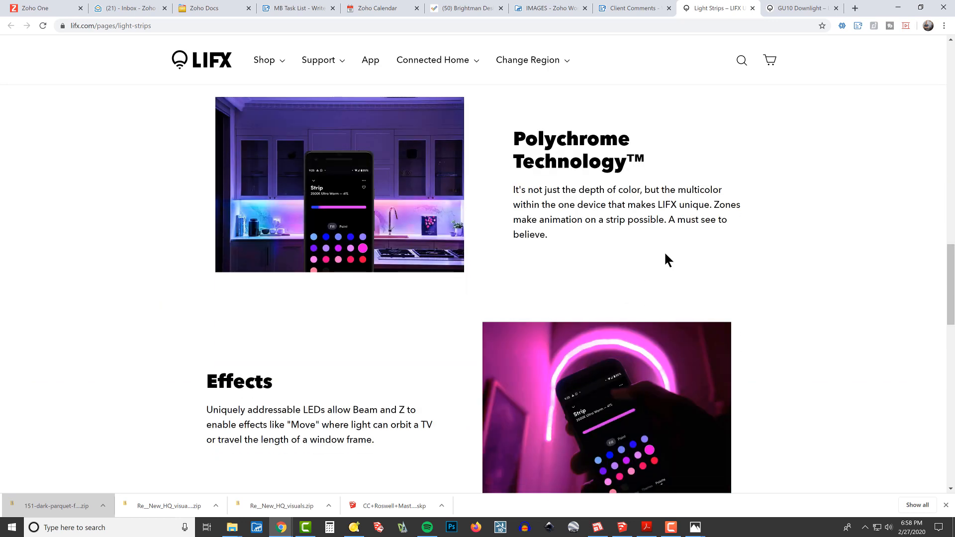
pyautogui.scroll(-6, 664, 252)
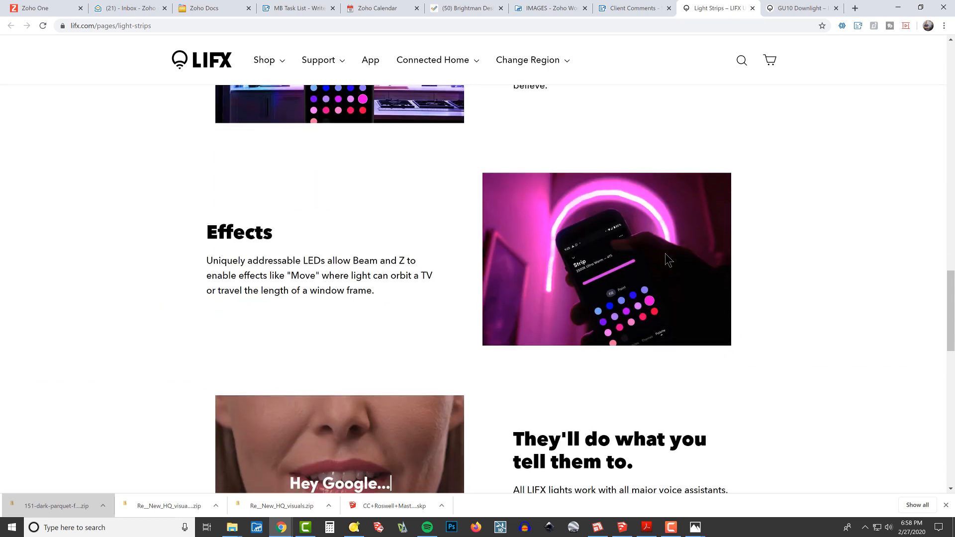
pyautogui.scroll(-6, 665, 255)
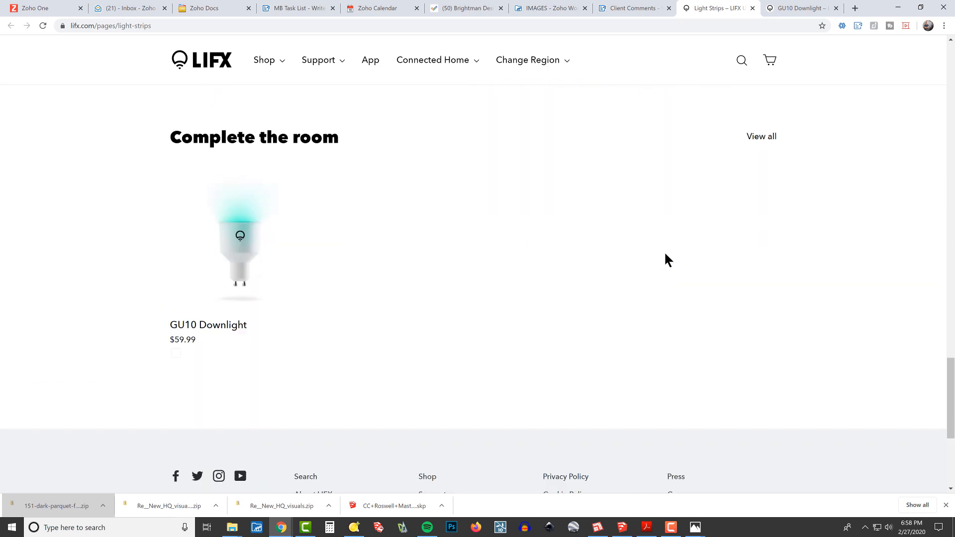
# - Look over the remaining sections of the LIFX Light Strips page, including the effects and voice-control descriptions
pyautogui.scroll(-5, 665, 251)
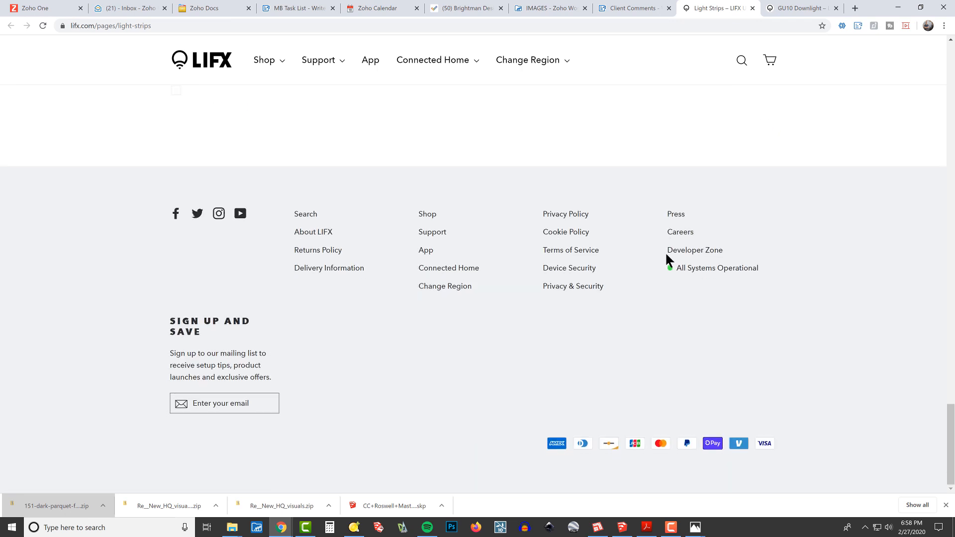
pyautogui.scroll(6, 657, 252)
pyautogui.scroll(7, 657, 258)
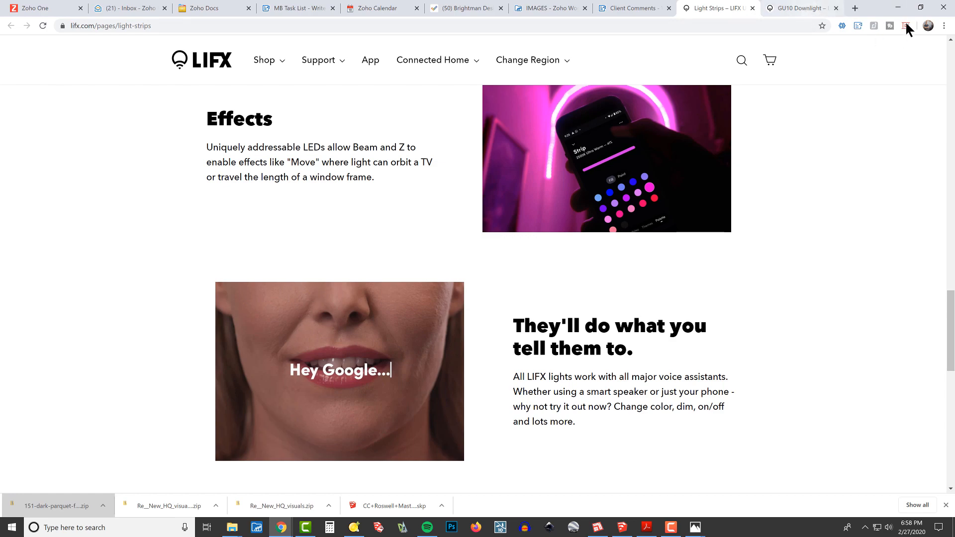
# - Switch back to SketchUp and examine the downlight on the office ceiling and the surrounding slatted screens
pyautogui.click(898, 7)
pyautogui.moveTo(554, 294); pyautogui.dragTo(630, 282, button='middle')
pyautogui.moveTo(556, 250); pyautogui.dragTo(712, 227, button='middle')
pyautogui.scroll(3, 649, 250)
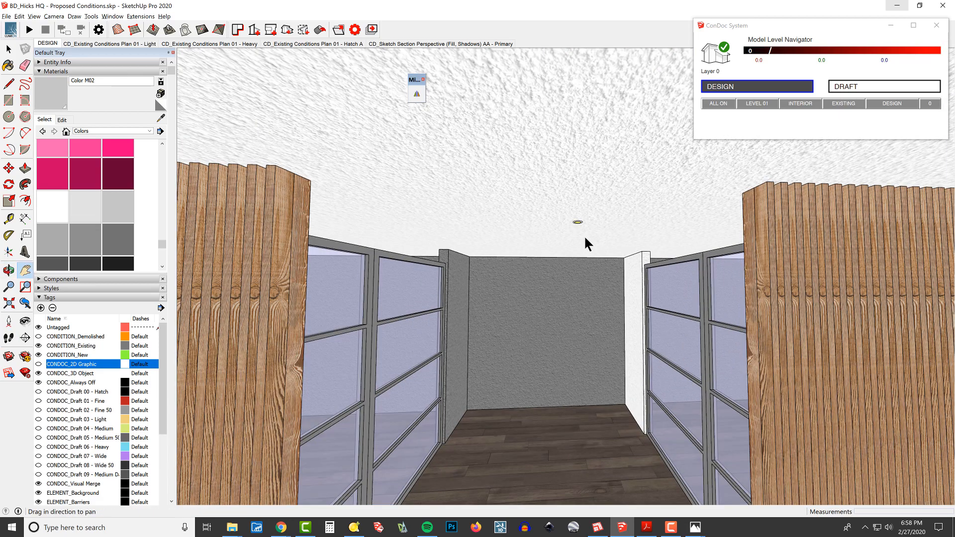
pyautogui.scroll(6, 584, 235)
pyautogui.press('space')
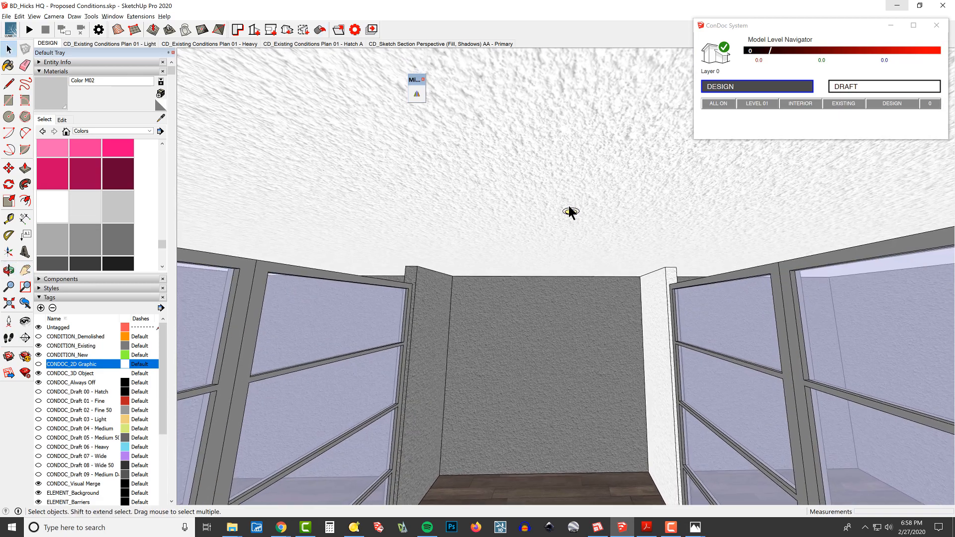
pyautogui.scroll(-4, 595, 237)
pyautogui.moveTo(596, 237); pyautogui.dragTo(342, 231, button='middle')
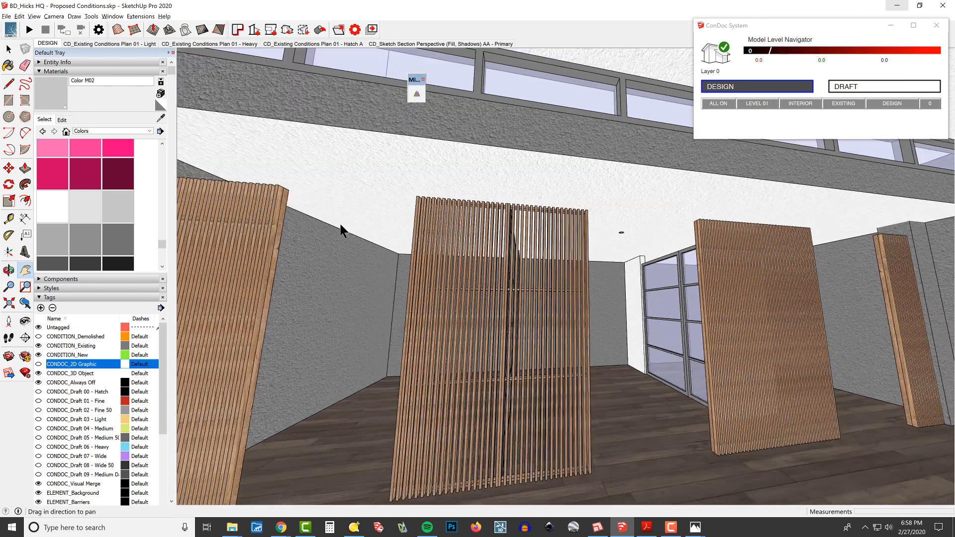
# - Cut the model with a horizontal section plane through the slatted screens to expose the office ceilings from below
pyautogui.click(25, 338)
pyautogui.click(473, 259)
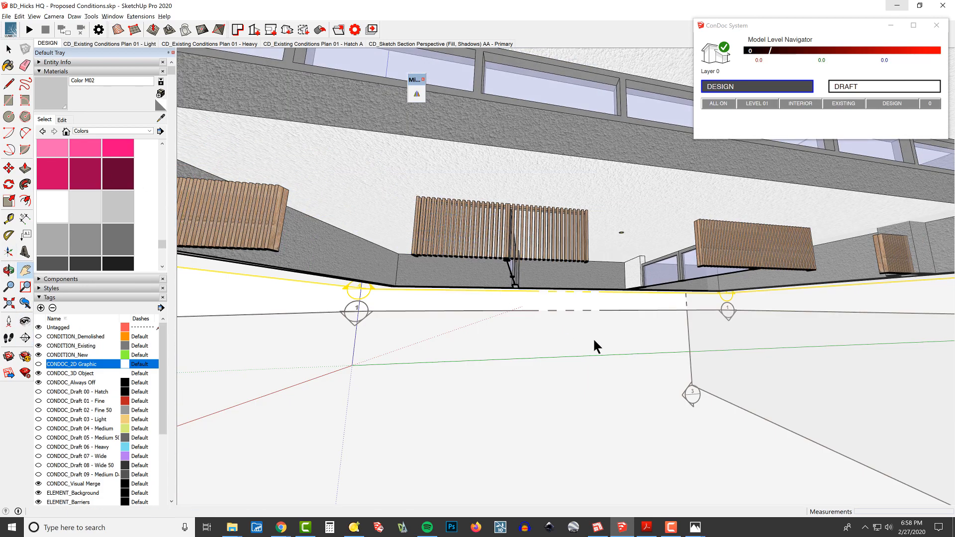
pyautogui.moveTo(593, 338); pyautogui.dragTo(571, 40, button='middle')
pyautogui.scroll(-3, 534, 313)
pyautogui.moveTo(534, 318); pyautogui.dragTo(527, 199, button='middle')
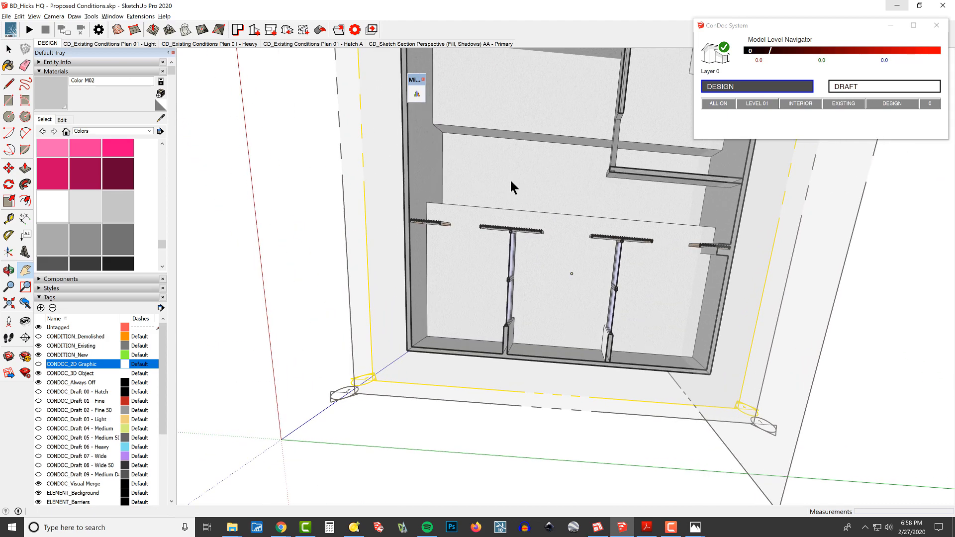
# - Hide the section plane symbols so only the cut office walls and ceilings are displayed
pyautogui.hotkey('shift', 'x')
pyautogui.hotkey('shift', 'x')
pyautogui.hotkey('alt', 'x')
pyautogui.moveTo(563, 285); pyautogui.dragTo(605, 124, button='middle')
pyautogui.scroll(2, 577, 290)
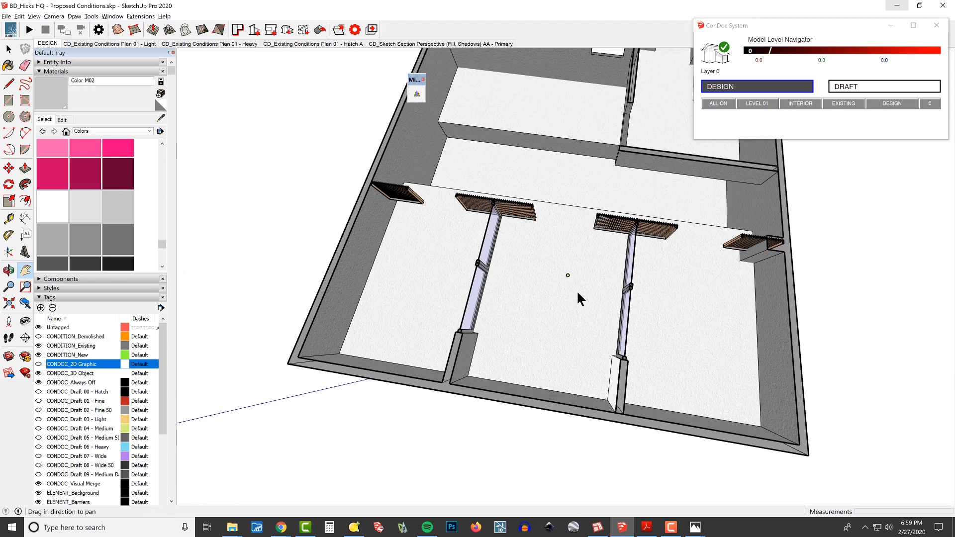
# - Place two guide lines on the end office's ceiling, 2' in from the side wall and 2' in from the glass partition side
pyautogui.scroll(5, 578, 294)
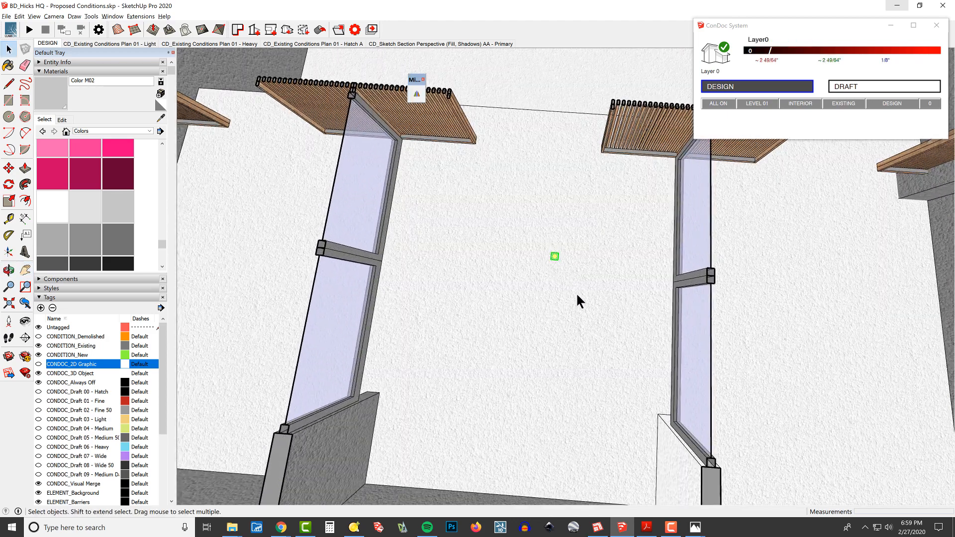
pyautogui.scroll(-5, 577, 296)
pyautogui.moveTo(583, 310); pyautogui.dragTo(588, 277, button='middle')
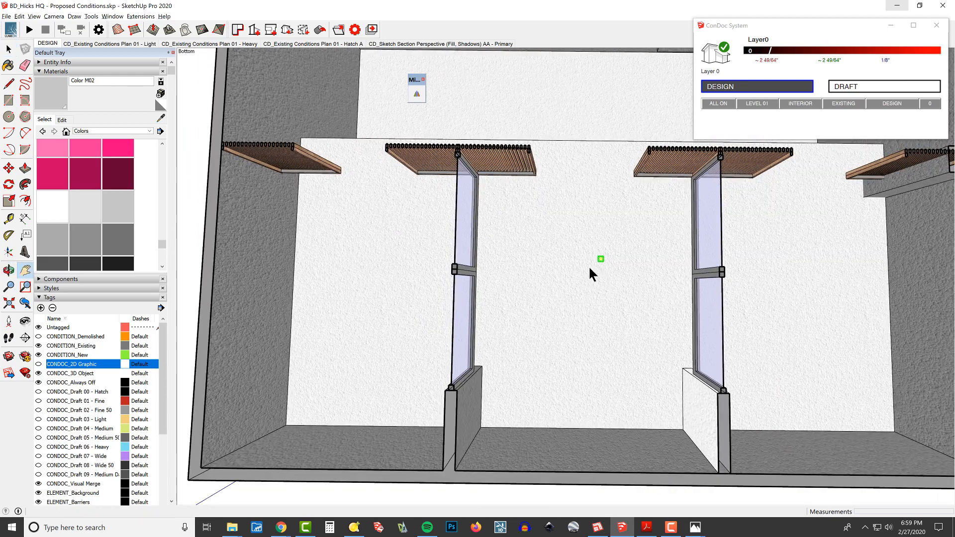
pyautogui.scroll(-3, 592, 267)
pyautogui.moveTo(604, 314); pyautogui.dragTo(686, 234, button='middle')
pyautogui.scroll(3, 487, 276)
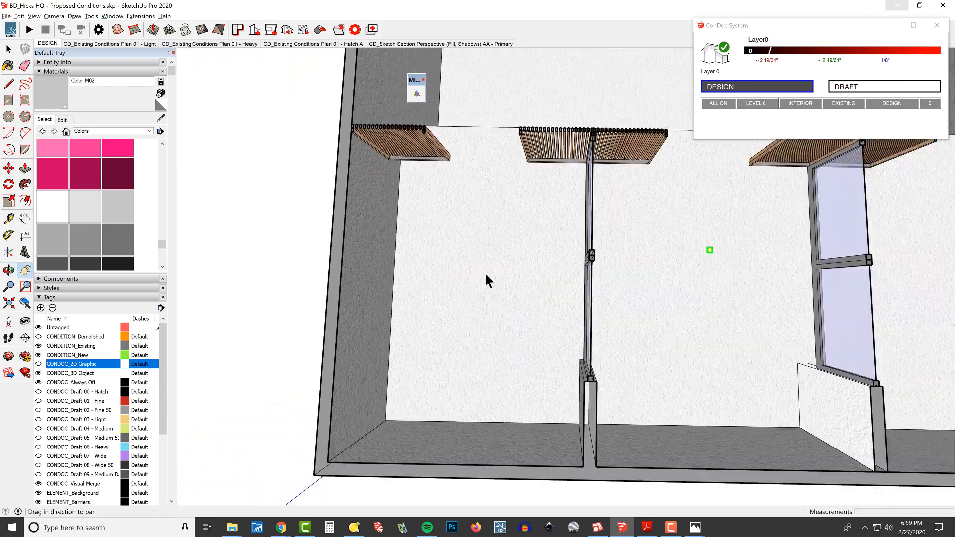
pyautogui.press('t')
pyautogui.click(393, 287)
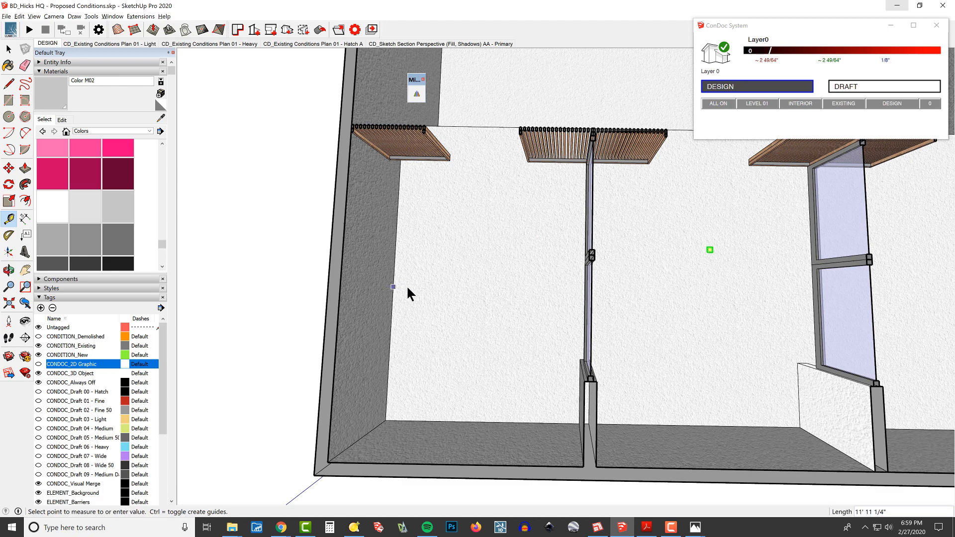
pyautogui.click(428, 287)
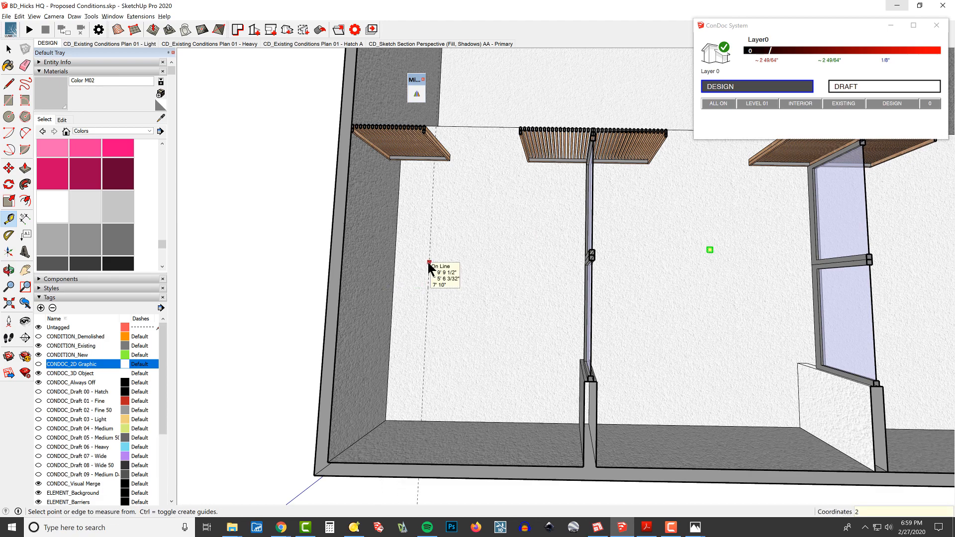
pyautogui.scroll(3, 543, 309)
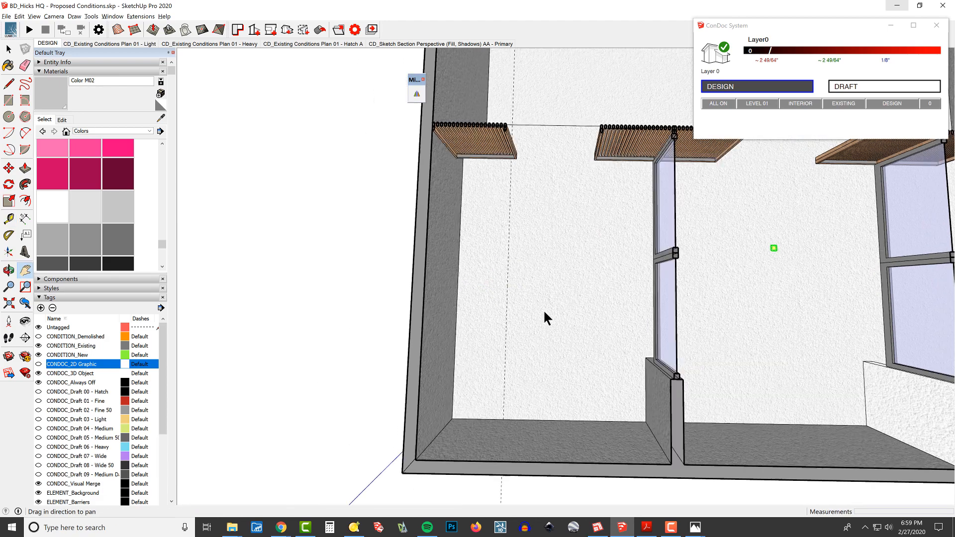
pyautogui.click(648, 398)
pyautogui.click(614, 390)
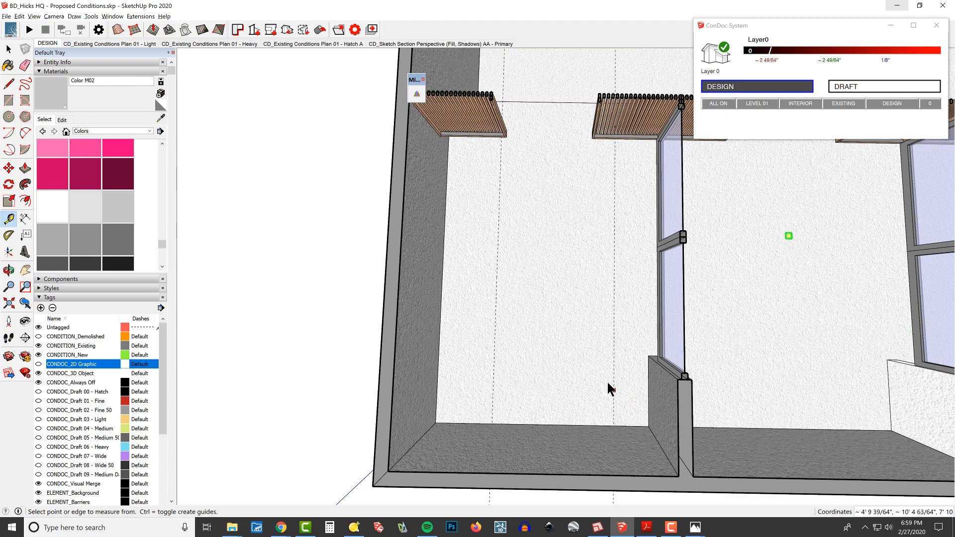
# - Add a cross guide line on the end office's ceiling, 2' in from the wall opposite the slatted screens
pyautogui.click(556, 426)
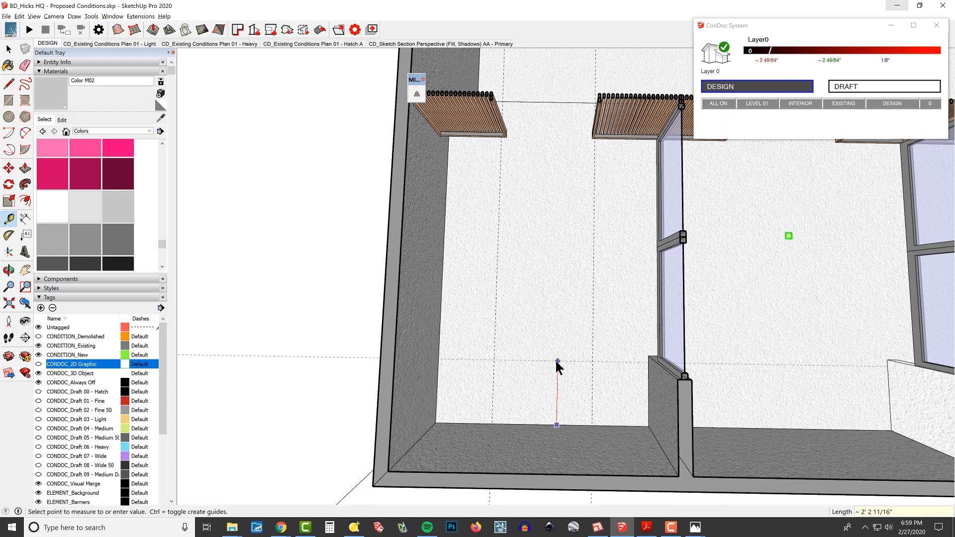
pyautogui.write('2')
pyautogui.write("'")
pyautogui.press('Return')
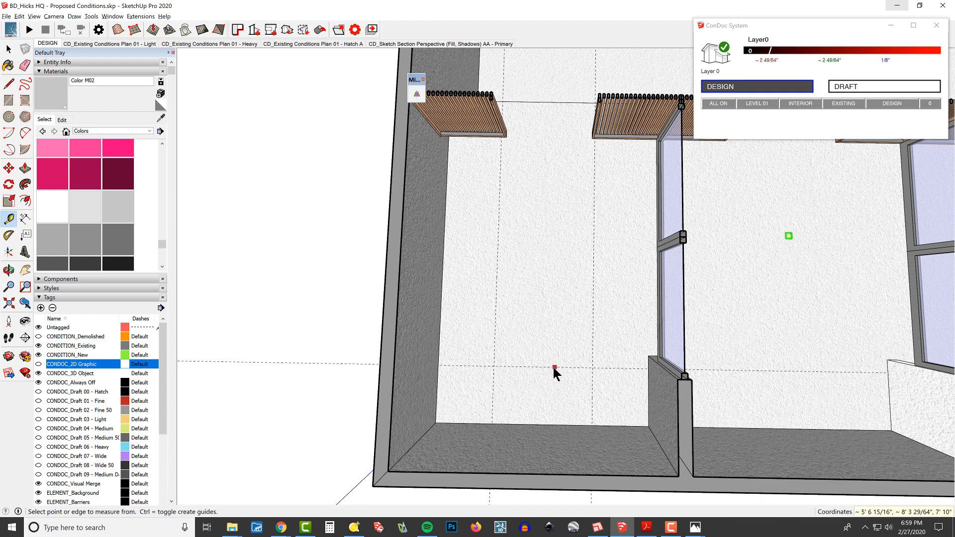
# - Place a second cross guide line on the ceiling, offset inward from the slatted screen's ceiling-side edge
pyautogui.press('m')
pyautogui.press('t')
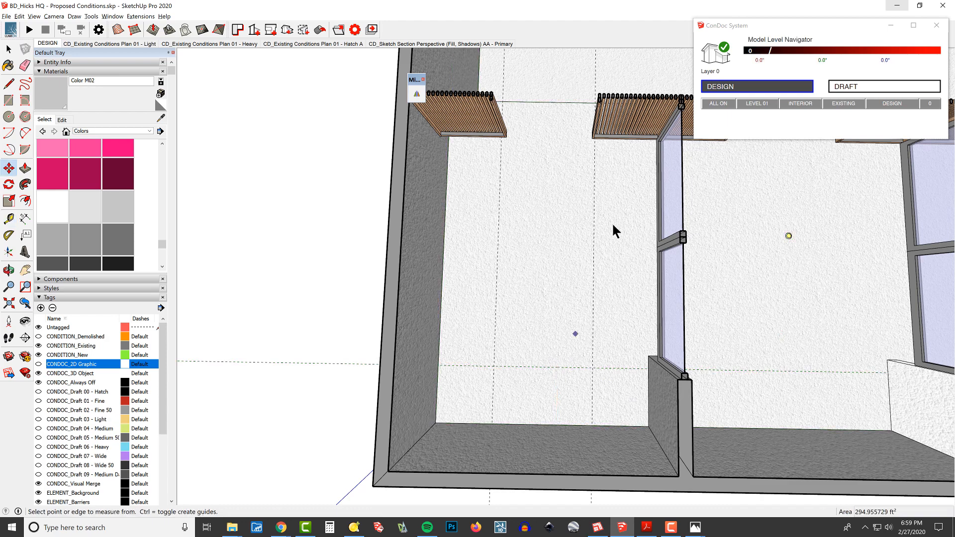
pyautogui.scroll(5, 628, 140)
pyautogui.click(614, 139)
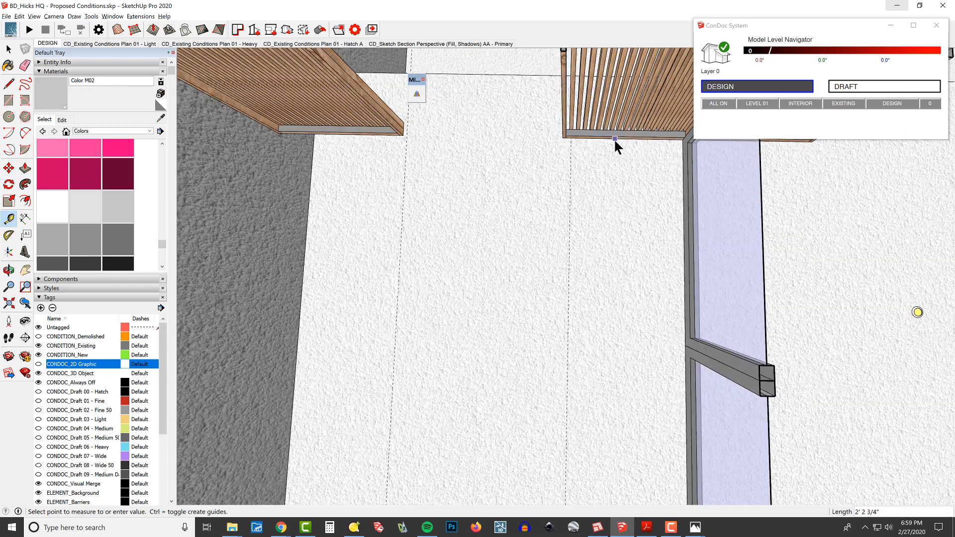
pyautogui.click(615, 173)
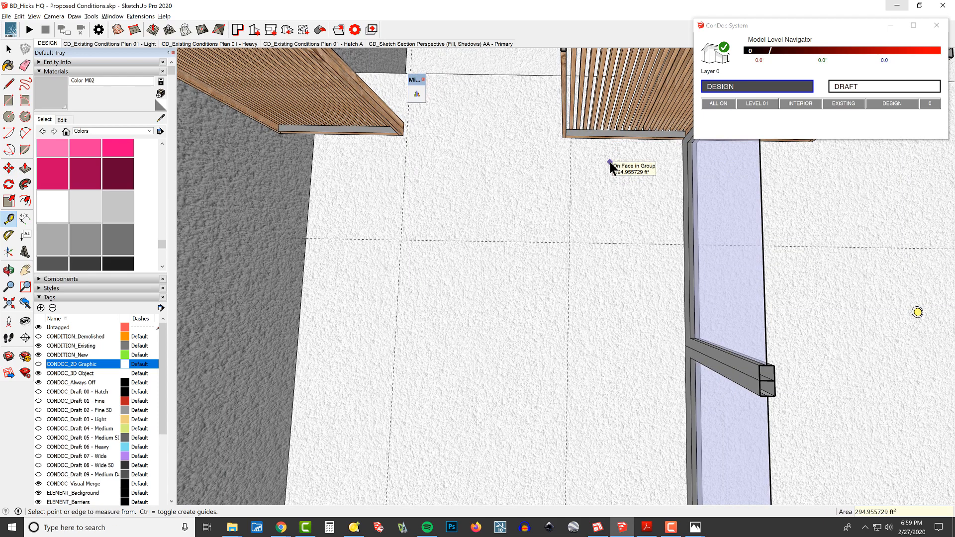
# - Try to copy the cross guide line near the slatted screens over to the opposite cross guide line
pyautogui.scroll(-4, 612, 166)
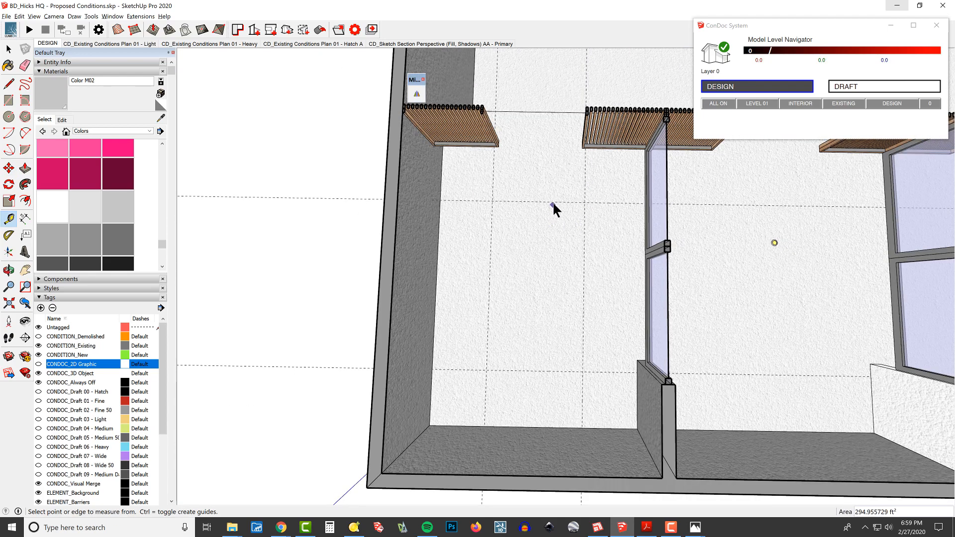
pyautogui.press('m')
pyautogui.press('ctrl')
pyautogui.click(553, 202)
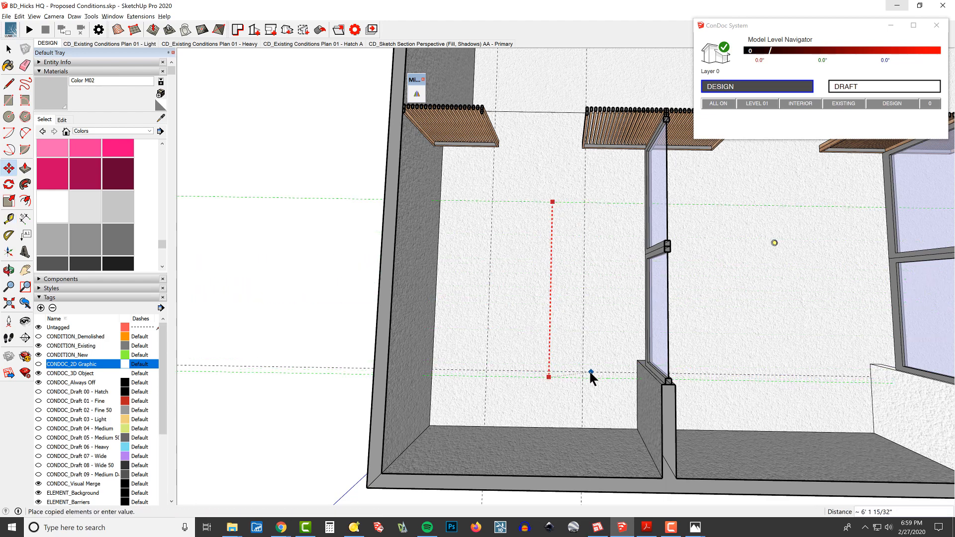
pyautogui.moveTo(585, 140); pyautogui.dragTo(608, 244, button='middle')
pyautogui.scroll(5, 608, 228)
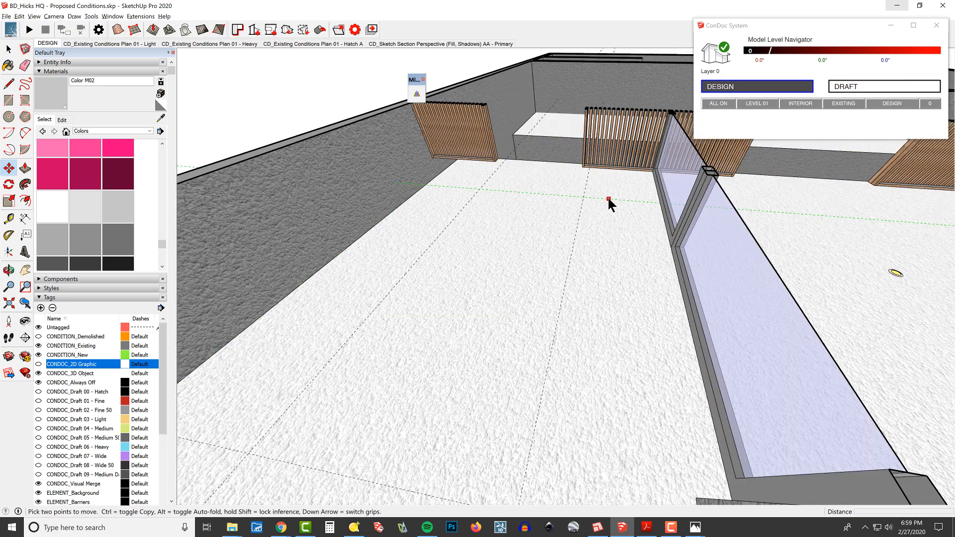
pyautogui.click(608, 199)
pyautogui.press('ctrl')
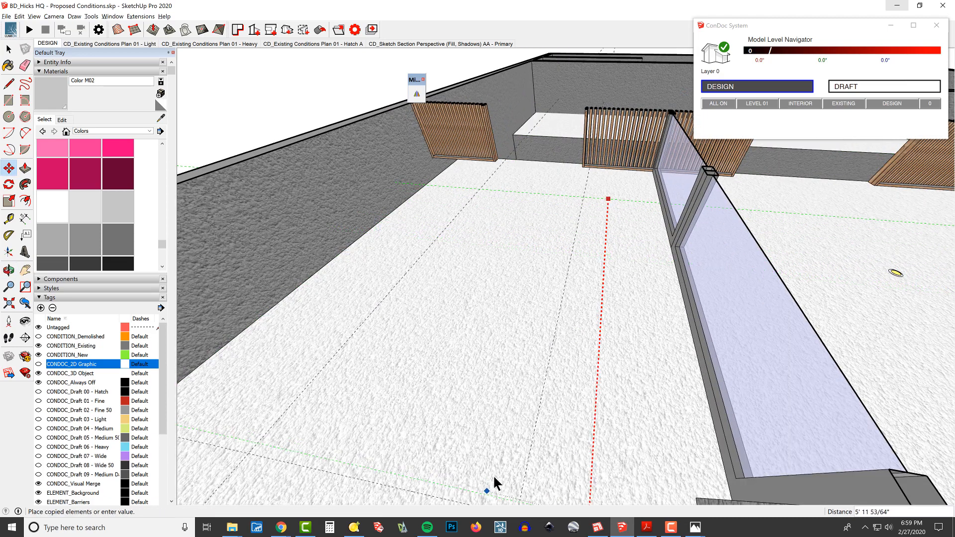
pyautogui.click(245, 452)
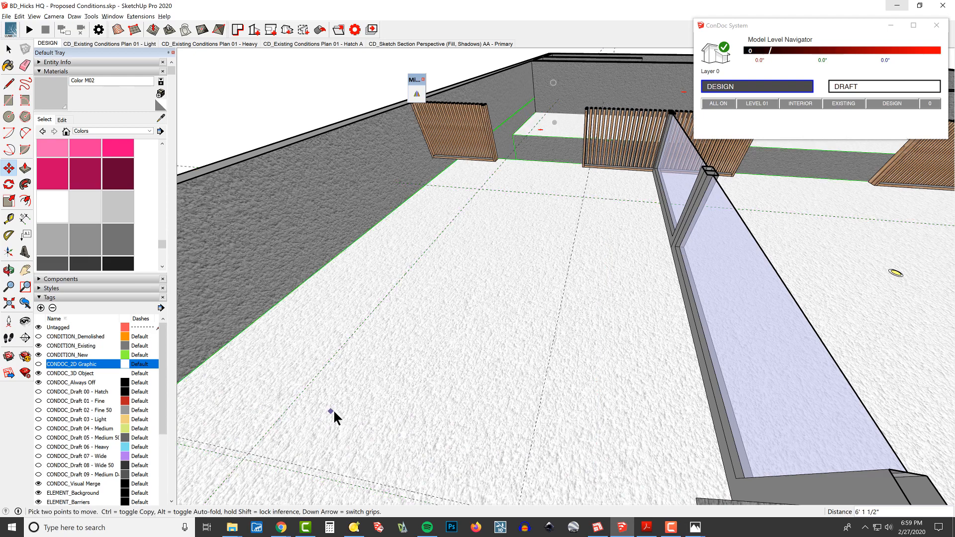
# - Erase the cross guide line that was offset from the slatted screen
pyautogui.scroll(4, 618, 186)
pyautogui.keyDown('shift'); pyautogui.moveTo(618, 185); pyautogui.dragTo(594, 198, button='middle'); pyautogui.keyUp('shift')
pyautogui.hotkey('ctrl', 't')
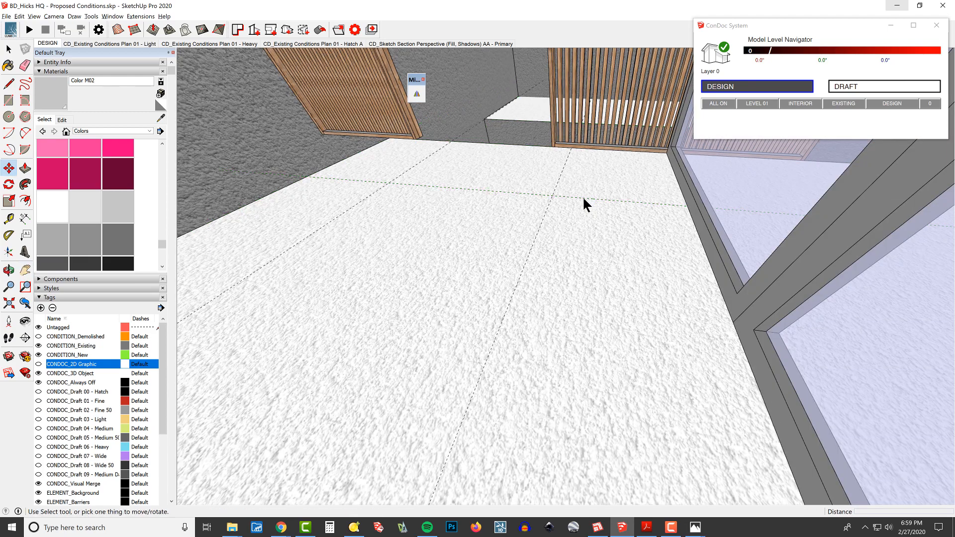
pyautogui.press('e')
pyautogui.scroll(3, 601, 195)
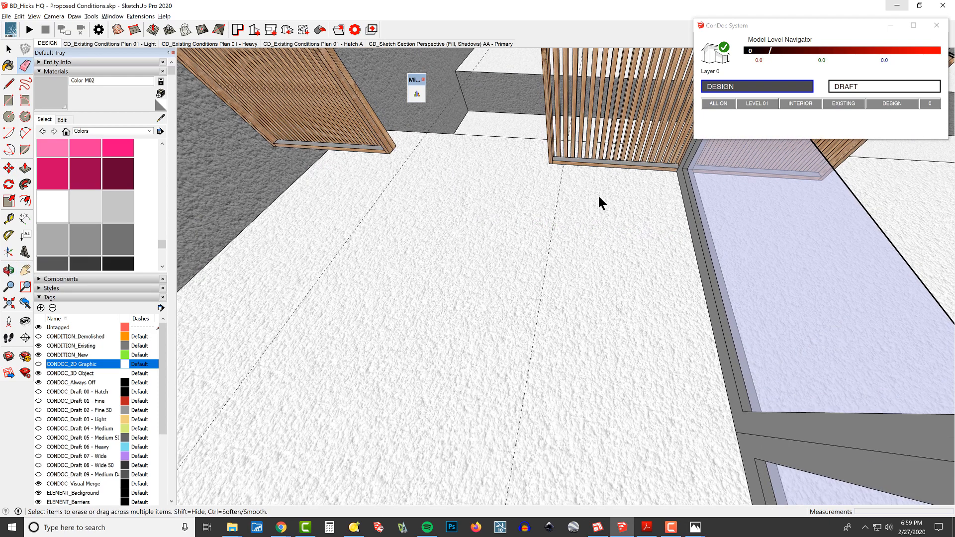
pyautogui.moveTo(598, 197); pyautogui.dragTo(638, 277, button='middle')
pyautogui.scroll(-2, 601, 237)
# - Place a cross guide line parallel to the ceiling's open edge, passing through the slatted screen's inner corner
pyautogui.press('t')
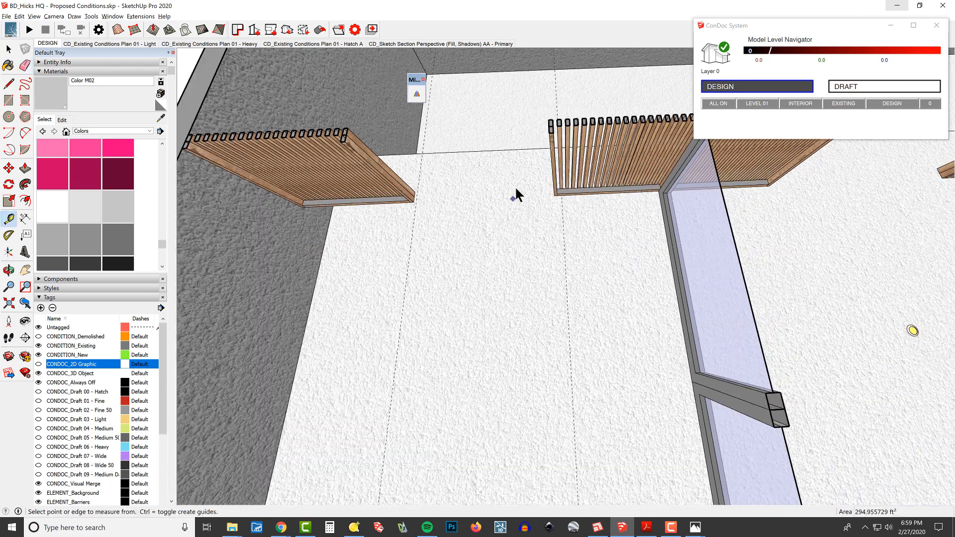
pyautogui.click(504, 149)
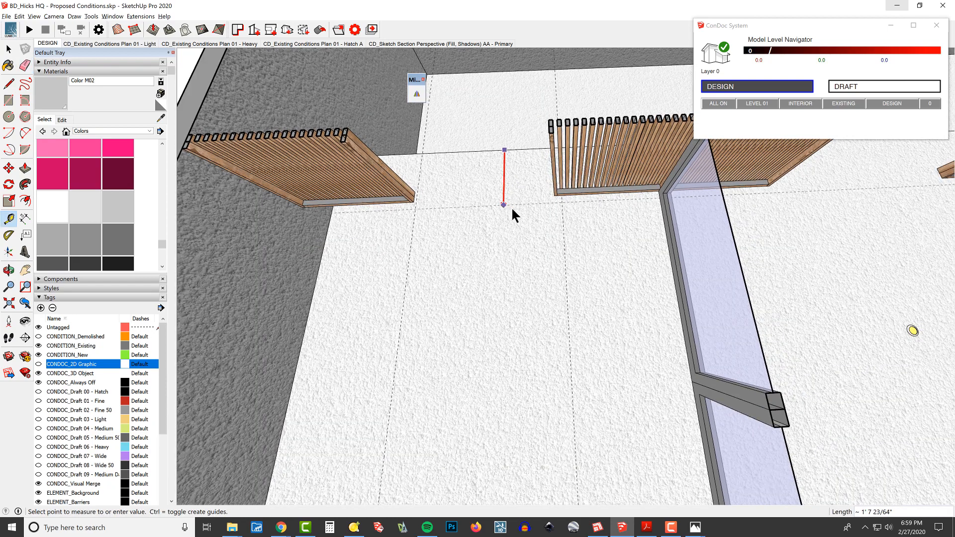
pyautogui.click(556, 195)
pyautogui.moveTo(575, 235); pyautogui.dragTo(585, 216, button='middle')
pyautogui.scroll(-3, 580, 229)
# - Move the guide line at the slatted screen's corner 24" into the office
pyautogui.press('m')
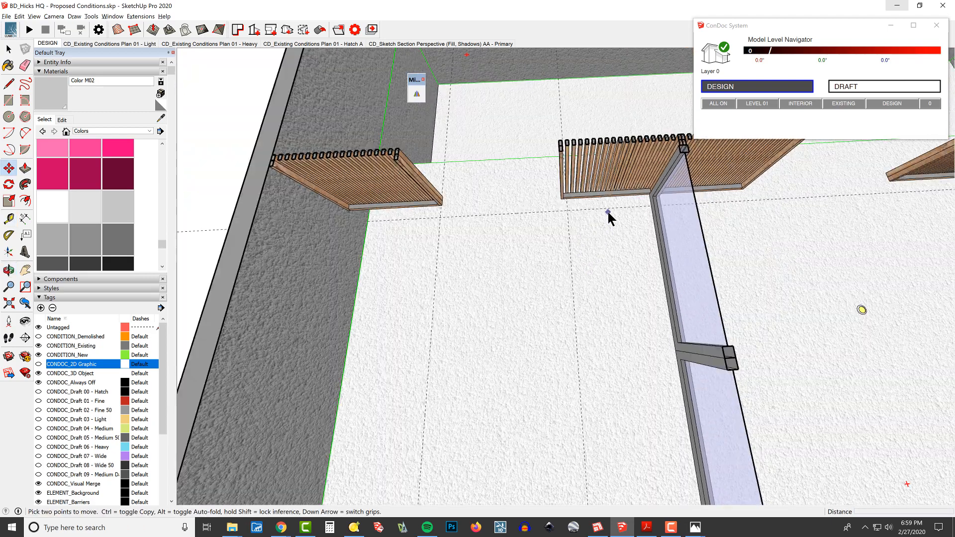
pyautogui.click(608, 211)
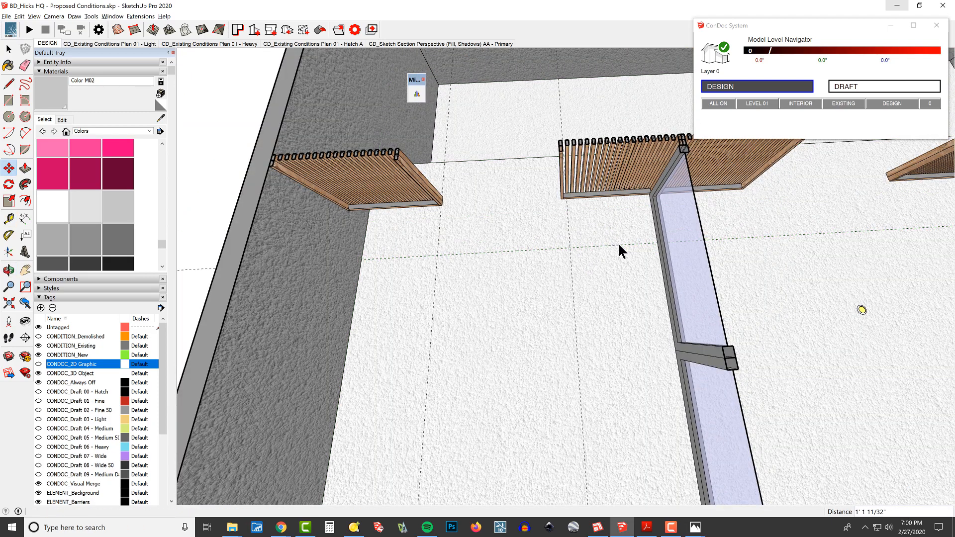
pyautogui.write('24')
pyautogui.press('Return')
# - Try to copy the cross guide line 24" toward the opposite wall and divide the spacing by 2, and undo the copies
pyautogui.press('h')
pyautogui.scroll(-5, 596, 205)
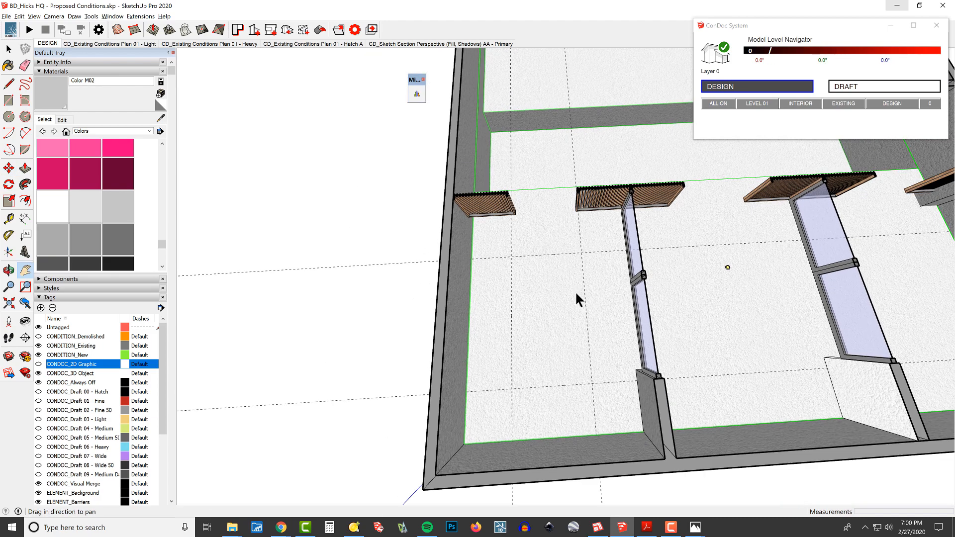
pyautogui.press('m')
pyautogui.keyDown('ctrl'); pyautogui.click(564, 257); pyautogui.keyUp('ctrl')
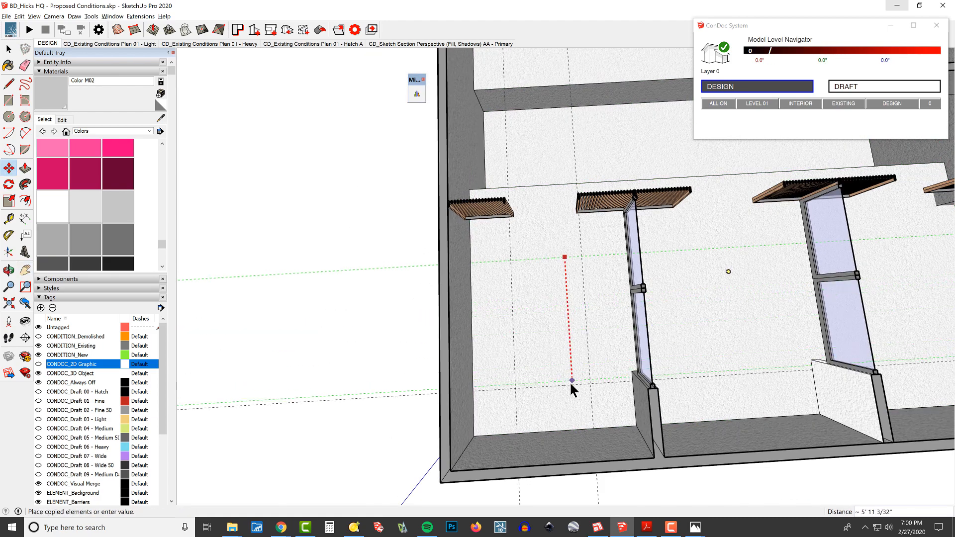
pyautogui.write('24')
pyautogui.press('Return')
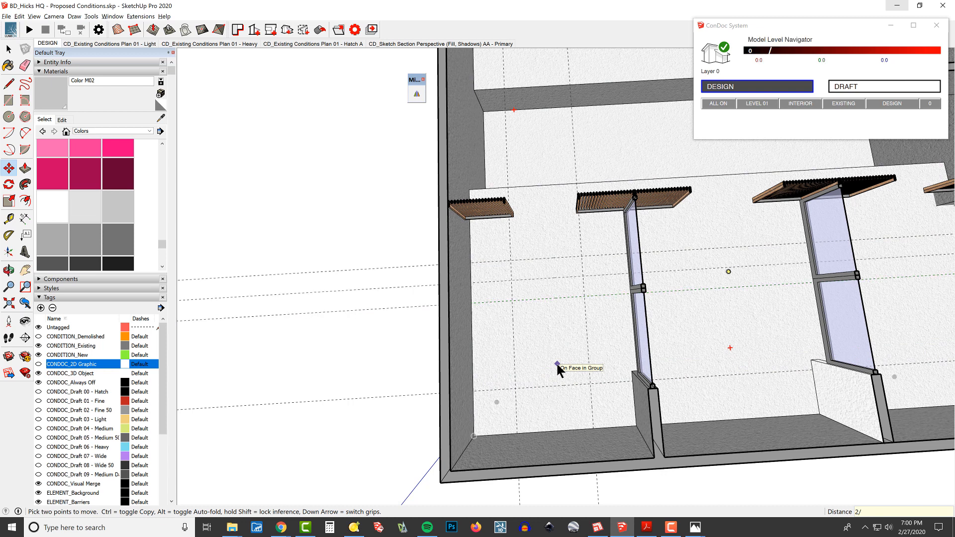
pyautogui.hotkey('ctrl', 'z')
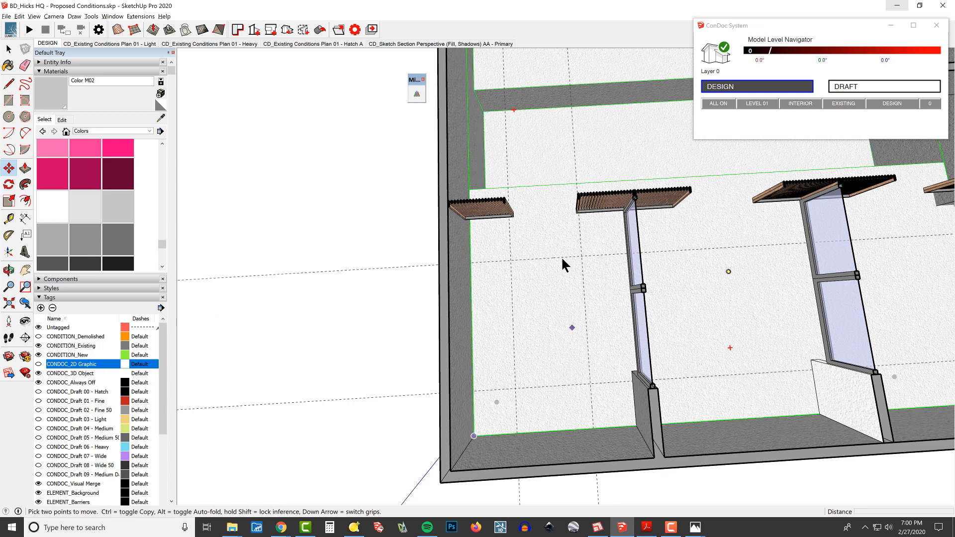
# - Place a cross guide line midway between the office's two cross guides by copying one onto the other and dividing the spacing by 2
pyautogui.press('ctrl')
pyautogui.click(562, 257)
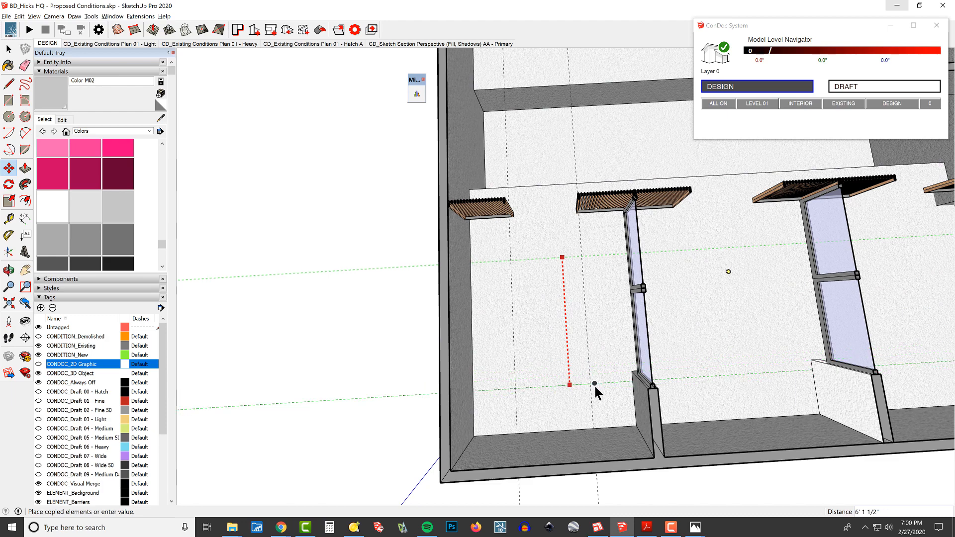
pyautogui.click(595, 383)
pyautogui.write('2/')
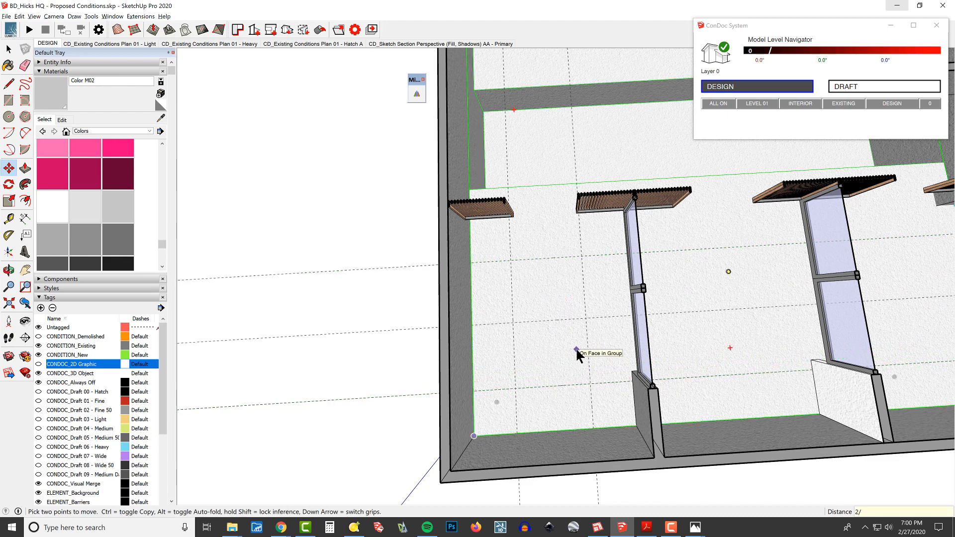
# - Move the GU10 downlight by its center to the first office's guide intersection nearest the slatted screen and the outer end wall
pyautogui.moveTo(592, 239); pyautogui.dragTo(522, 278, button='middle')
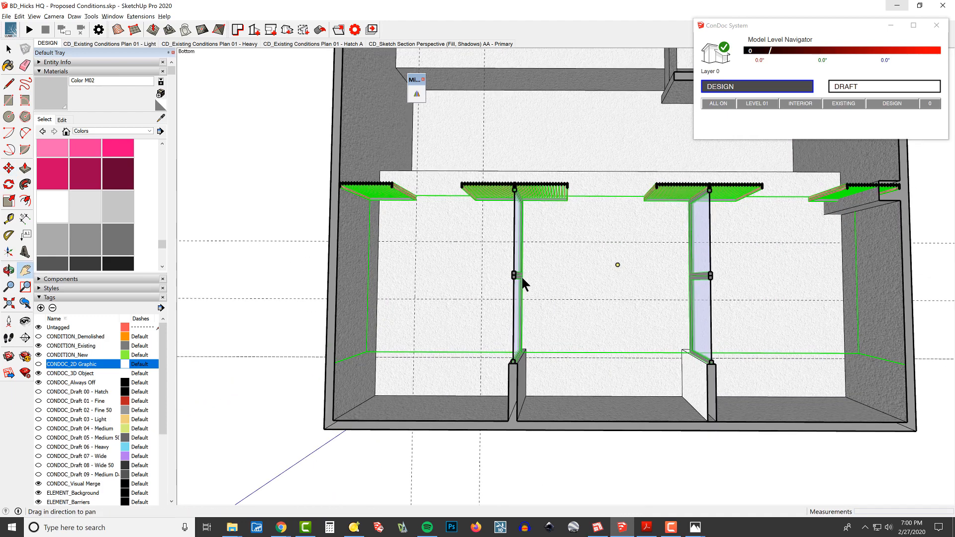
pyautogui.scroll(5, 570, 275)
pyautogui.press('space')
pyautogui.click(661, 259)
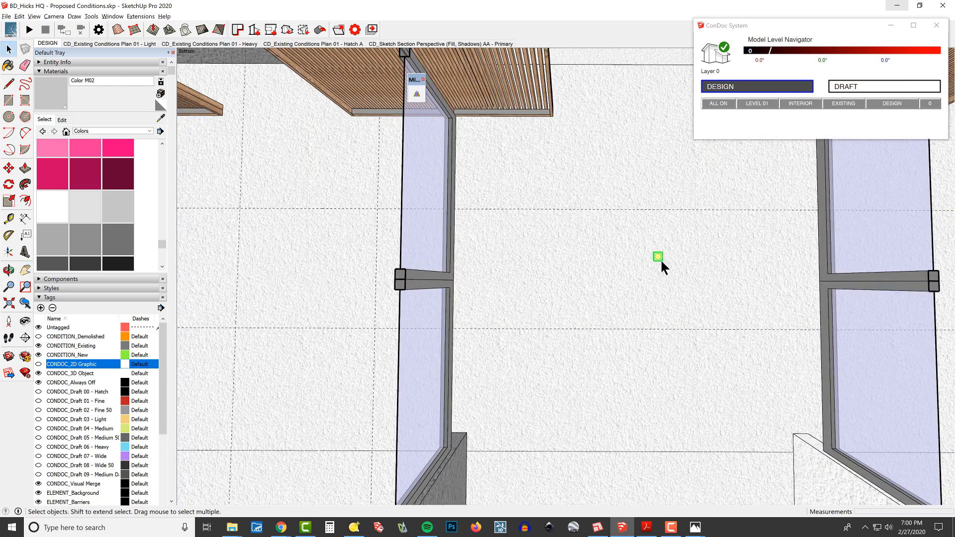
pyautogui.scroll(4, 661, 256)
pyautogui.scroll(2, 662, 259)
pyautogui.press('m')
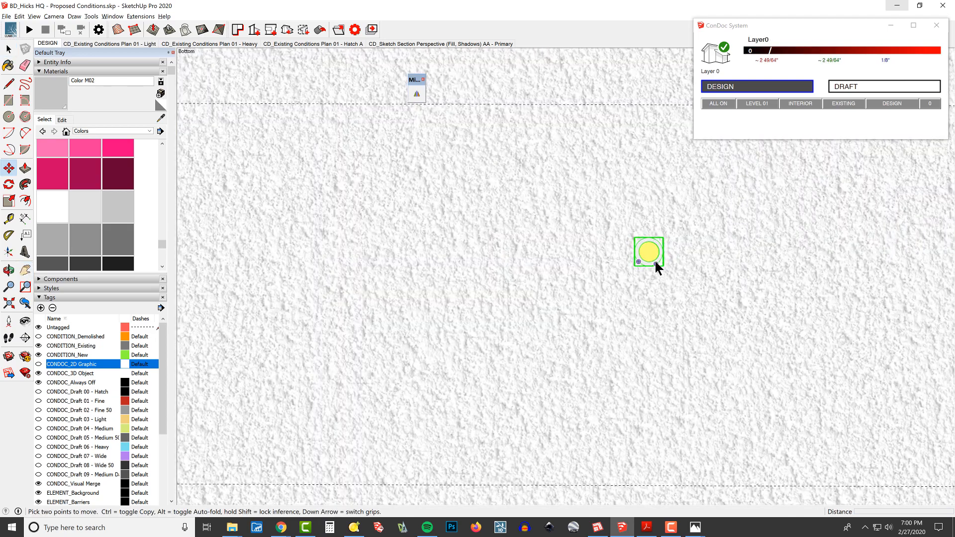
pyautogui.click(648, 252)
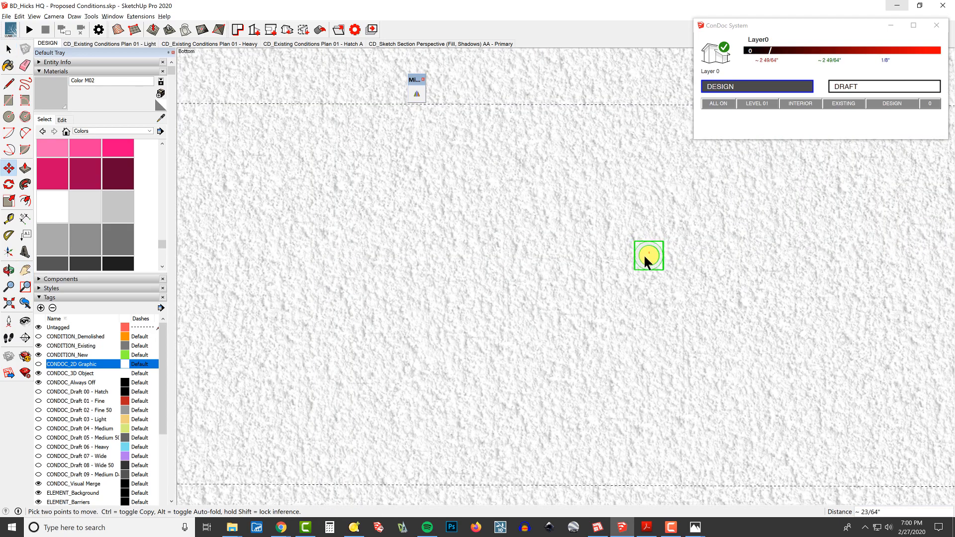
pyautogui.scroll(-4, 644, 256)
pyautogui.press('h')
pyautogui.moveTo(501, 247); pyautogui.dragTo(774, 259)
pyautogui.press('Escape')
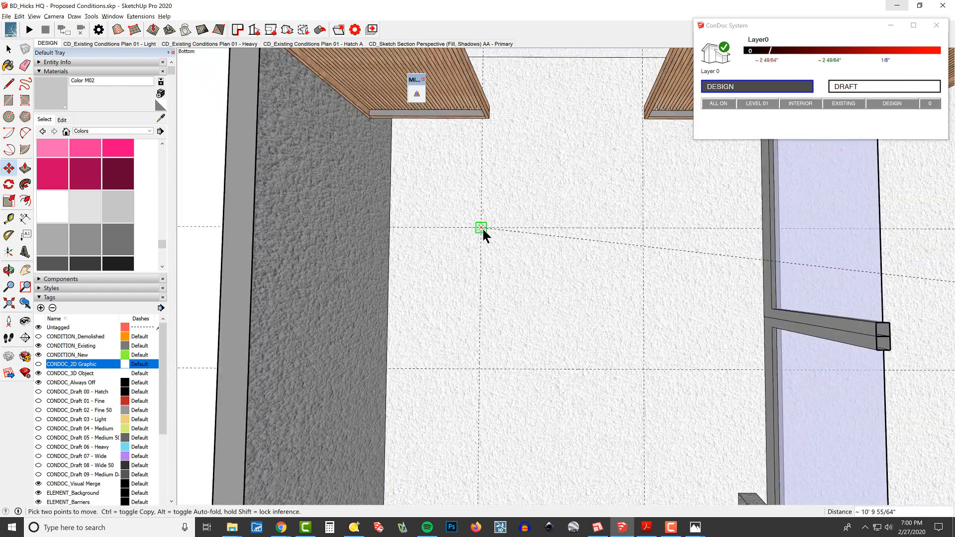
pyautogui.click(482, 227)
# - Copy the downlight 3' 6 1/2" along the cross guide line to its intersection with the other lengthwise guide
pyautogui.scroll(5, 488, 234)
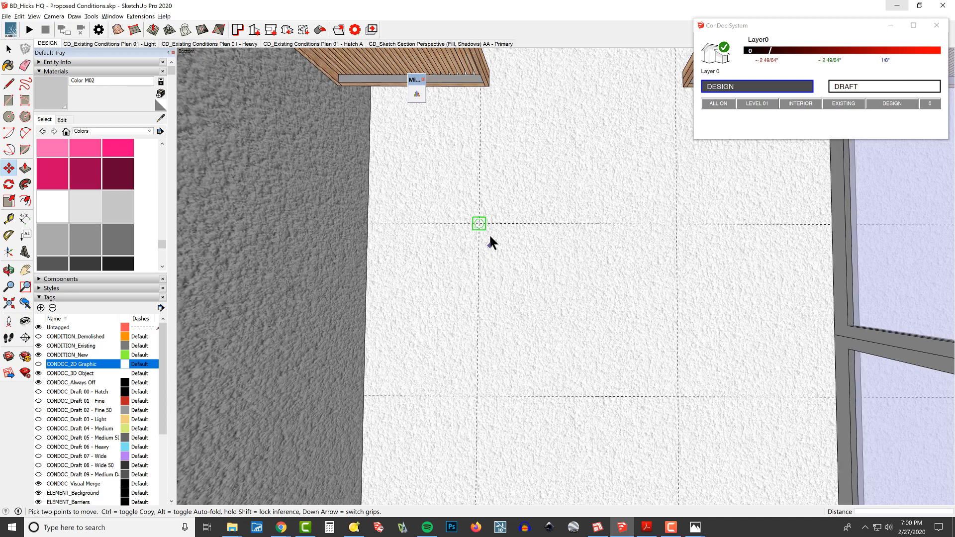
pyautogui.press('ctrl')
pyautogui.click(469, 215)
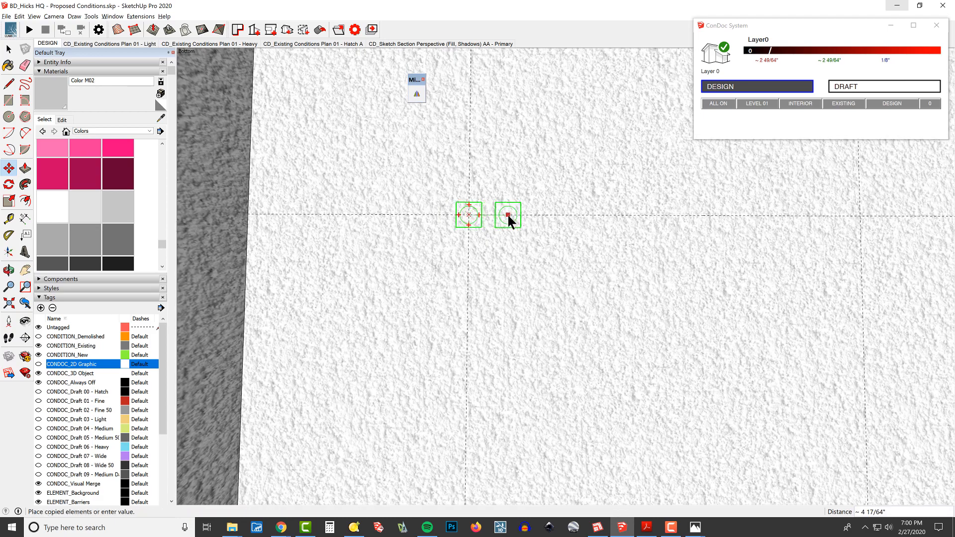
pyautogui.scroll(-2, 504, 215)
pyautogui.keyDown('shift'); pyautogui.moveTo(480, 217); pyautogui.dragTo(286, 208, button='middle'); pyautogui.keyUp('shift')
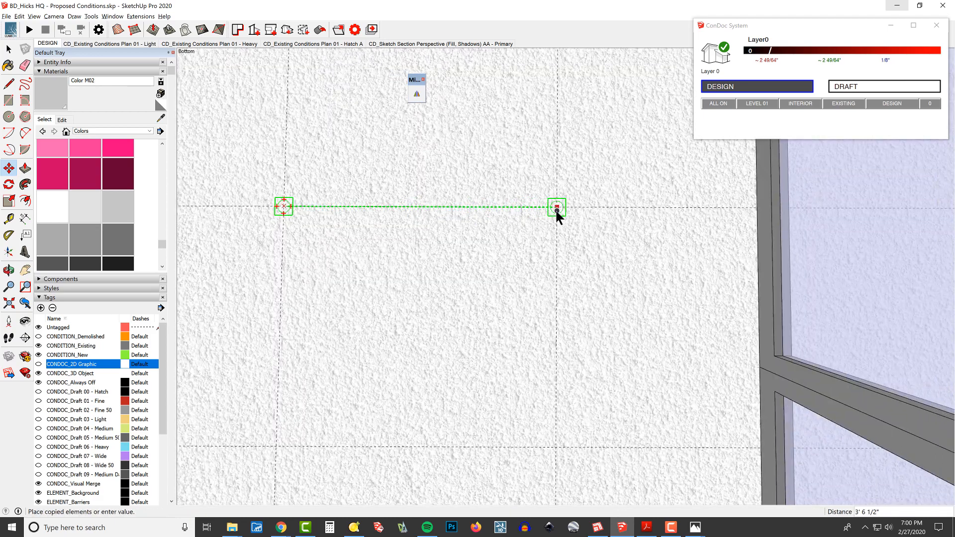
pyautogui.click(554, 208)
# - Copy the pair of downlights to the middle cross guide line and repeat the copy 2x at equal spacing
pyautogui.scroll(-2, 554, 208)
pyautogui.press('space')
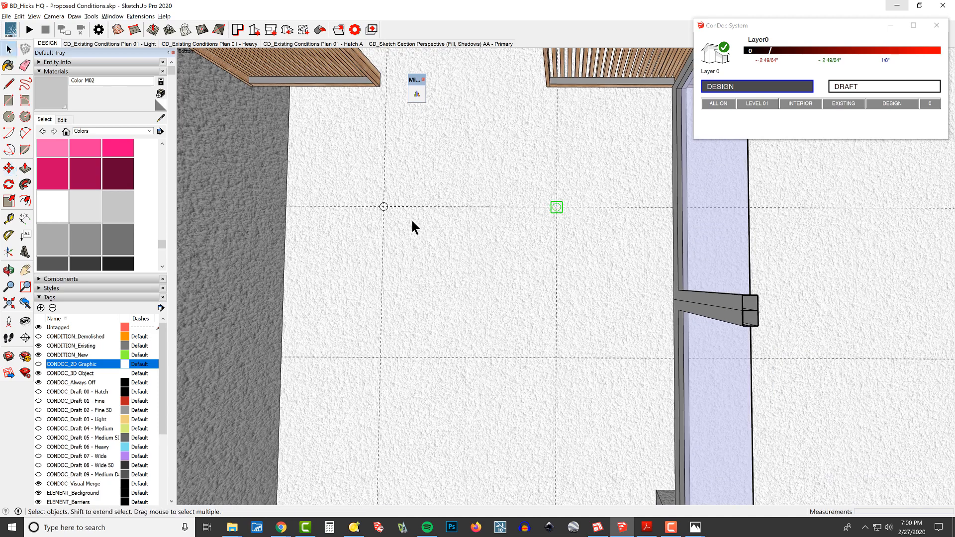
pyautogui.keyDown('shift'); pyautogui.click(383, 208); pyautogui.keyUp('shift')
pyautogui.press('m')
pyautogui.click(459, 205)
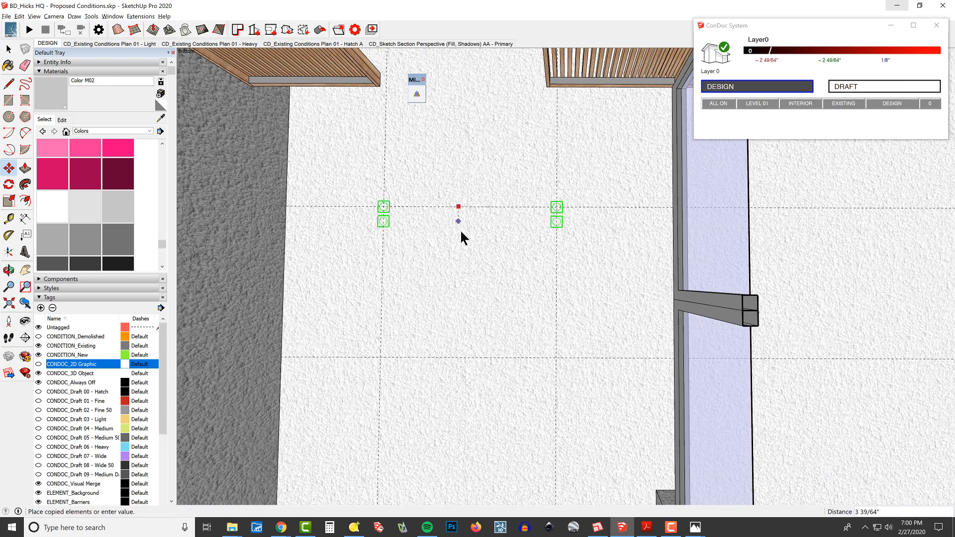
pyautogui.scroll(-3, 467, 208)
pyautogui.scroll(2, 484, 228)
pyautogui.click(497, 279)
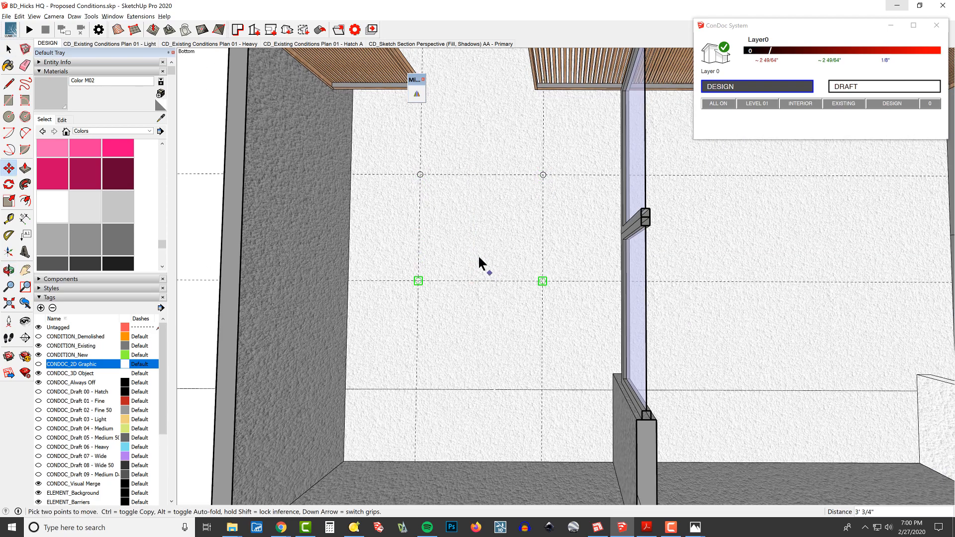
pyautogui.write('2x')
pyautogui.press('Return')
pyautogui.scroll(-2, 479, 257)
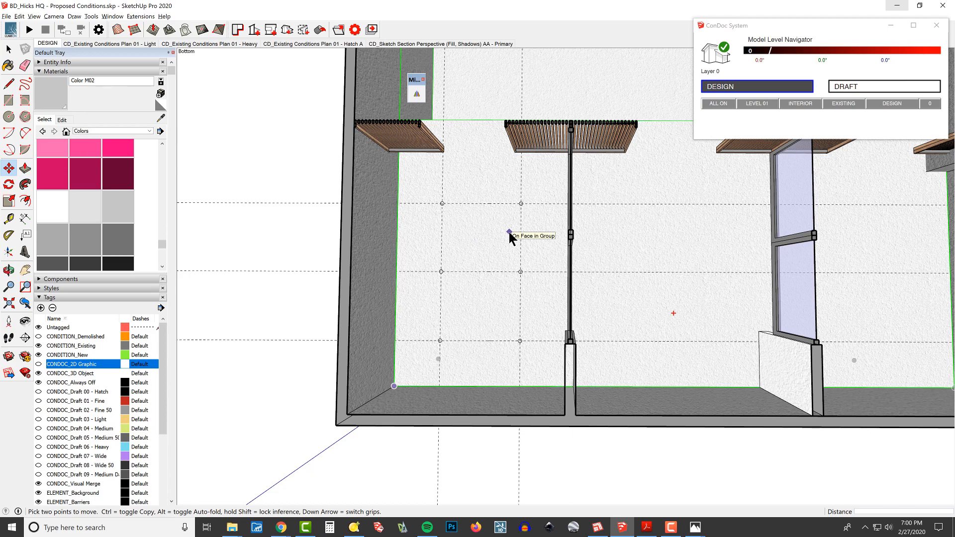
pyautogui.press('space')
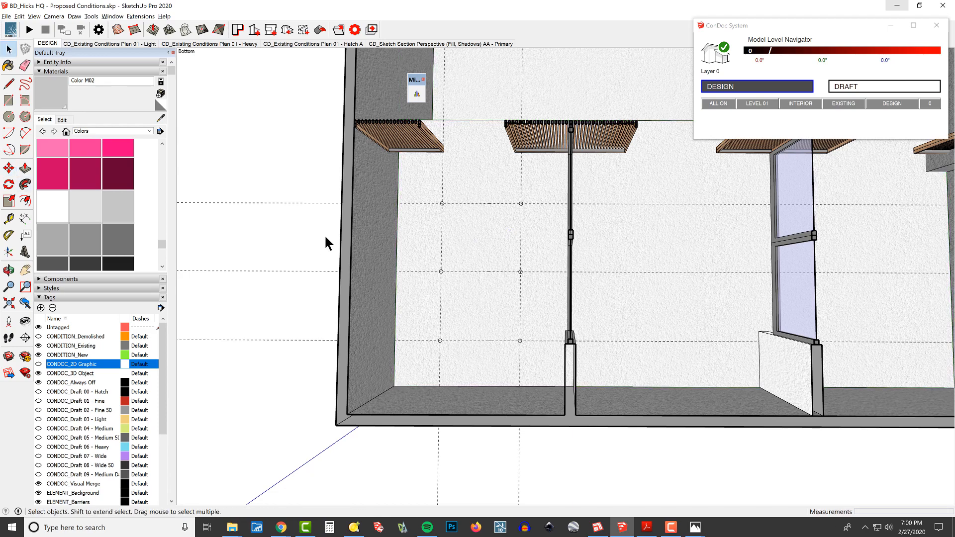
pyautogui.scroll(3, 522, 204)
pyautogui.scroll(-3, 502, 204)
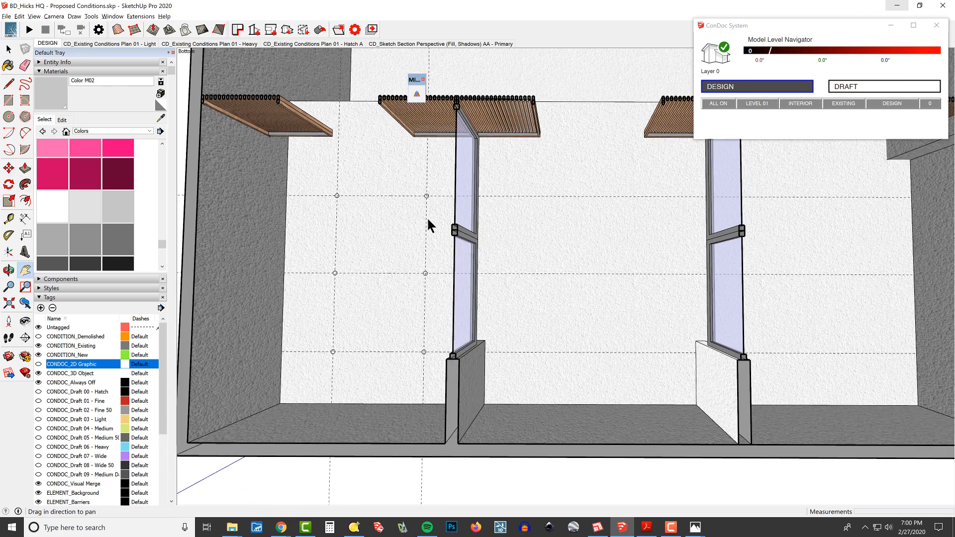
pyautogui.press('t')
pyautogui.scroll(4, 503, 255)
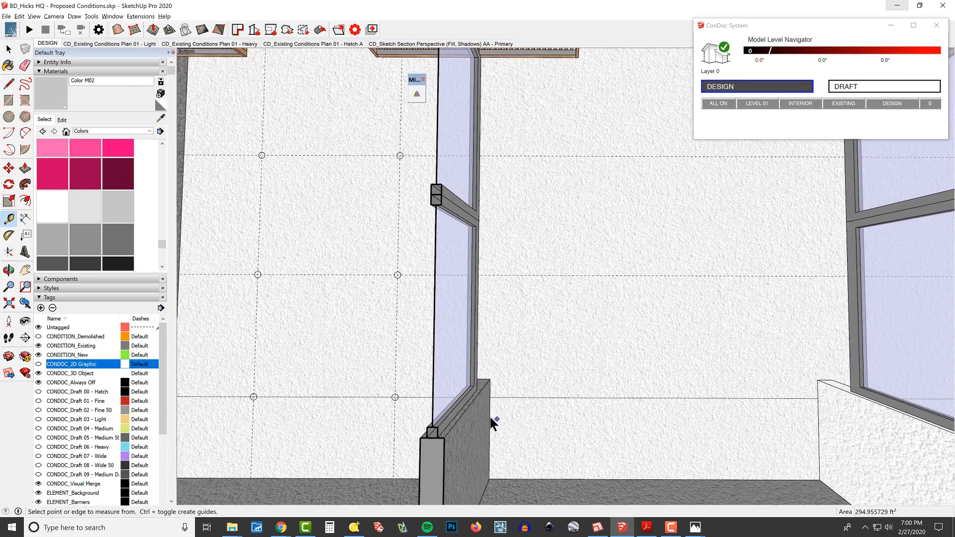
pyautogui.scroll(-4, 638, 366)
pyautogui.press('h')
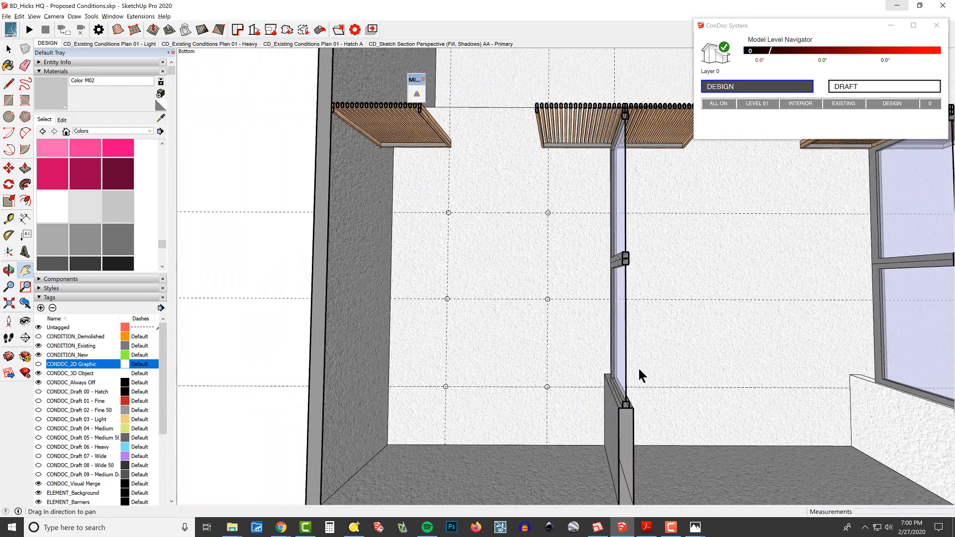
pyautogui.moveTo(637, 367); pyautogui.dragTo(532, 327)
pyautogui.scroll(3, 518, 314)
pyautogui.press('t')
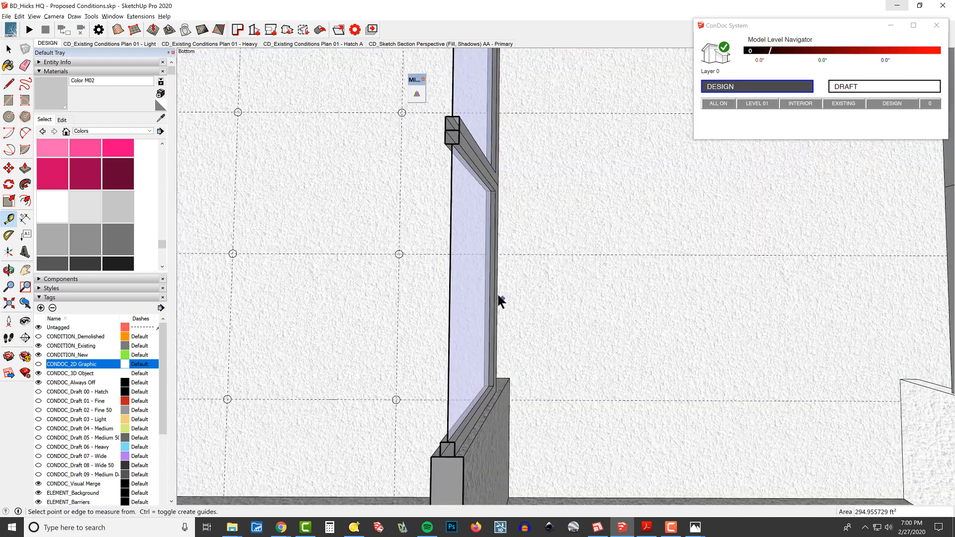
pyautogui.click(498, 295)
pyautogui.scroll(-3, 500, 294)
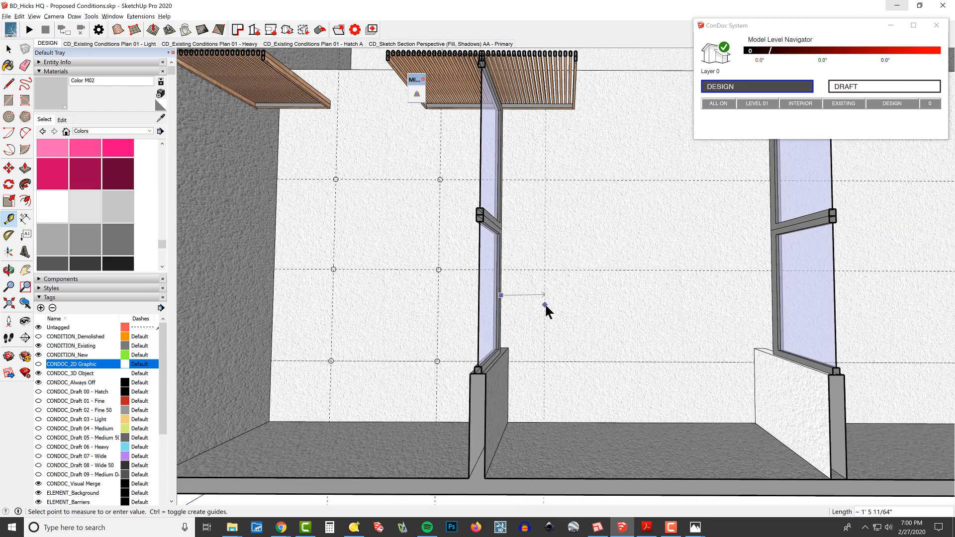
pyautogui.press('Escape')
# - Place a lengthwise guide line 24" into the middle office from the half wall it shares with the first office
pyautogui.scroll(3, 519, 310)
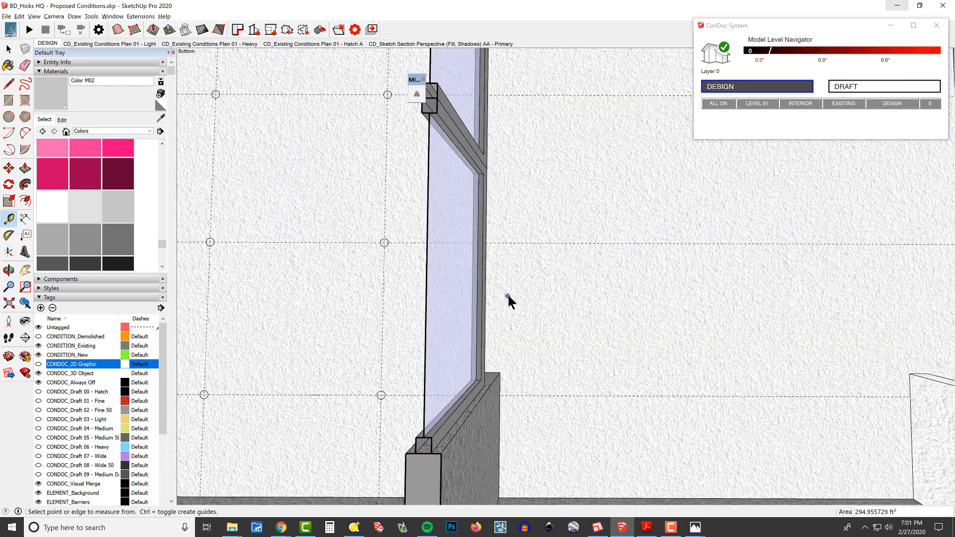
pyautogui.scroll(-3, 523, 288)
pyautogui.click(510, 386)
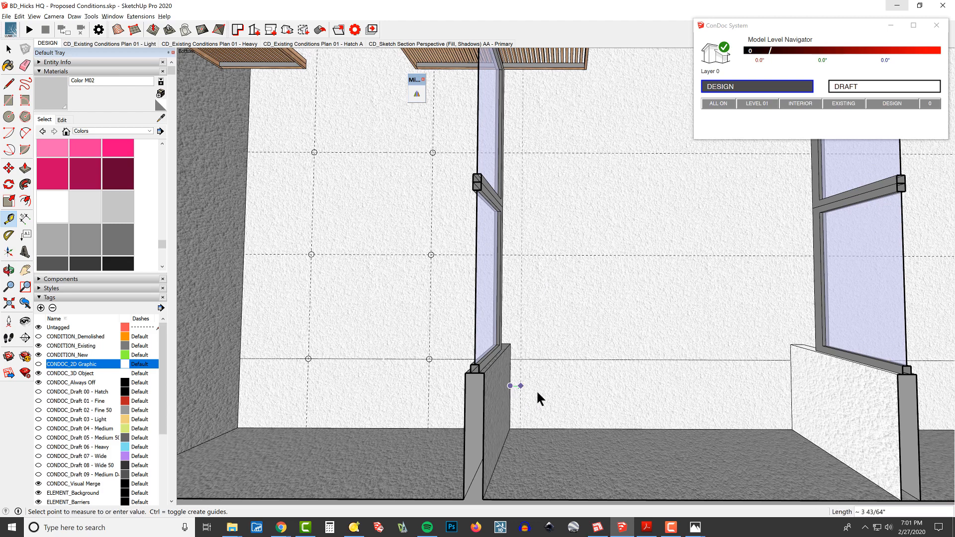
pyautogui.write('24')
pyautogui.press('Return')
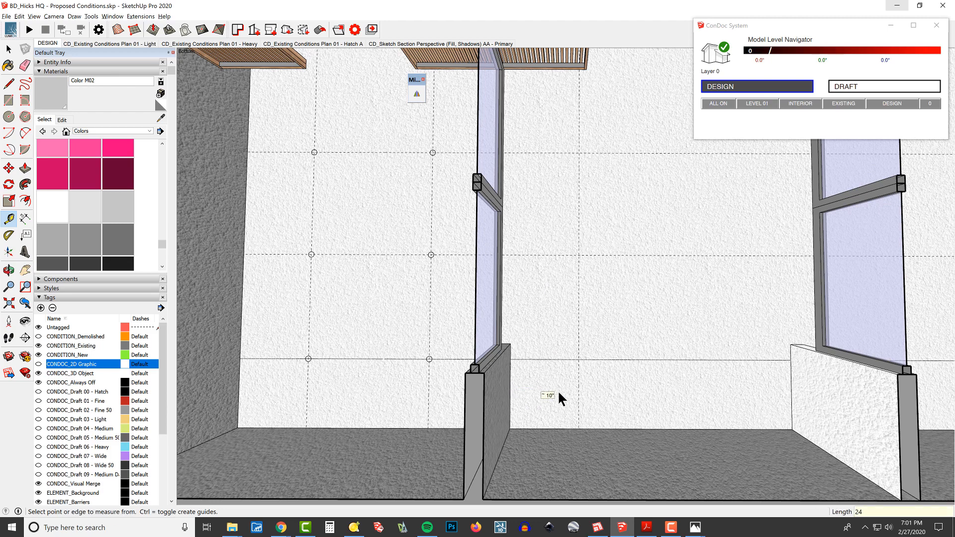
# - Place a matching lengthwise guide line inward from the middle office's opposite half wall
pyautogui.scroll(-4, 558, 390)
pyautogui.keyDown('shift'); pyautogui.moveTo(557, 390); pyautogui.dragTo(595, 200, button='middle'); pyautogui.keyUp('shift')
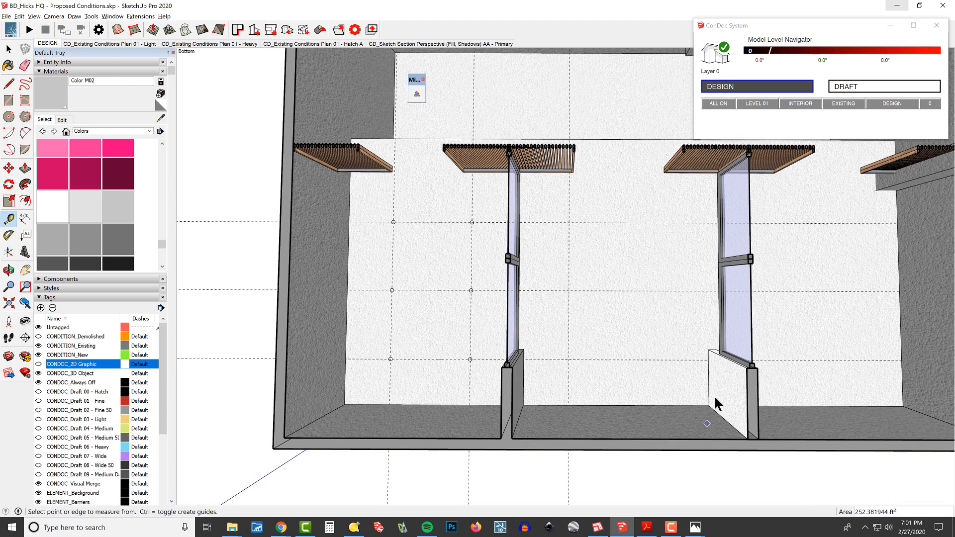
pyautogui.click(709, 380)
pyautogui.click(676, 363)
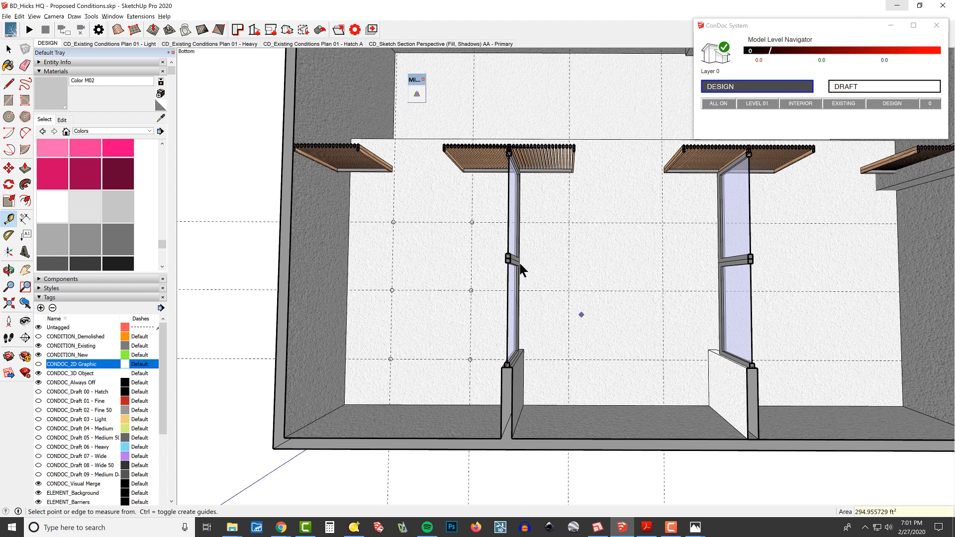
# - Group the six downlights in the first office
pyautogui.press('space')
pyautogui.scroll(3, 510, 251)
pyautogui.moveTo(432, 191); pyautogui.dragTo(473, 441)
pyautogui.scroll(-2, 473, 404)
pyautogui.keyDown('shift'); pyautogui.moveTo(336, 219); pyautogui.dragTo(415, 438); pyautogui.keyUp('shift')
pyautogui.press('g')
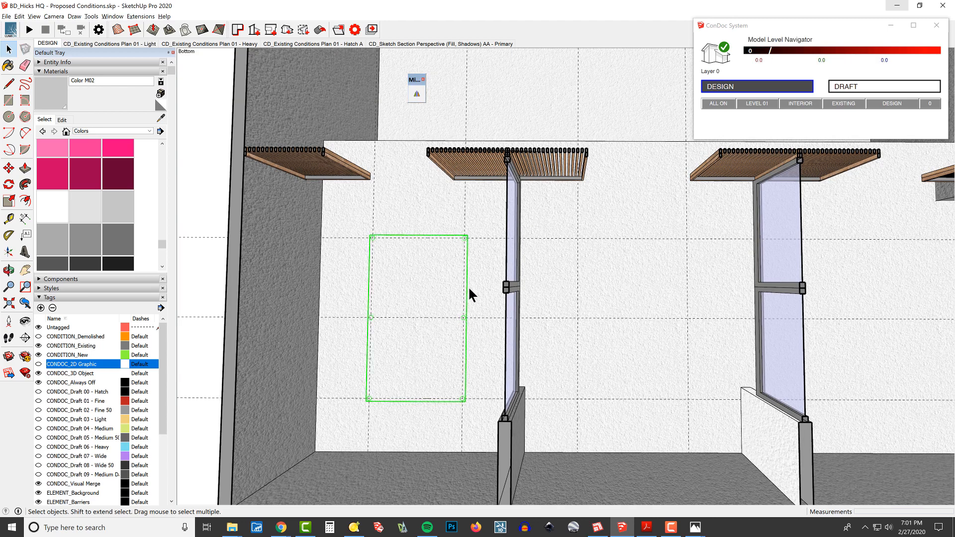
# - Inside the downlight group, copy the three lights nearest the partition onto the middle office's two lengthwise guide lines
pyautogui.click(463, 238)
pyautogui.moveTo(449, 223); pyautogui.dragTo(485, 446)
pyautogui.scroll(2, 462, 343)
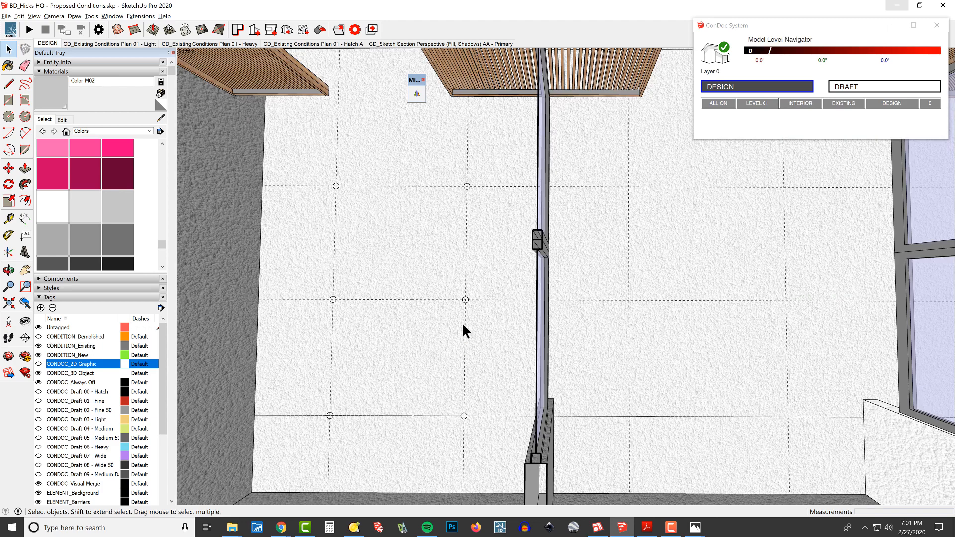
pyautogui.doubleClick(467, 300)
pyautogui.moveTo(428, 175); pyautogui.dragTo(530, 455)
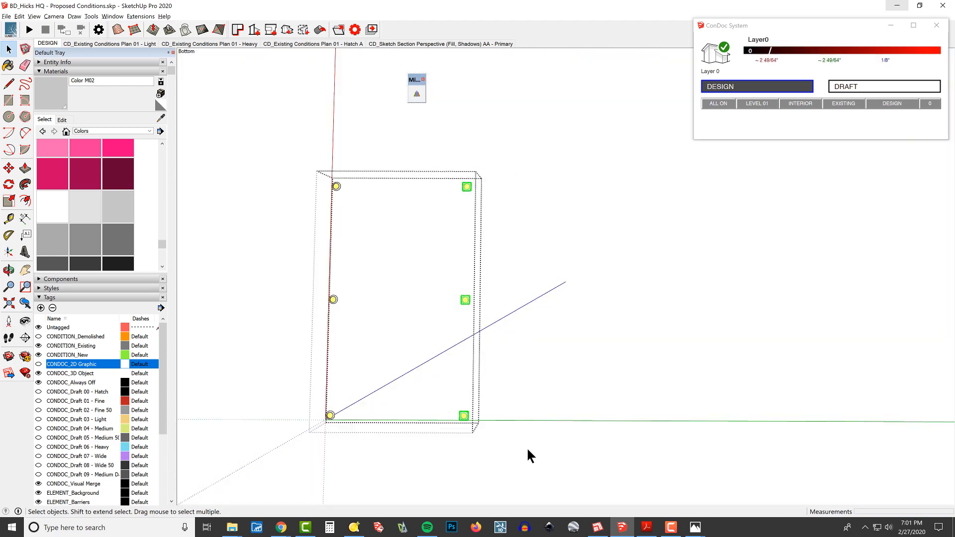
pyautogui.click(541, 440)
pyautogui.press('m')
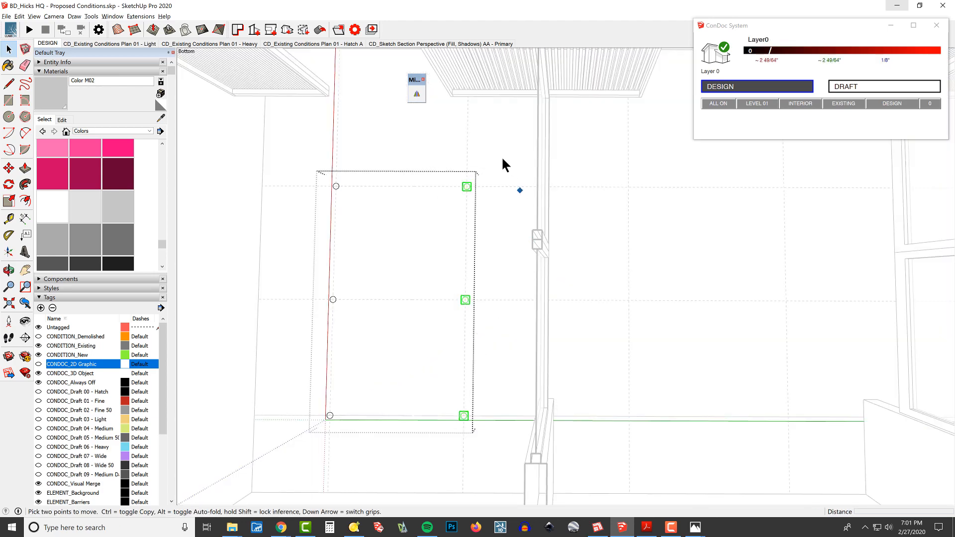
pyautogui.press('ctrl')
pyautogui.click(467, 133)
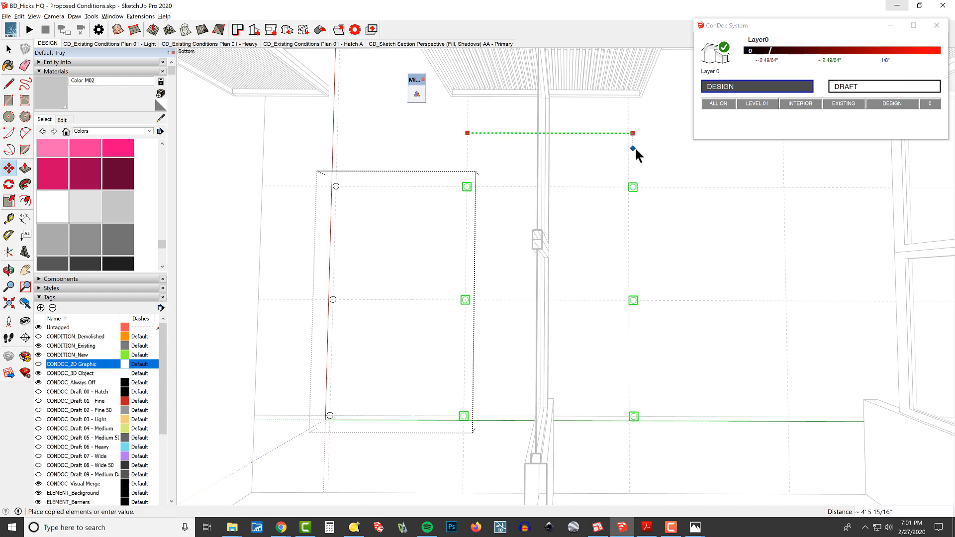
pyautogui.click(628, 144)
pyautogui.keyDown('shift'); pyautogui.moveTo(646, 144); pyautogui.dragTo(458, 174, button='middle'); pyautogui.keyUp('shift')
# - Place a lengthwise guide line 24" into the third office from the half wall it shares with the middle office
pyautogui.keyDown('shift'); pyautogui.moveTo(595, 185); pyautogui.dragTo(603, 242, button='middle'); pyautogui.keyUp('shift')
pyautogui.press('t')
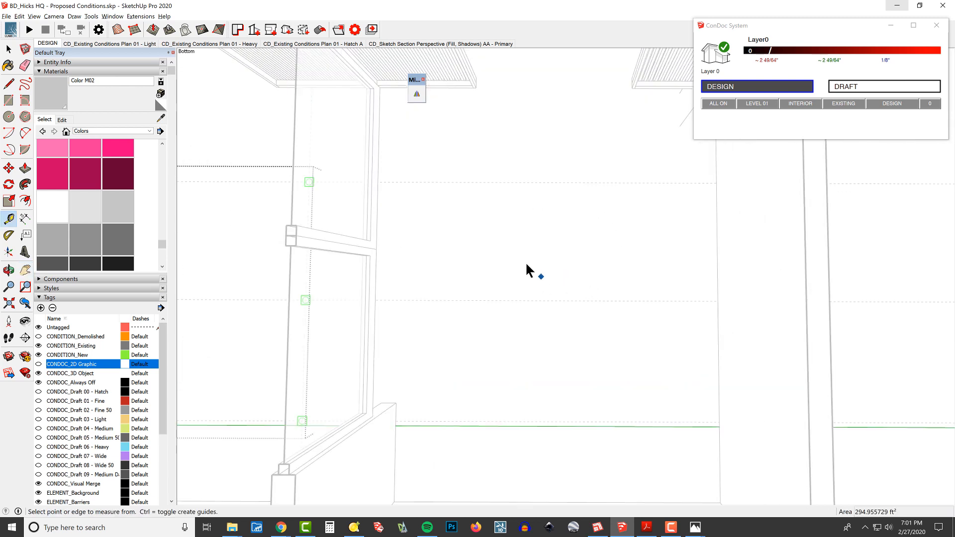
pyautogui.scroll(-1, 522, 293)
pyautogui.keyDown('shift'); pyautogui.moveTo(482, 402); pyautogui.dragTo(500, 345, button='middle'); pyautogui.keyUp('shift')
pyautogui.click(436, 373)
pyautogui.click(473, 378)
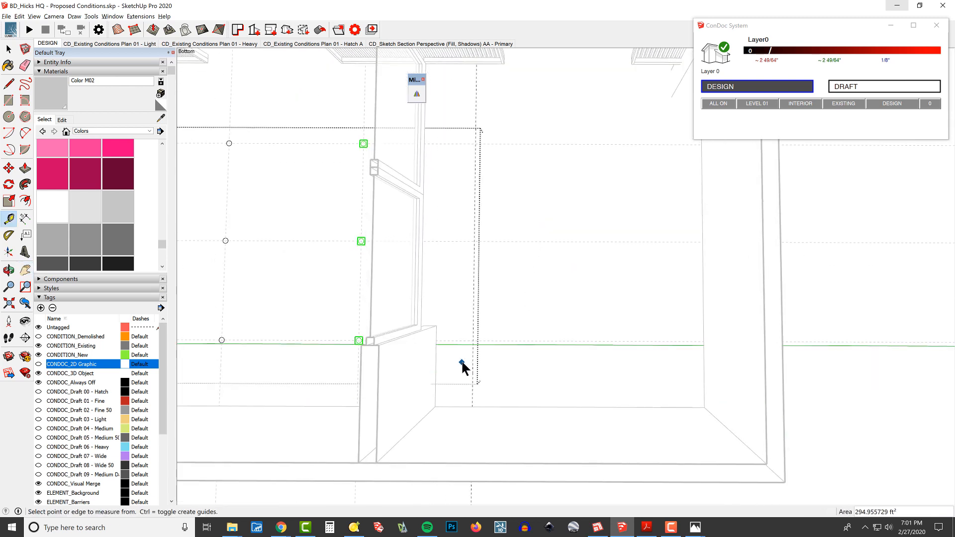
pyautogui.write('24')
pyautogui.press('Return')
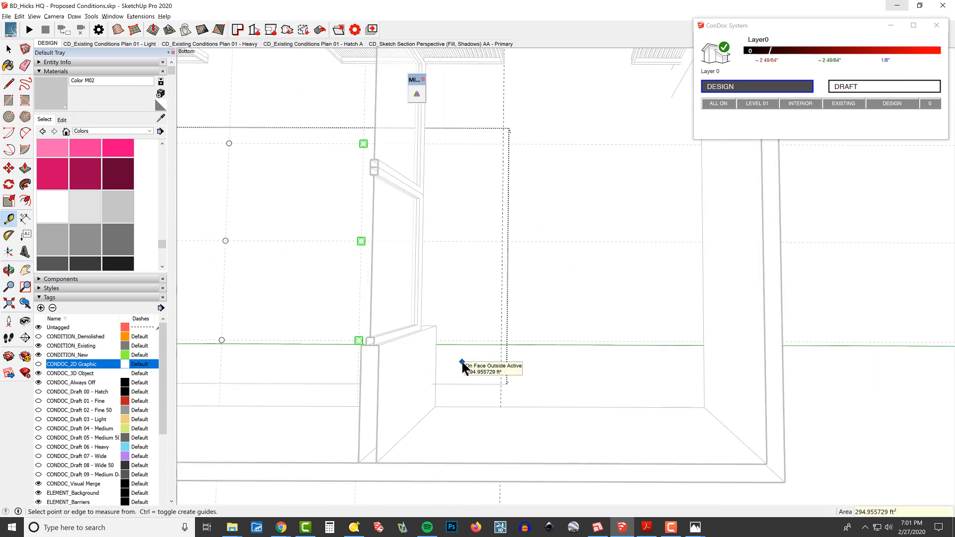
# - Place a lengthwise guide line 24" inward from the third office's outer end wall
pyautogui.click(703, 359)
pyautogui.click(680, 359)
pyautogui.write('24')
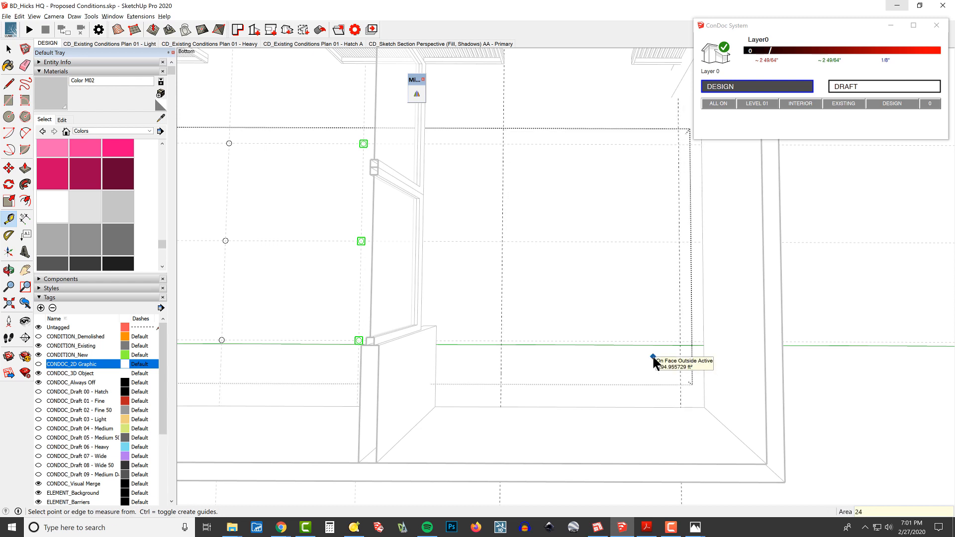
pyautogui.press('Return')
# - Copy the three selected downlights onto each of the third office's two lengthwise guide lines
pyautogui.keyDown('shift'); pyautogui.moveTo(310, 103); pyautogui.dragTo(363, 165, button='middle'); pyautogui.keyUp('shift')
pyautogui.scroll(1, 364, 170)
pyautogui.press('m')
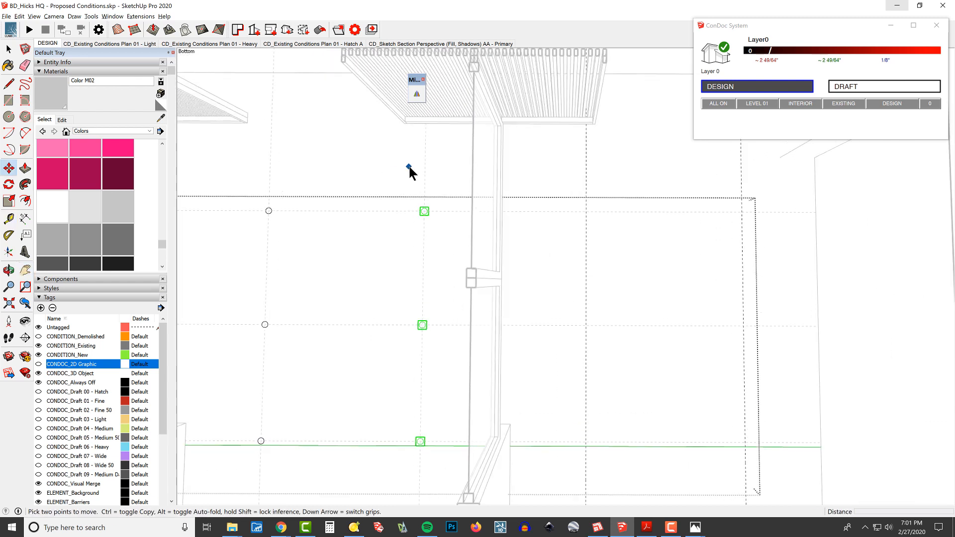
pyautogui.press('ctrl')
pyautogui.click(424, 170)
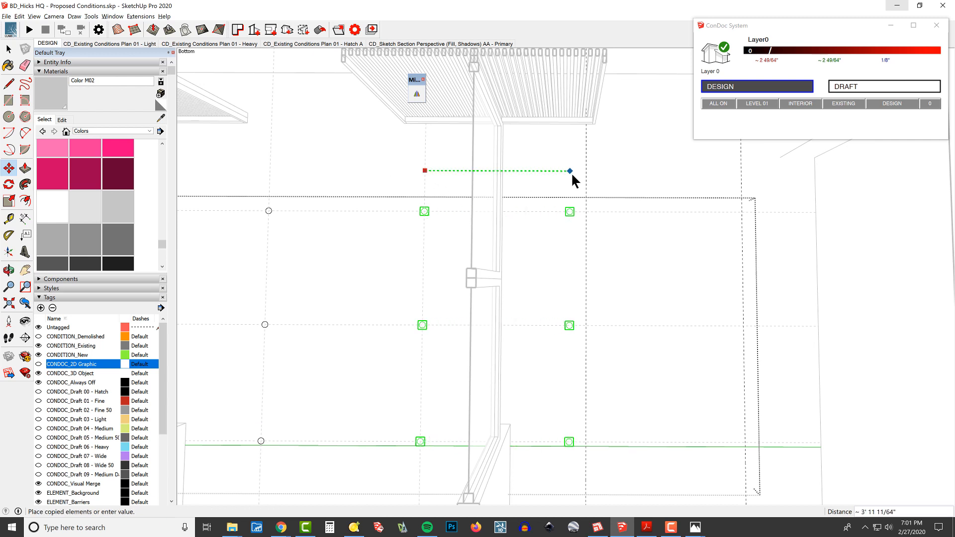
pyautogui.click(586, 171)
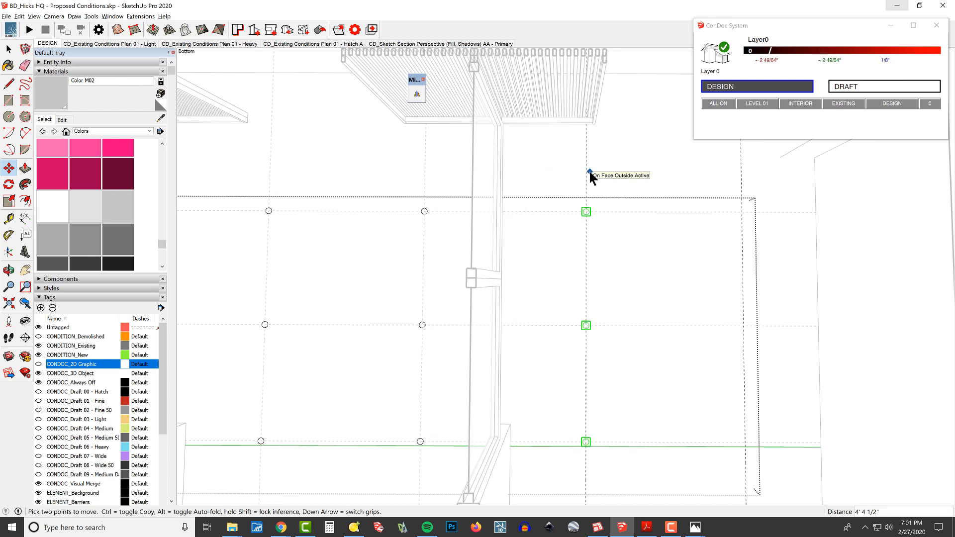
pyautogui.click(587, 155)
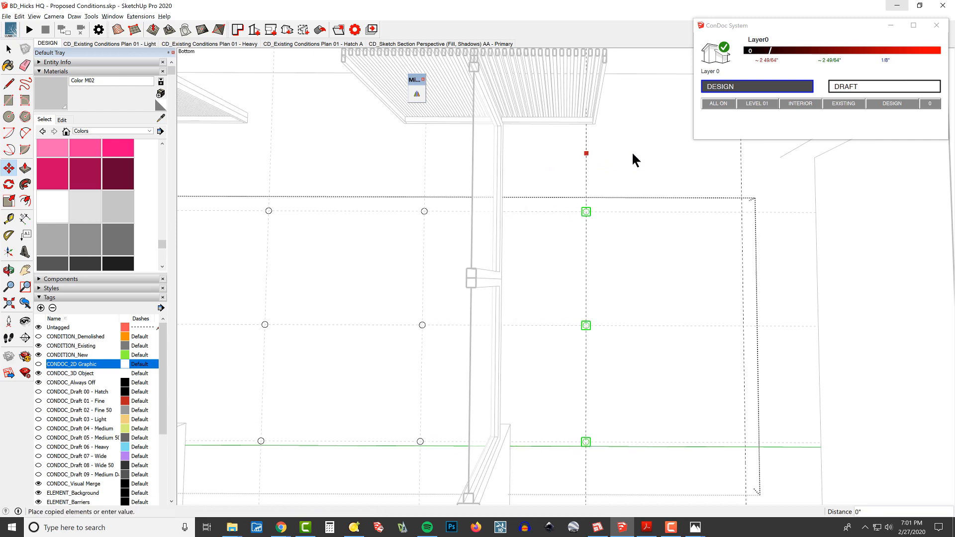
pyautogui.click(743, 167)
pyautogui.scroll(-3, 669, 201)
pyautogui.moveTo(669, 203); pyautogui.dragTo(703, 326, button='middle')
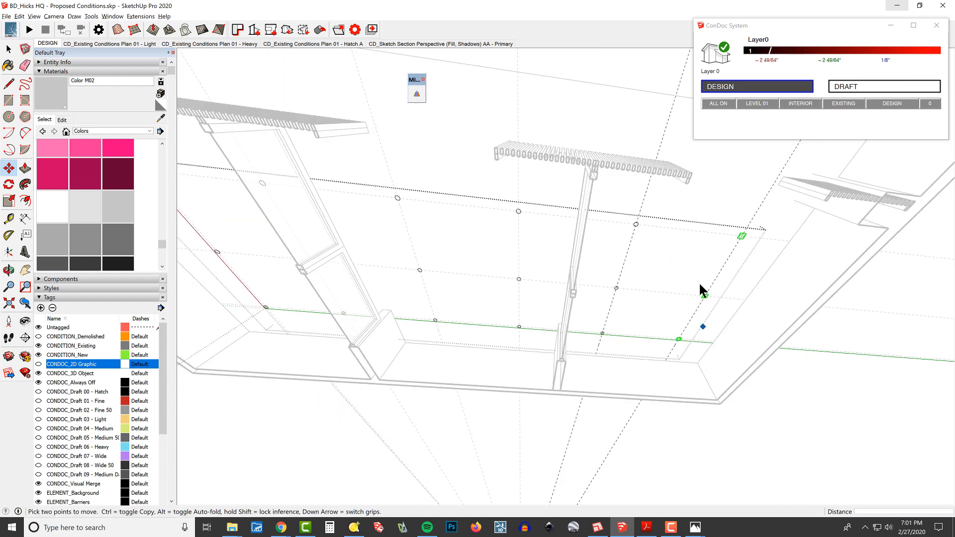
pyautogui.press('space')
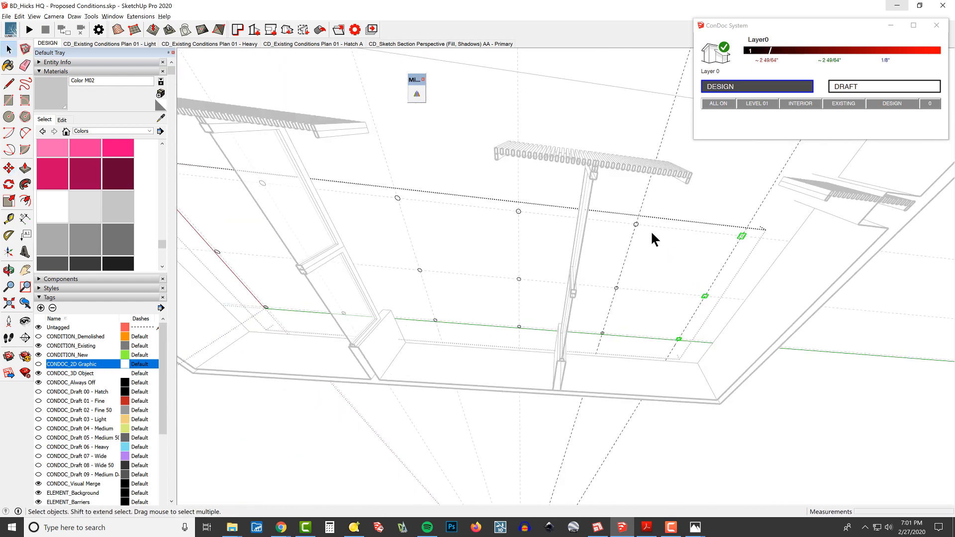
# - Move all the ceiling downlights together by about 1/64" relative to the ceiling surface and leave their group
pyautogui.scroll(6, 651, 231)
pyautogui.keyDown('shift'); pyautogui.moveTo(520, 266); pyautogui.dragTo(538, 191, button='middle'); pyautogui.keyUp('shift')
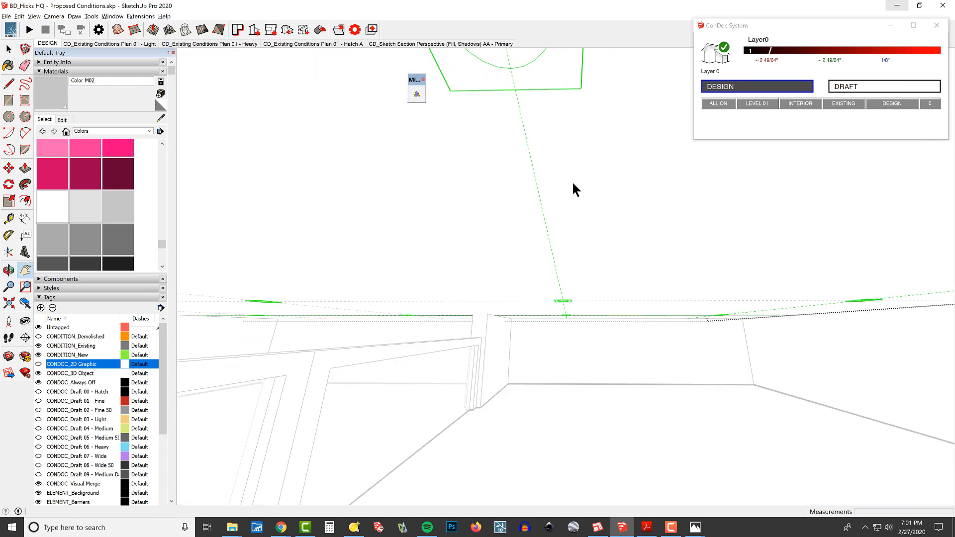
pyautogui.keyDown('shift'); pyautogui.moveTo(583, 190); pyautogui.dragTo(570, 315, button='middle'); pyautogui.keyUp('shift')
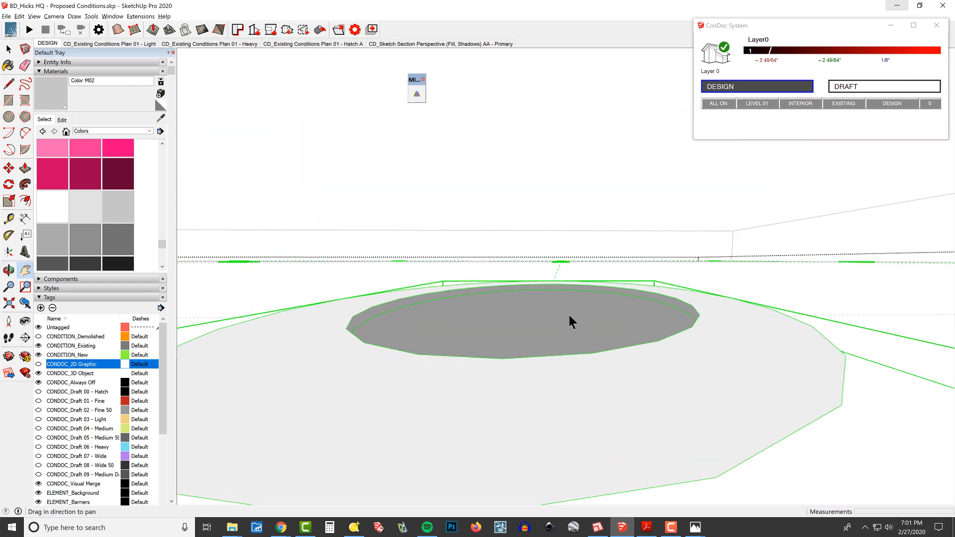
pyautogui.press('m')
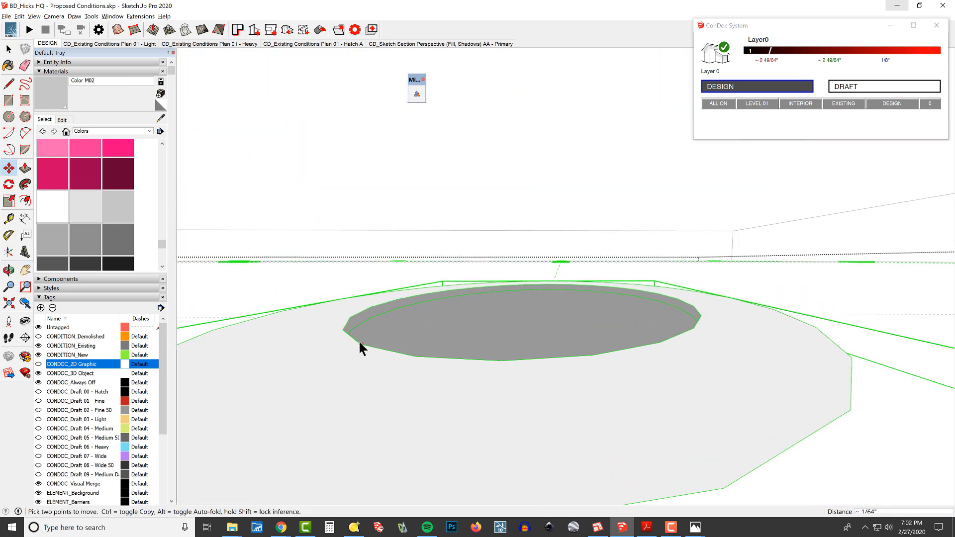
pyautogui.click(358, 339)
pyautogui.keyDown('shift'); pyautogui.moveTo(325, 416); pyautogui.dragTo(526, 140, button='middle'); pyautogui.keyUp('shift')
pyautogui.scroll(-3, 526, 140)
pyautogui.moveTo(572, 181); pyautogui.dragTo(613, 177, button='middle')
pyautogui.press('space')
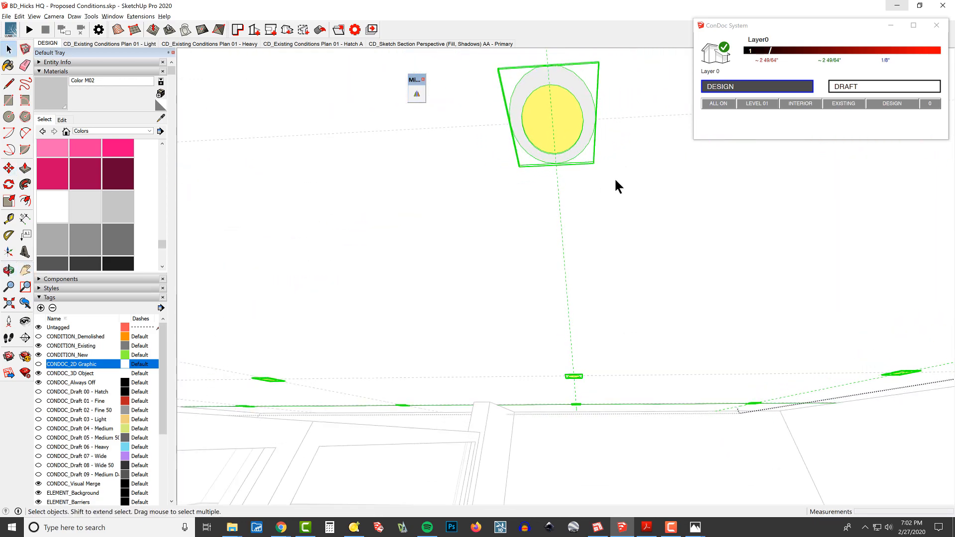
pyautogui.click(614, 179)
# - Examine the downlight layout and the ceiling edge above the slatted partitions from below and from inside the main room
pyautogui.scroll(-3, 588, 239)
pyautogui.scroll(-5, 619, 244)
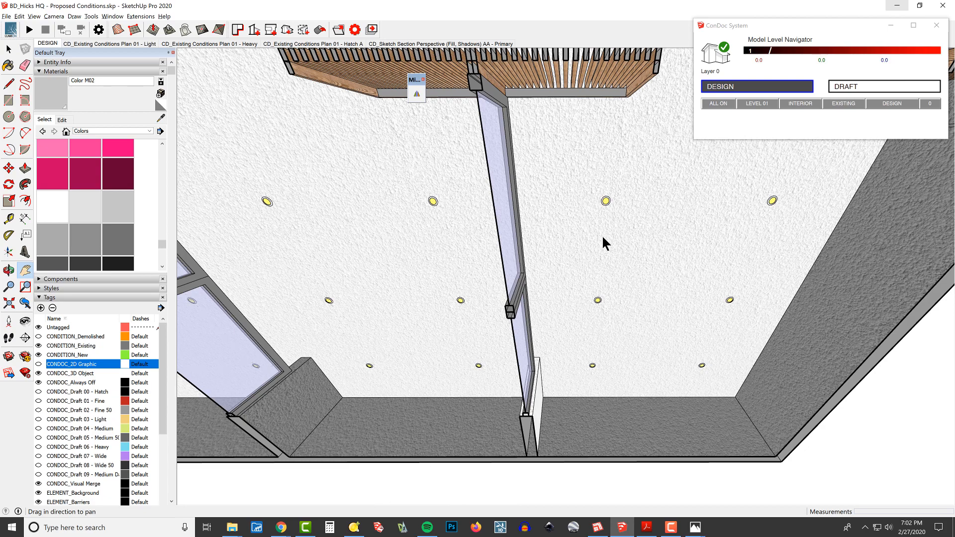
pyautogui.scroll(-3, 612, 248)
pyautogui.scroll(-3, 622, 253)
pyautogui.moveTo(600, 245); pyautogui.dragTo(581, 333, button='middle')
pyautogui.scroll(3, 567, 313)
pyautogui.scroll(3, 482, 348)
pyautogui.scroll(-3, 581, 333)
pyautogui.keyDown('shift'); pyautogui.moveTo(581, 333); pyautogui.dragTo(506, 257, button='middle'); pyautogui.keyUp('shift')
pyautogui.scroll(-4, 639, 305)
pyautogui.scroll(4, 508, 255)
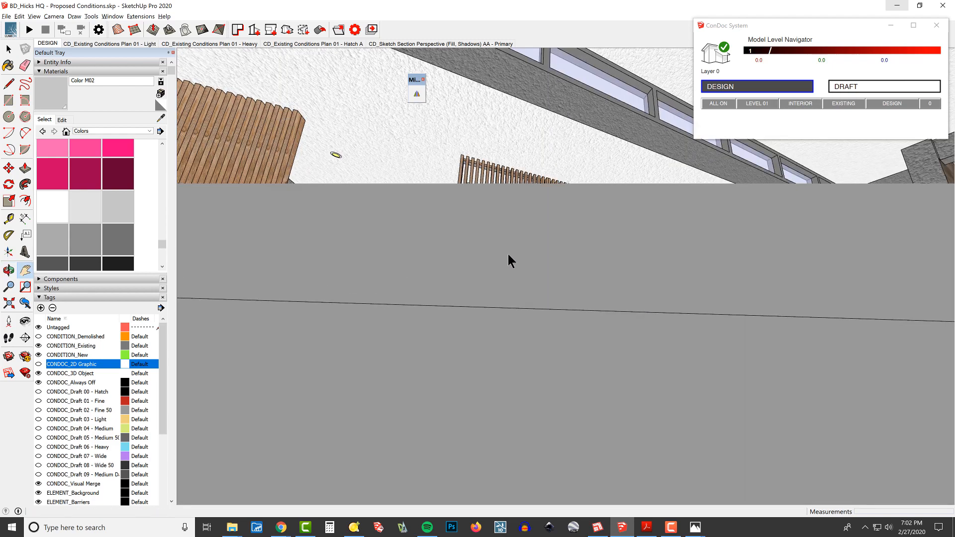
pyautogui.moveTo(530, 177); pyautogui.dragTo(641, 253, button='middle')
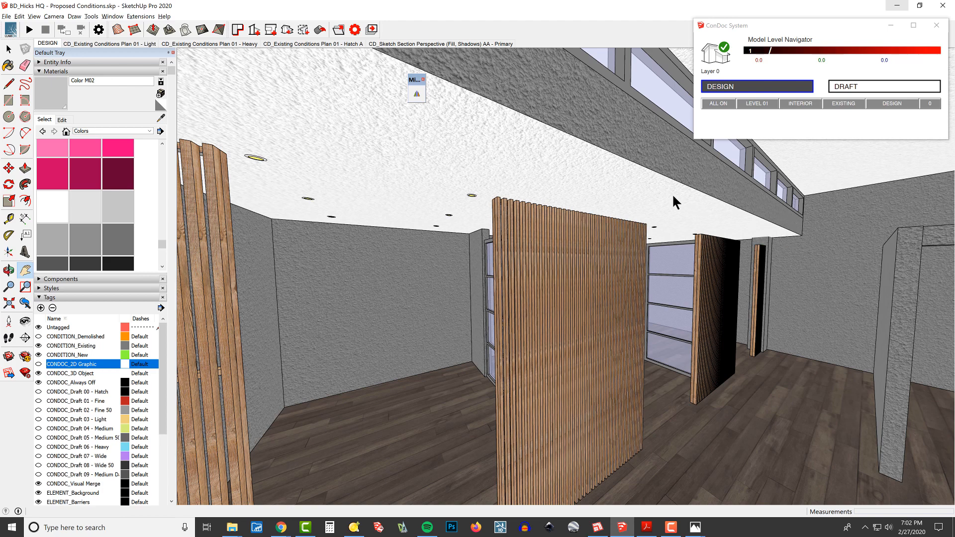
pyautogui.moveTo(782, 218); pyautogui.dragTo(550, 135, button='middle')
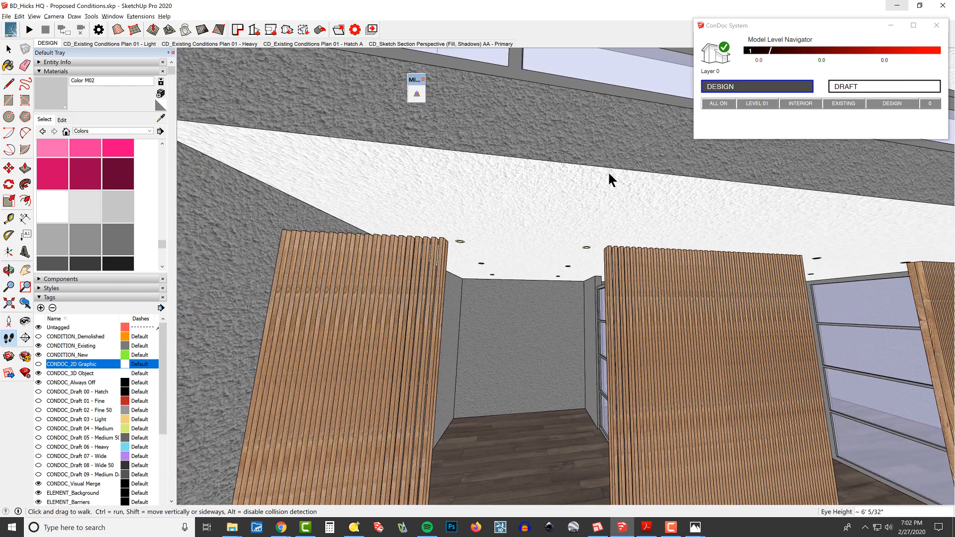
pyautogui.moveTo(610, 173); pyautogui.dragTo(784, 225, button='middle')
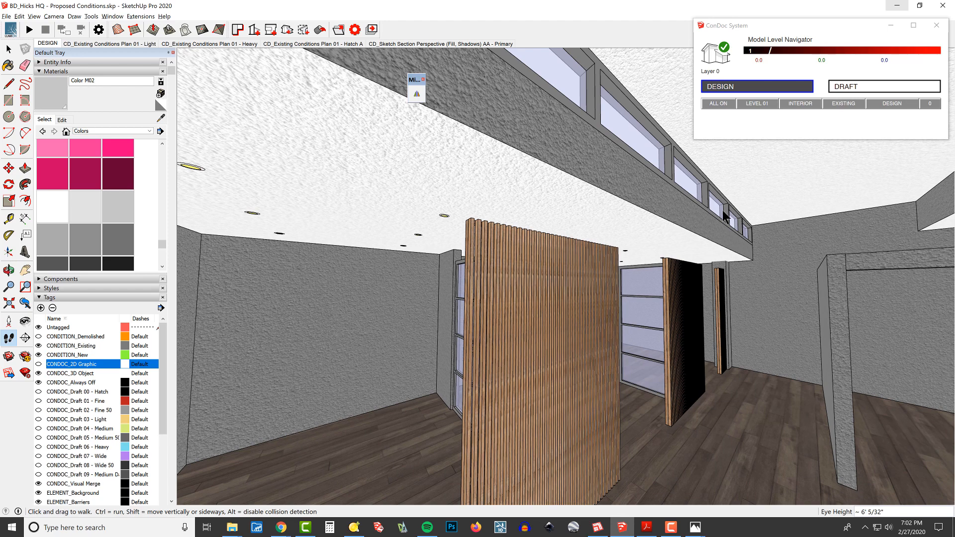
# - Open the new walls group and draw a 4" by 4" rectangle under the end corner of the dropped ceiling edge
pyautogui.press('space')
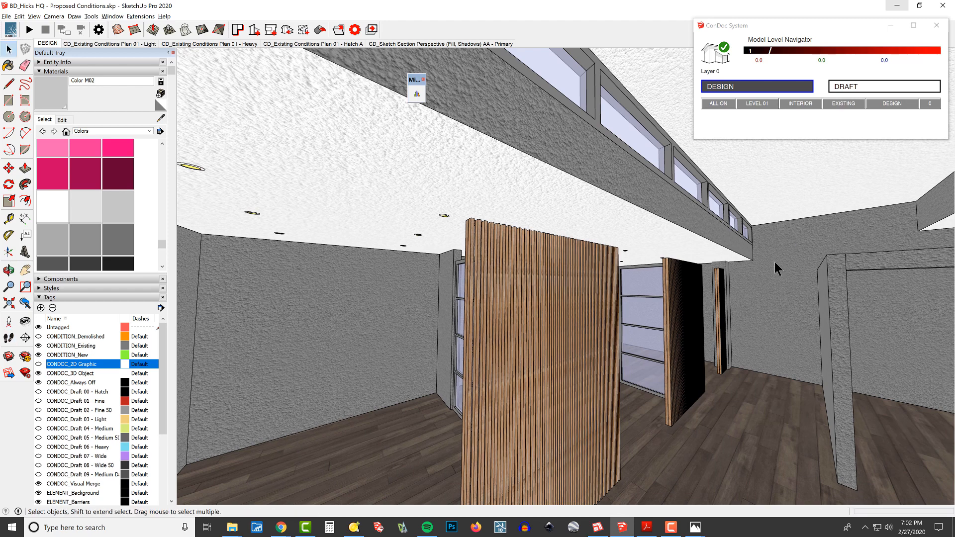
pyautogui.scroll(4, 774, 266)
pyautogui.doubleClick(683, 239)
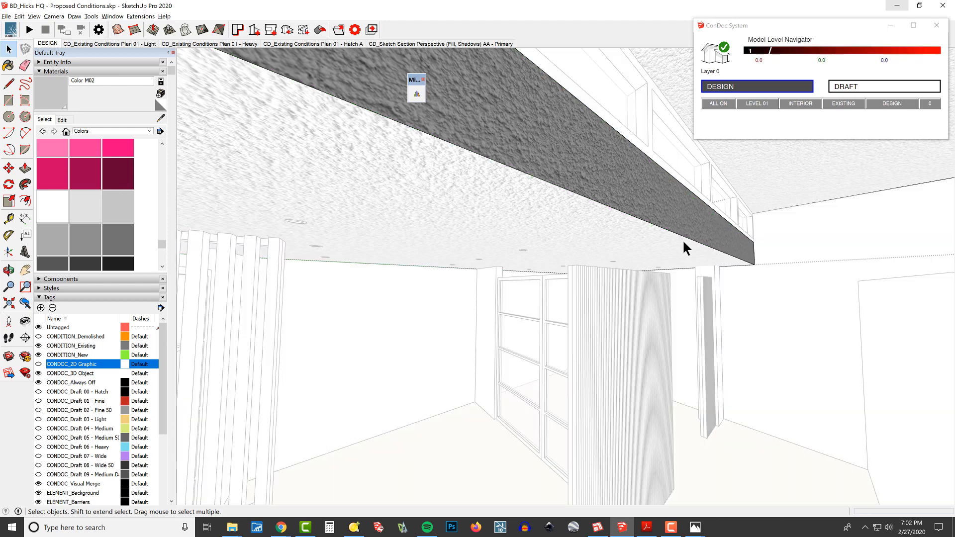
pyautogui.click(684, 237)
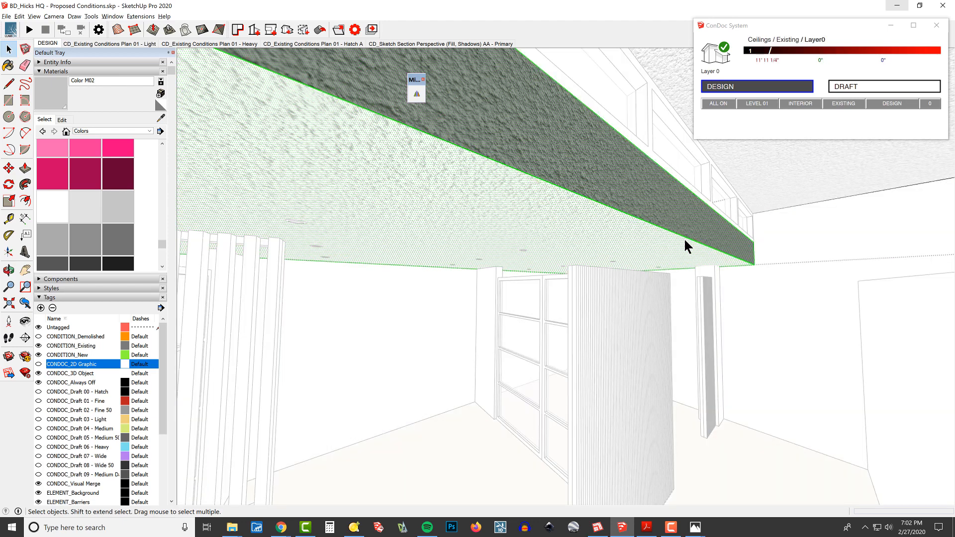
pyautogui.click(485, 276)
pyautogui.doubleClick(485, 276)
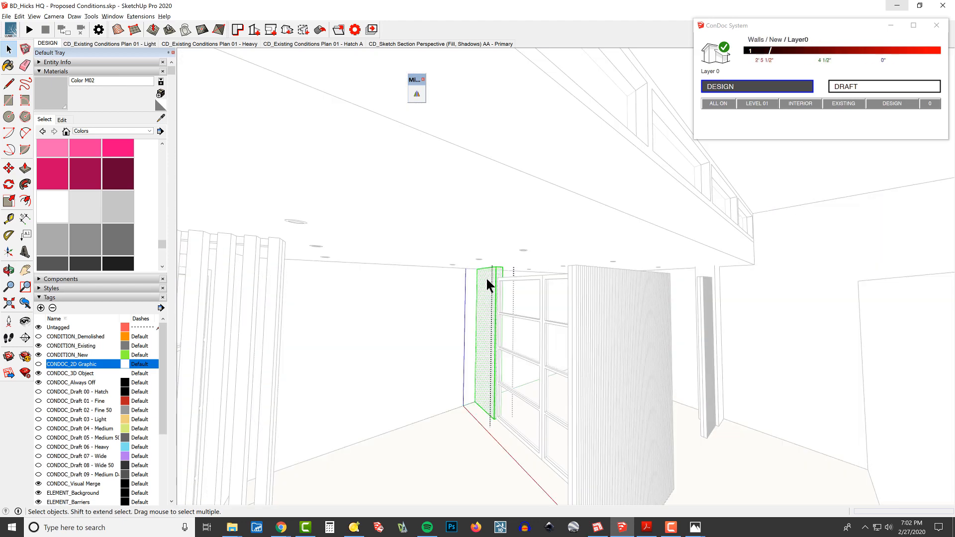
pyautogui.press('r')
pyautogui.scroll(3, 703, 272)
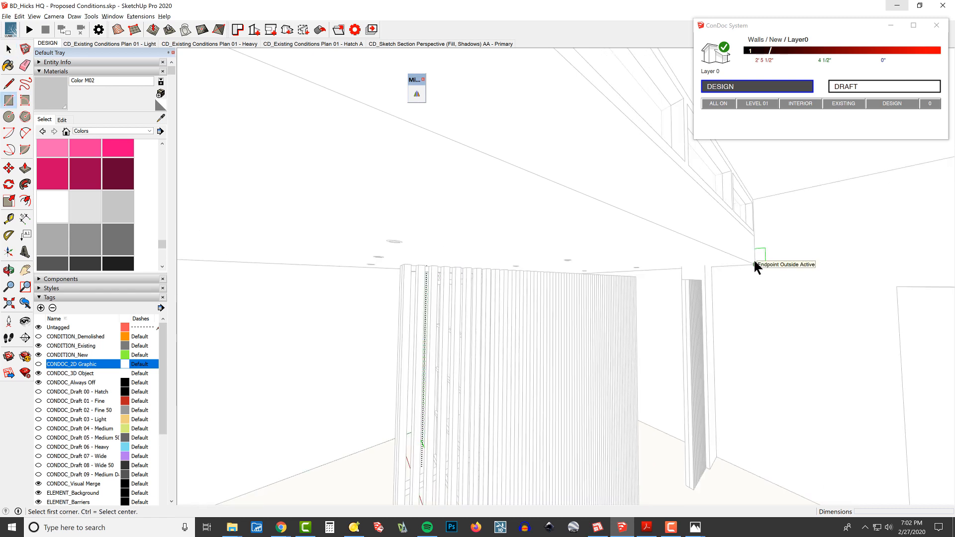
pyautogui.click(755, 264)
pyautogui.click(735, 303)
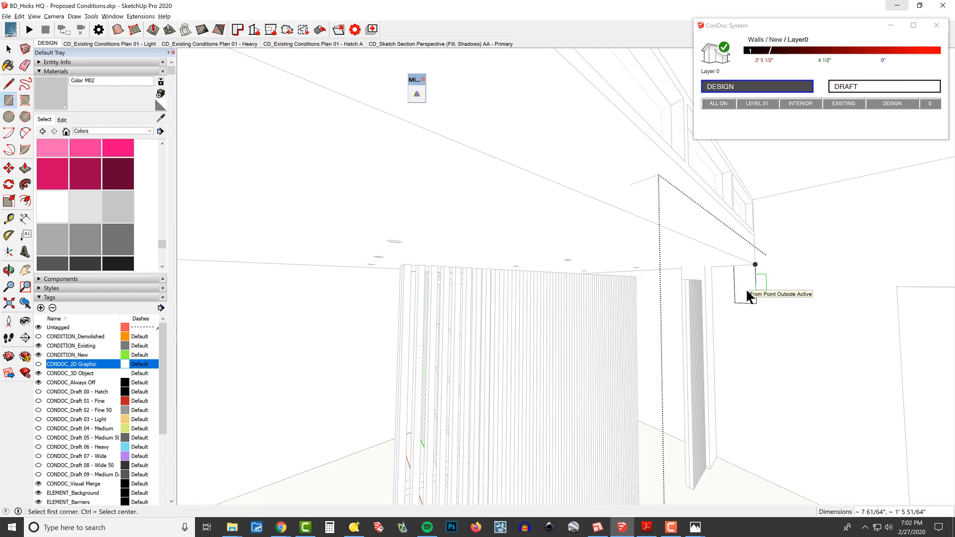
pyautogui.write('4,4')
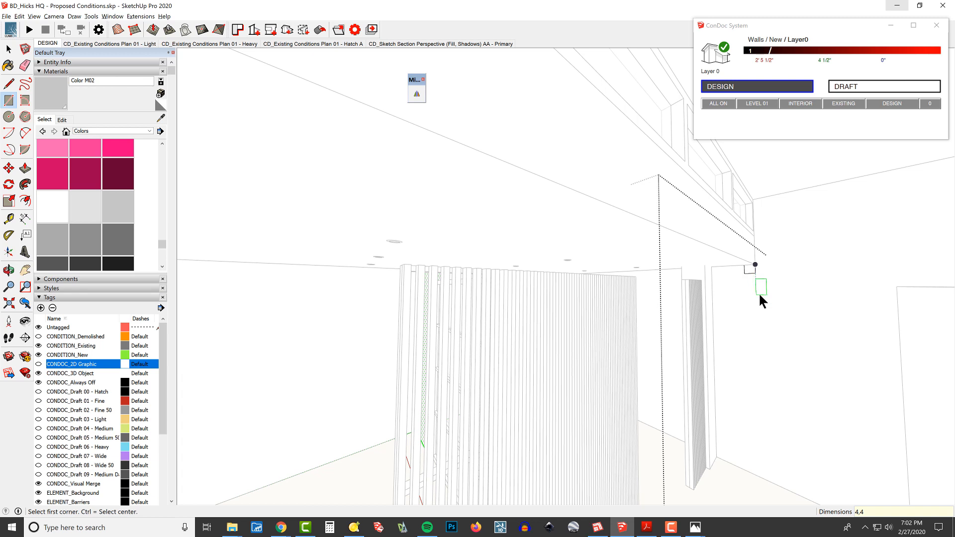
# - Extrude the 4" square about 24' 8 1/2" along the full length of the dropped ceiling edge to form a beam
pyautogui.write('p')
pyautogui.click(747, 266)
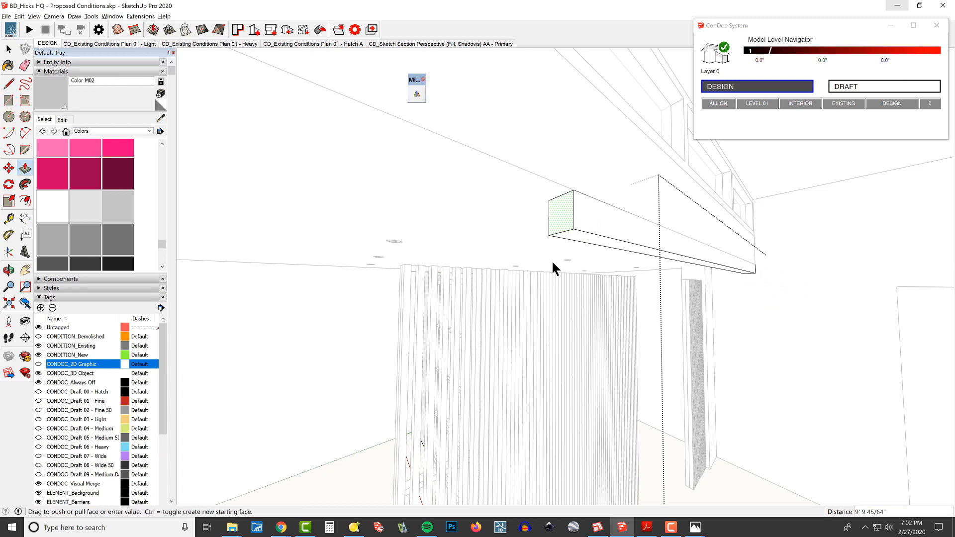
pyautogui.moveTo(672, 258); pyautogui.dragTo(492, 323, button='middle')
# - Measure the vertical clearance between the office floor and the overhead edge, and look along the new beam
pyautogui.press('t')
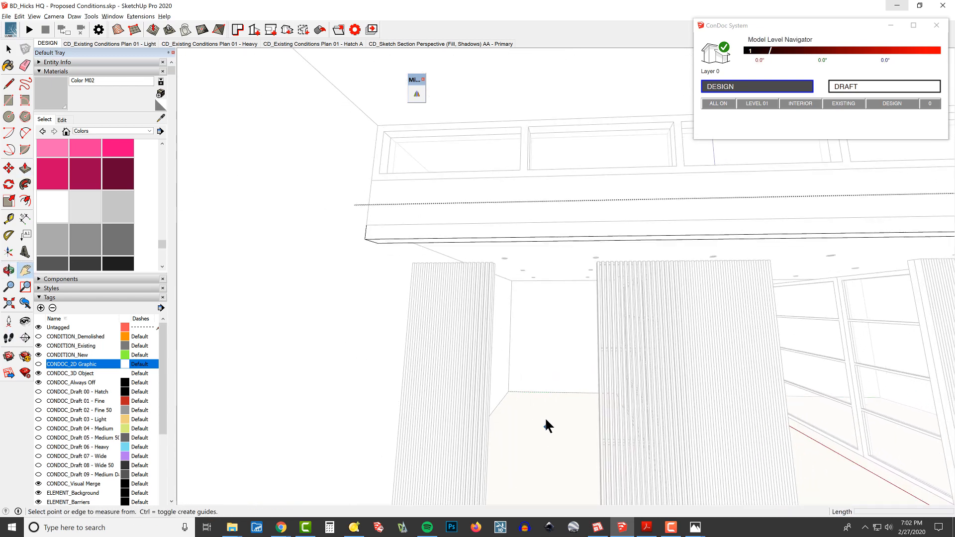
pyautogui.click(543, 413)
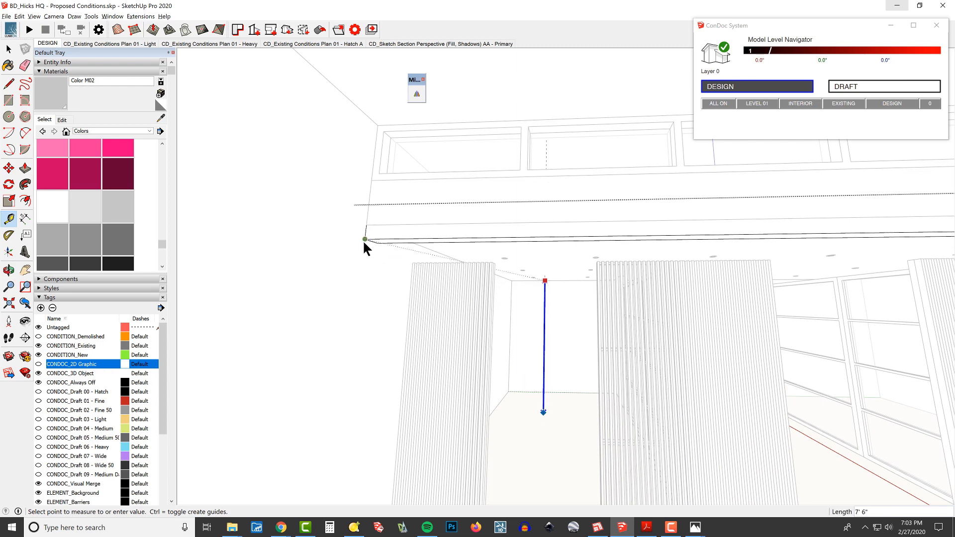
pyautogui.moveTo(524, 243); pyautogui.dragTo(667, 271)
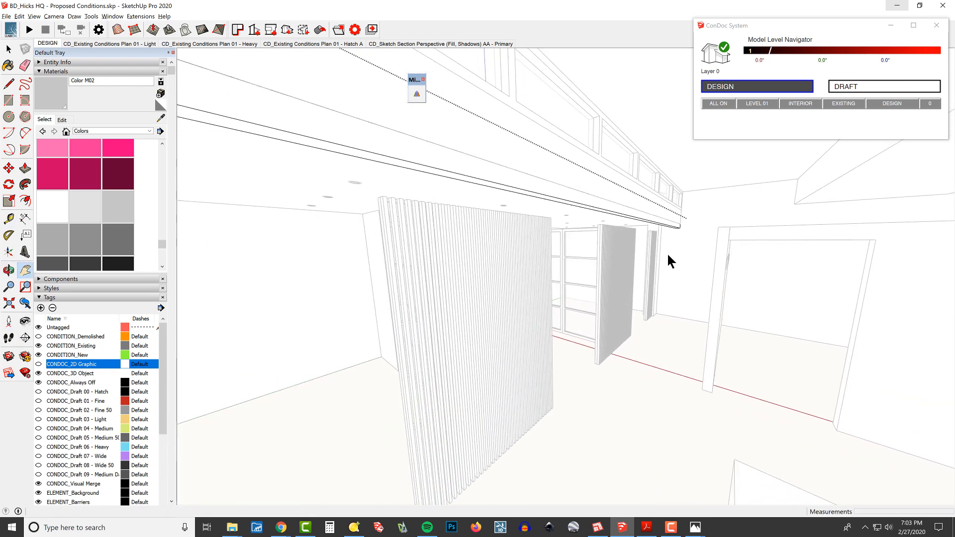
pyautogui.press('o')
pyautogui.moveTo(692, 229); pyautogui.dragTo(602, 190)
# - Sample the gray textured finish from the existing fascia and paint the new beam's exposed faces with it
pyautogui.press('space')
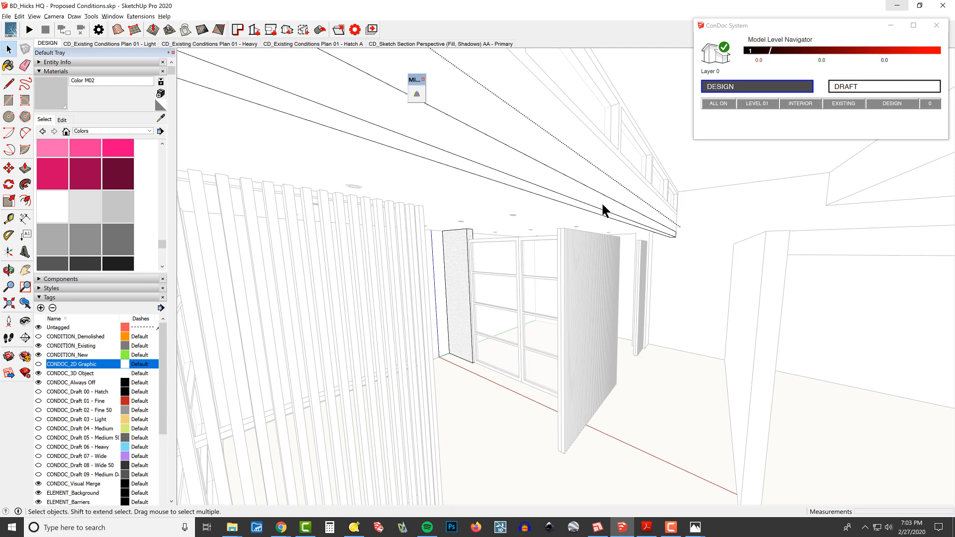
pyautogui.click(602, 205)
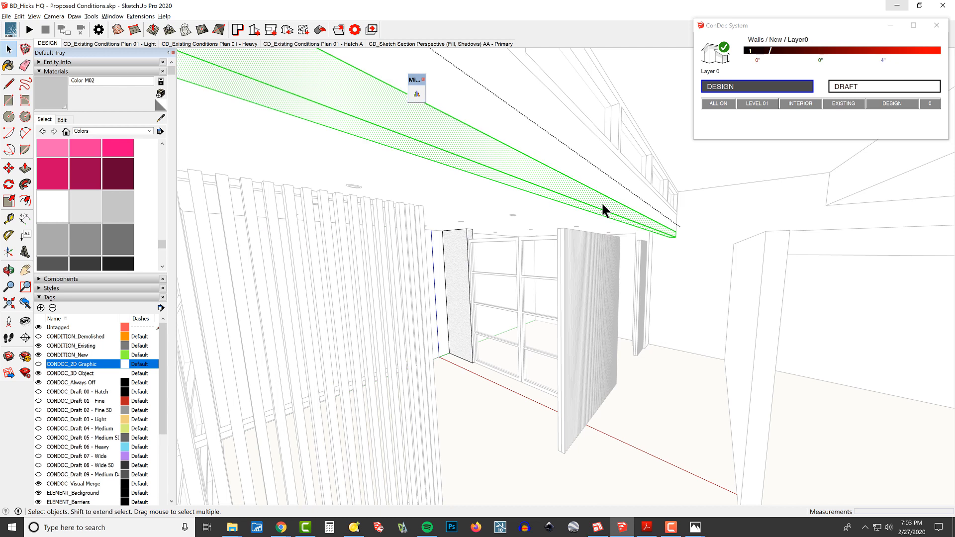
pyautogui.click(595, 201)
pyautogui.press('b')
pyautogui.keyDown('alt'); pyautogui.click(596, 179); pyautogui.keyUp('alt')
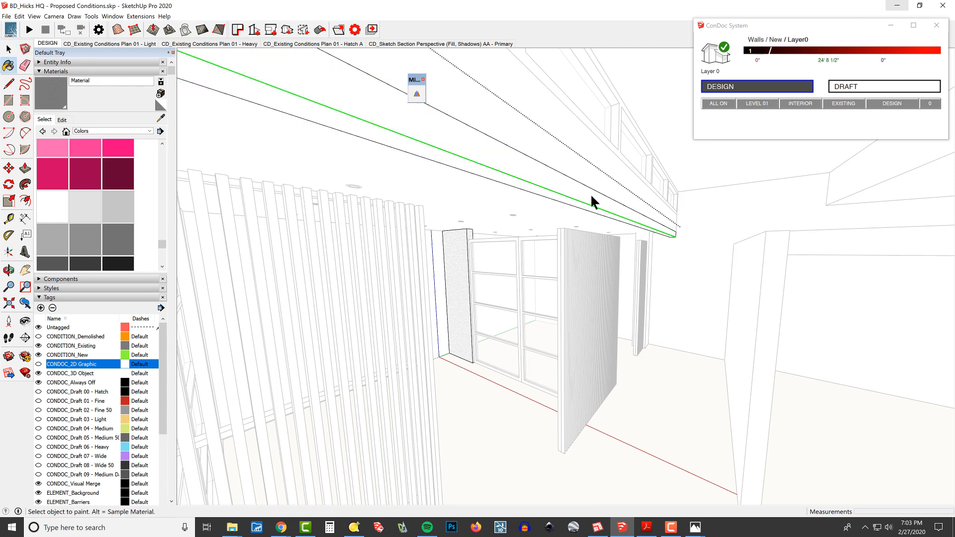
pyautogui.click(586, 199)
pyautogui.scroll(1, 569, 200)
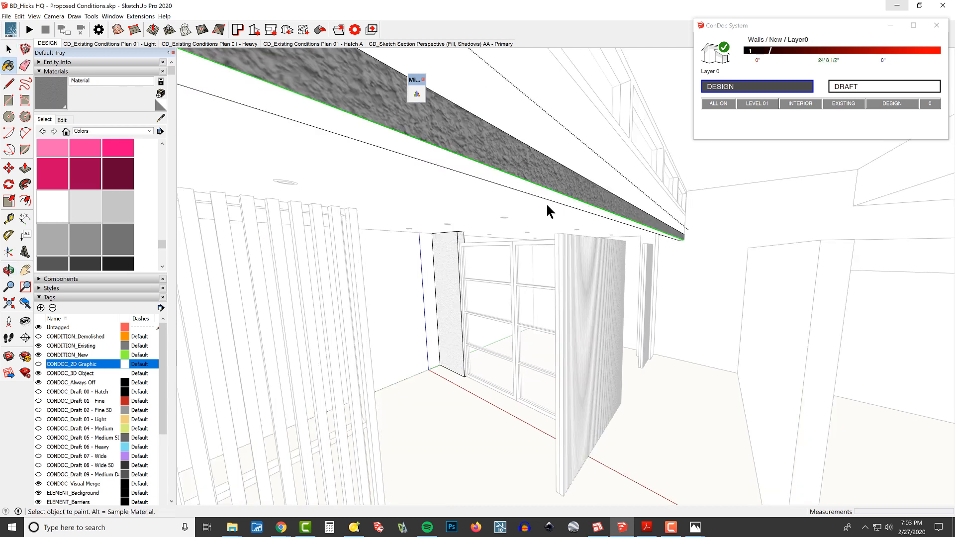
pyautogui.click(547, 199)
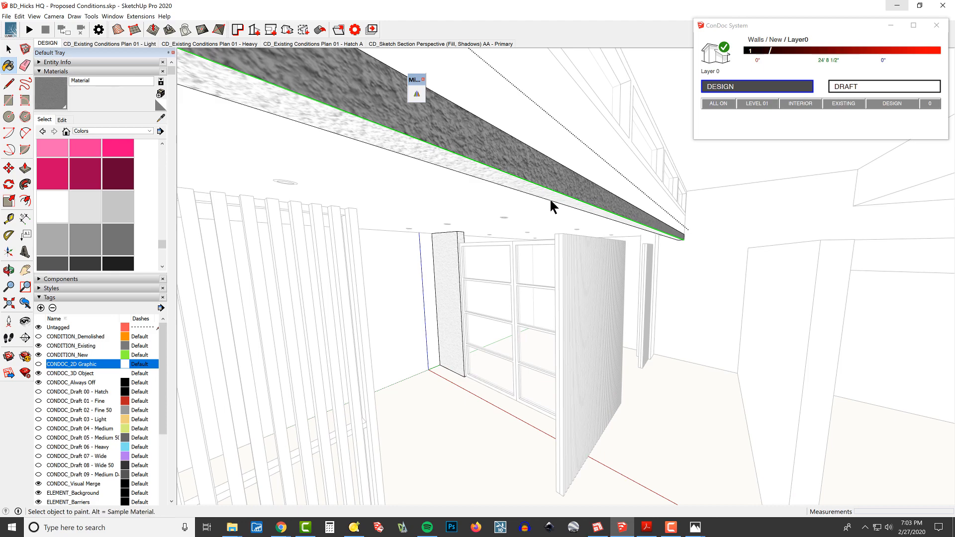
pyautogui.moveTo(550, 199); pyautogui.dragTo(576, 272, button='middle')
pyautogui.click(521, 184)
# - Examine the painted beam beneath the clerestory windows from several viewpoints in the main room
pyautogui.scroll(-3, 576, 273)
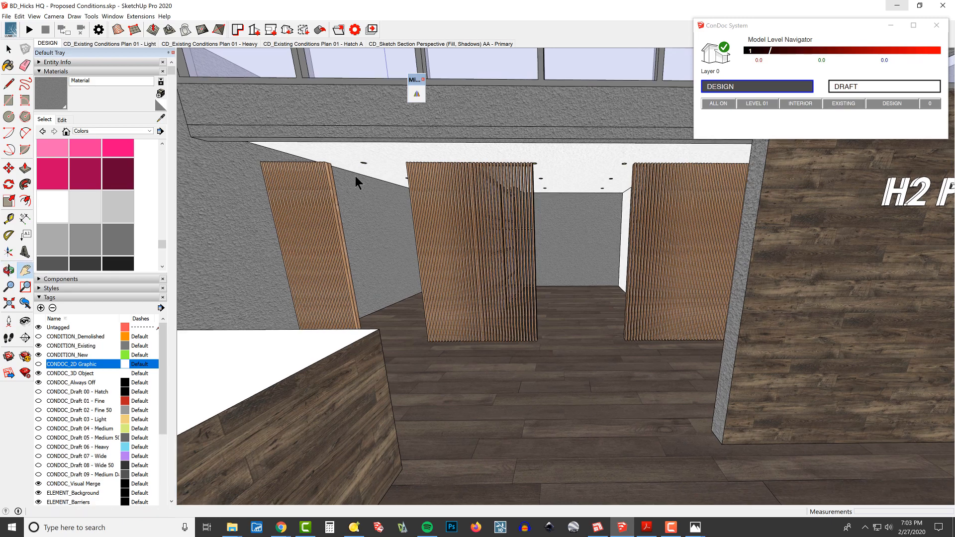
pyautogui.moveTo(347, 212); pyautogui.dragTo(676, 161, button='middle')
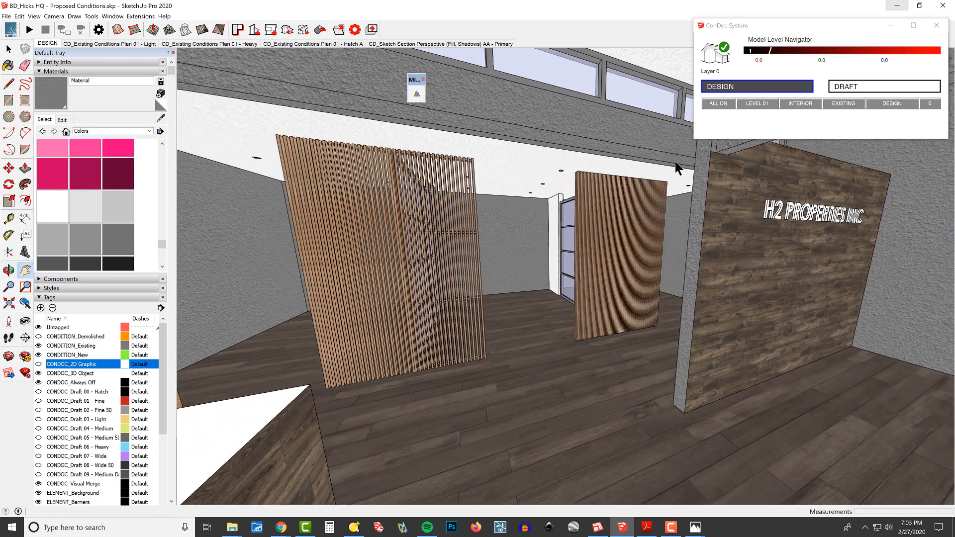
pyautogui.moveTo(580, 194); pyautogui.dragTo(686, 186, button='middle')
pyautogui.scroll(3, 686, 187)
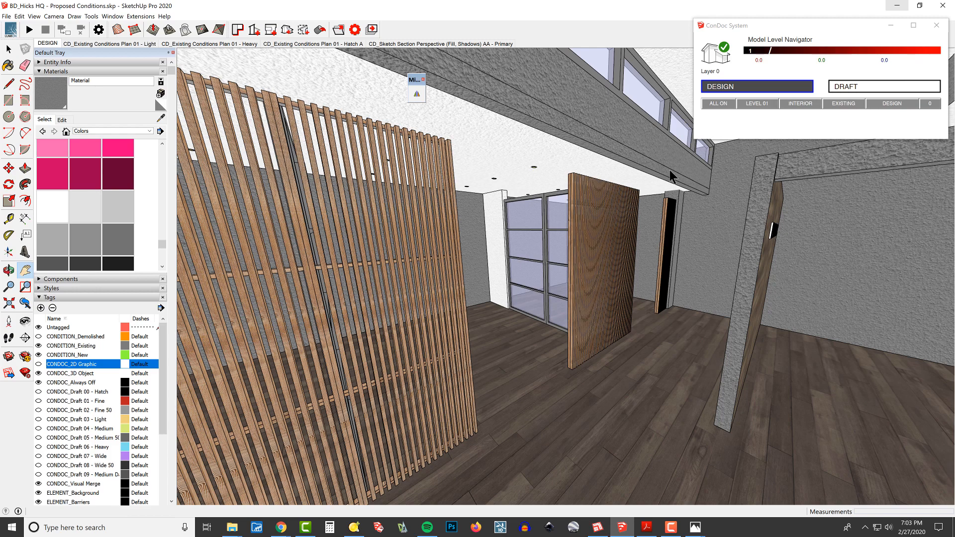
pyautogui.moveTo(693, 237); pyautogui.dragTo(677, 273, button='middle')
pyautogui.scroll(3, 662, 162)
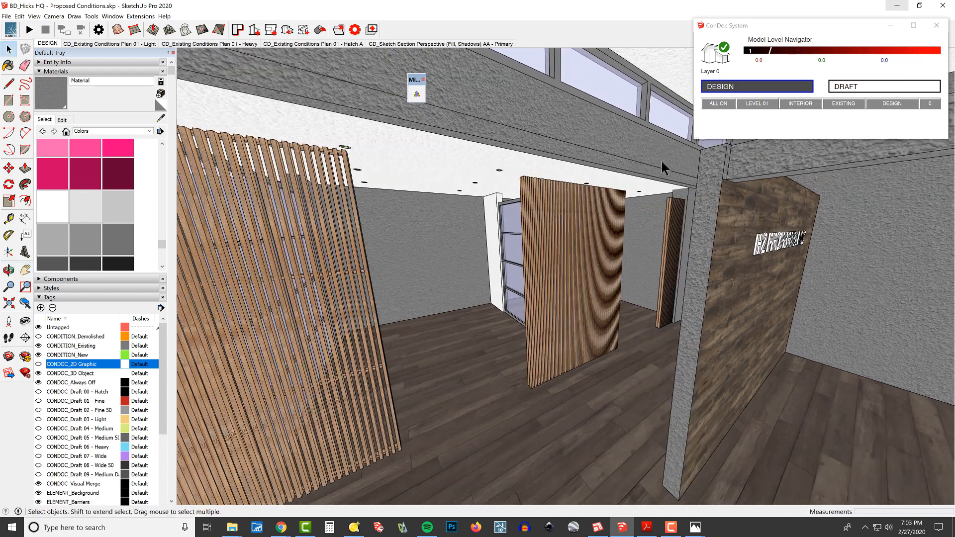
# - Open the new beam inside the walls group and paint its remaining white face with the gray textured finish
pyautogui.doubleClick(638, 176)
pyautogui.click(639, 176)
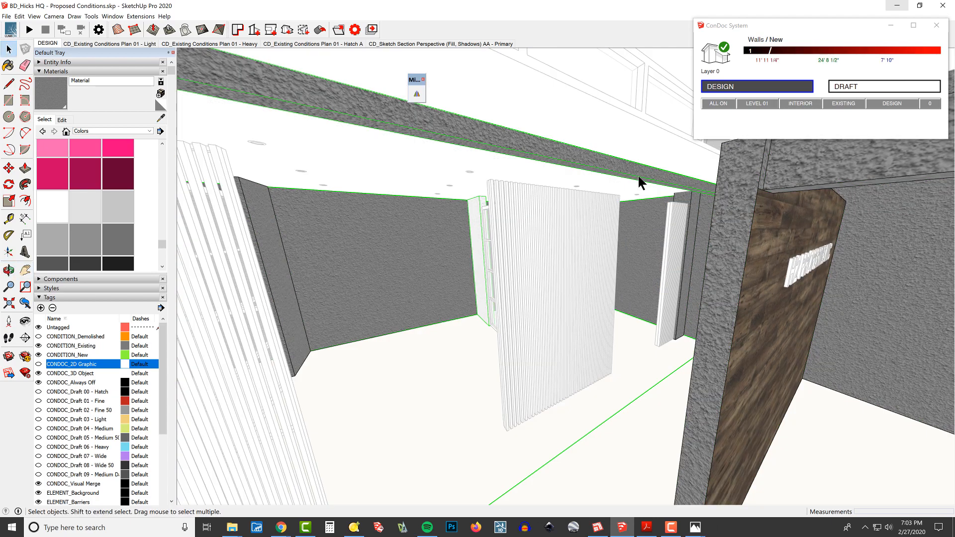
pyautogui.press('Escape')
pyautogui.moveTo(695, 197); pyautogui.dragTo(739, 196, button='middle')
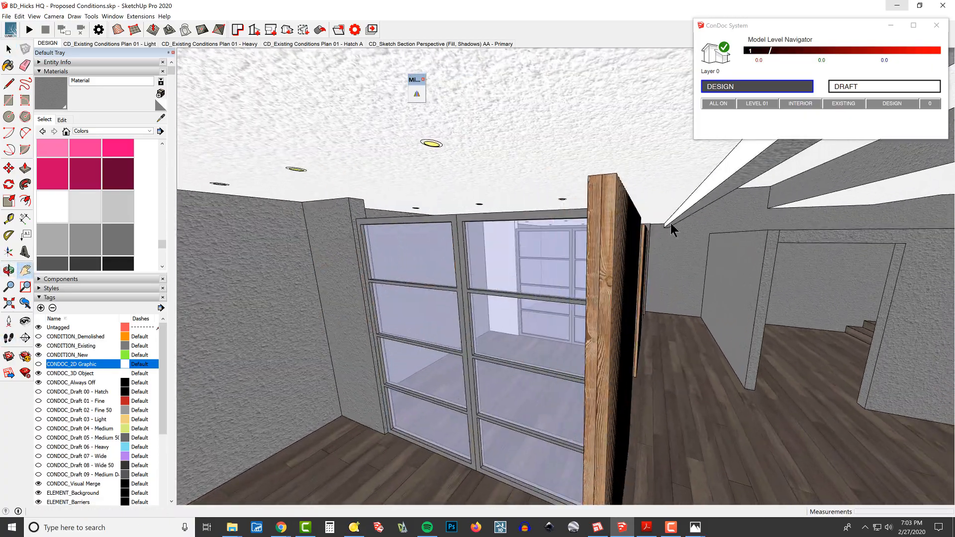
pyautogui.press('space')
pyautogui.doubleClick(718, 192)
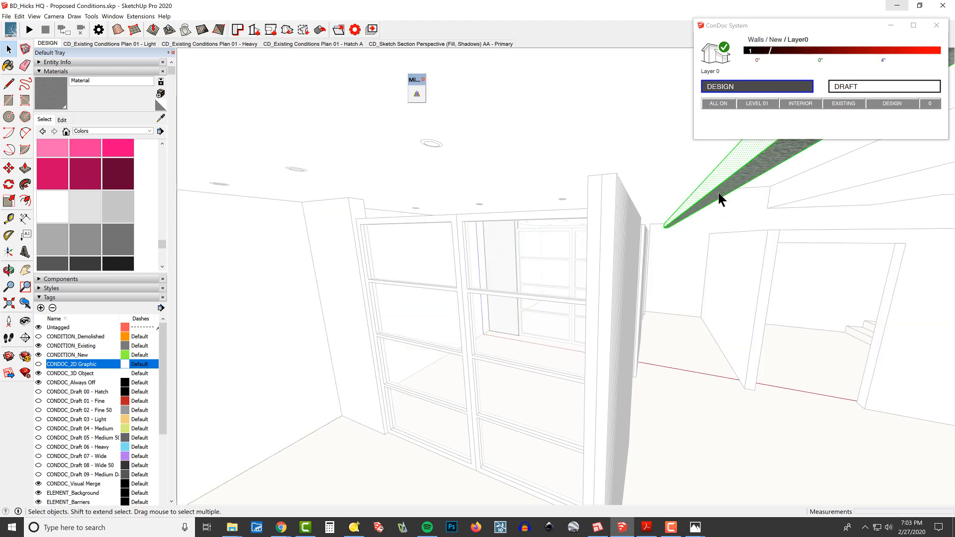
pyautogui.press('h')
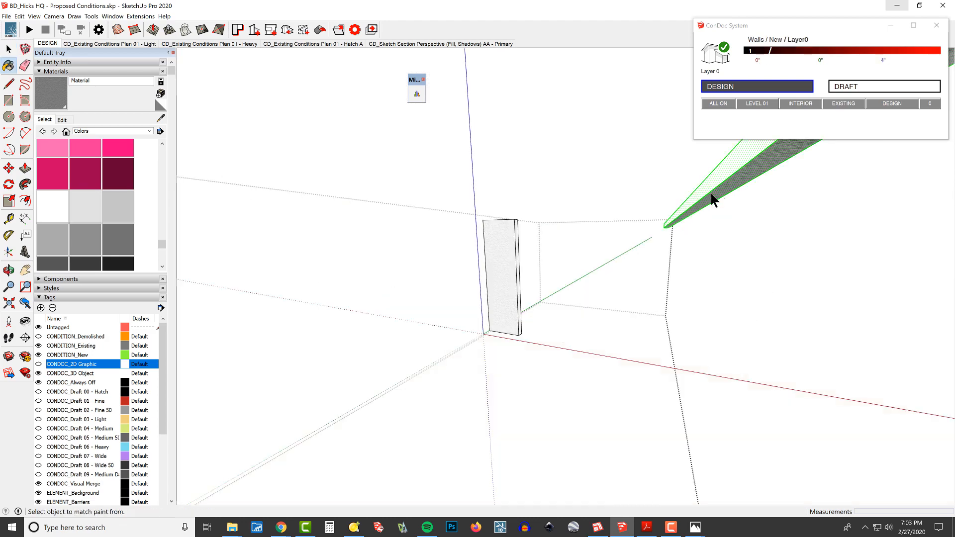
pyautogui.click(715, 187)
pyautogui.moveTo(715, 188); pyautogui.dragTo(577, 175, button='middle')
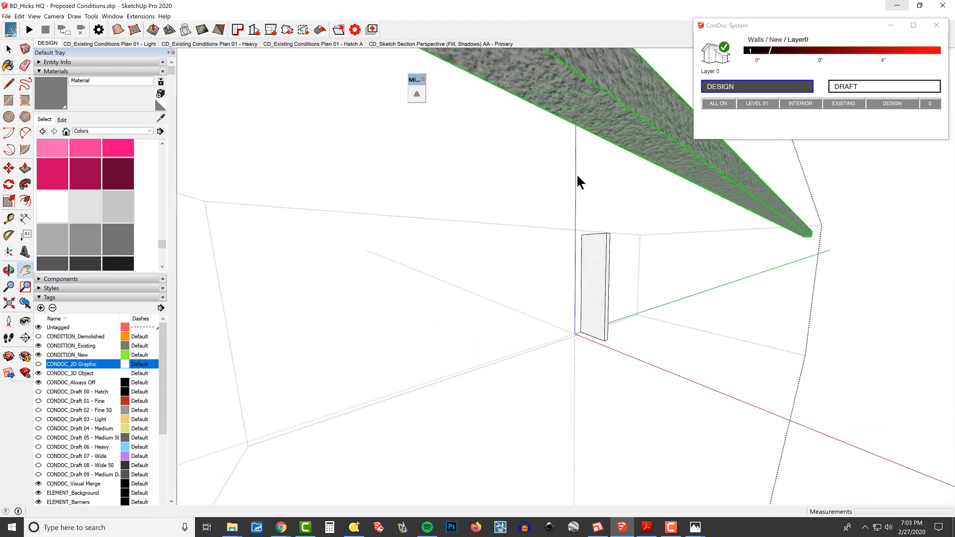
pyautogui.keyDown('shift'); pyautogui.moveTo(645, 195); pyautogui.dragTo(631, 230, button='middle'); pyautogui.keyUp('shift')
pyautogui.click(622, 184)
# - Walk through the main room past the slat dividers and look around toward the staircase opening
pyautogui.press('w')
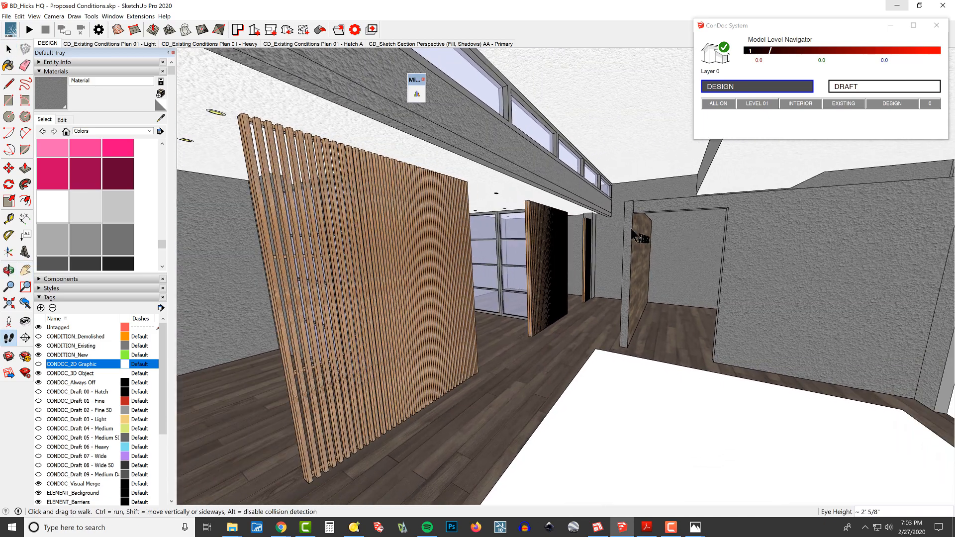
pyautogui.moveTo(632, 229); pyautogui.dragTo(686, 226)
pyautogui.scroll(4, 572, 215)
pyautogui.moveTo(672, 219); pyautogui.dragTo(637, 217, button='middle')
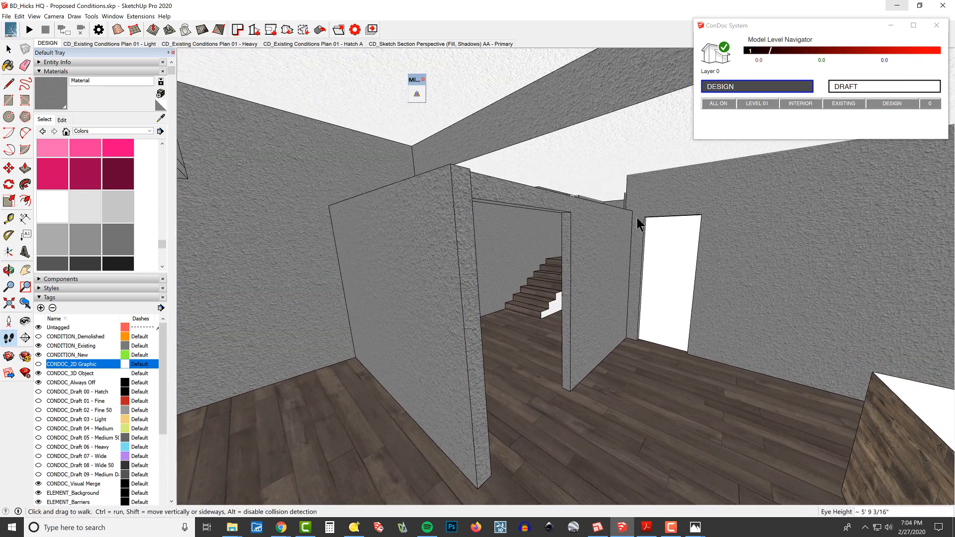
# - Switch to Chrome and close the LIFX Light Strips and GU10 Downlight pages to return to the Client Comments document
pyautogui.hotkey('alt', 'Tab')
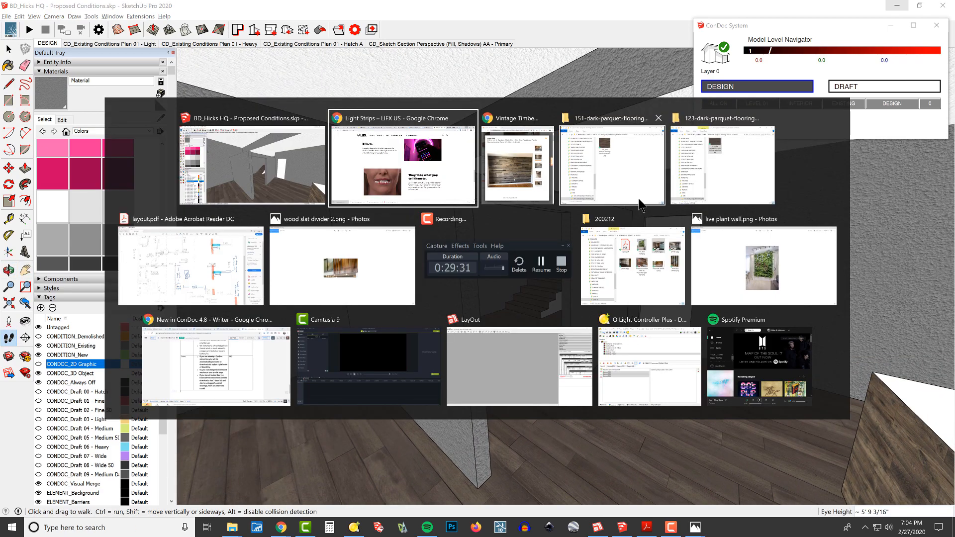
pyautogui.click(462, 203)
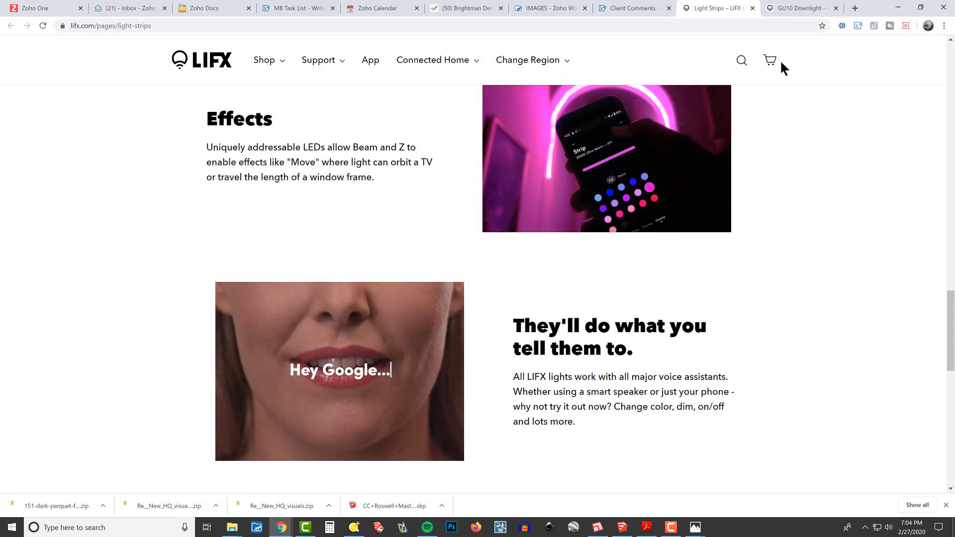
pyautogui.hotkey('ctrl', 'w')
pyautogui.hotkey('ctrl', 'w')
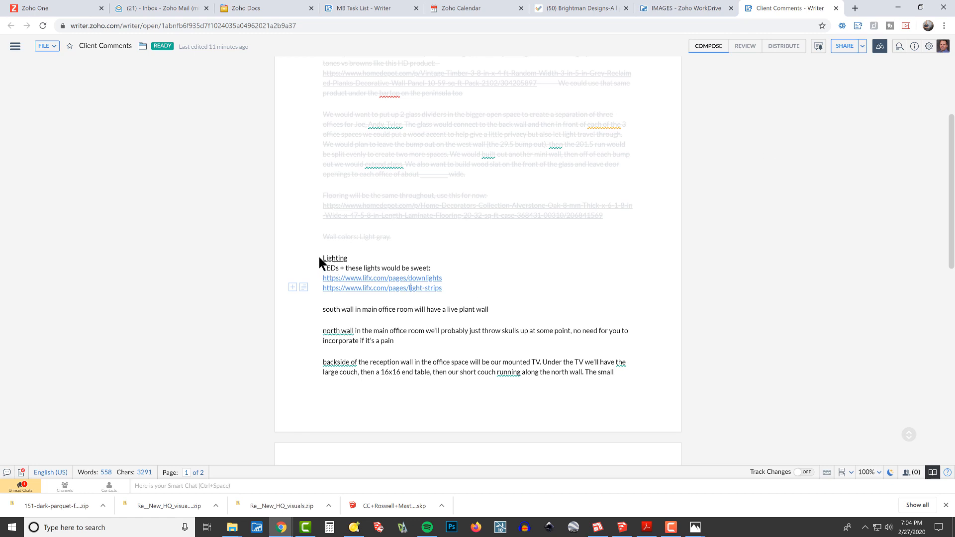
# - Select the Lighting section of the client comments, from its heading through the two LIFX links
pyautogui.doubleClick(343, 172)
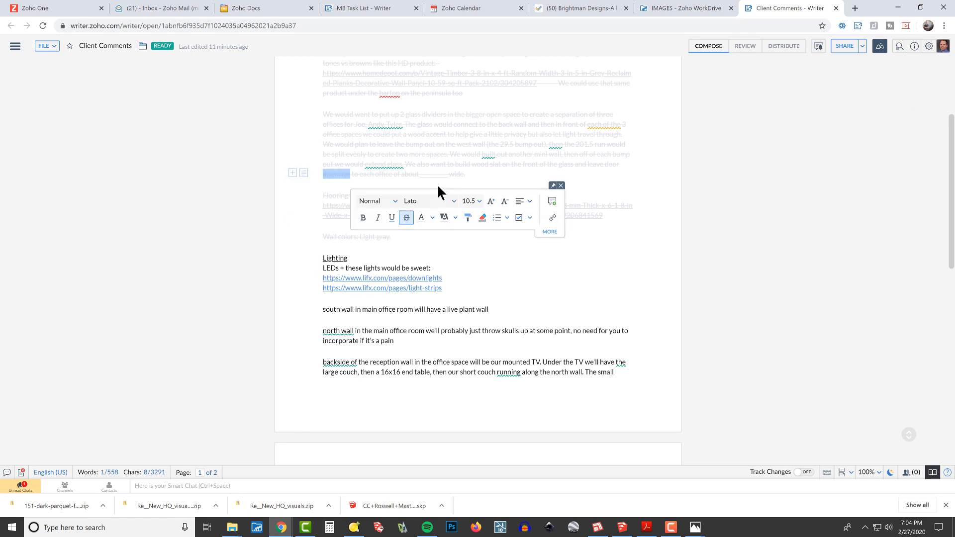
pyautogui.moveTo(323, 258); pyautogui.dragTo(476, 288)
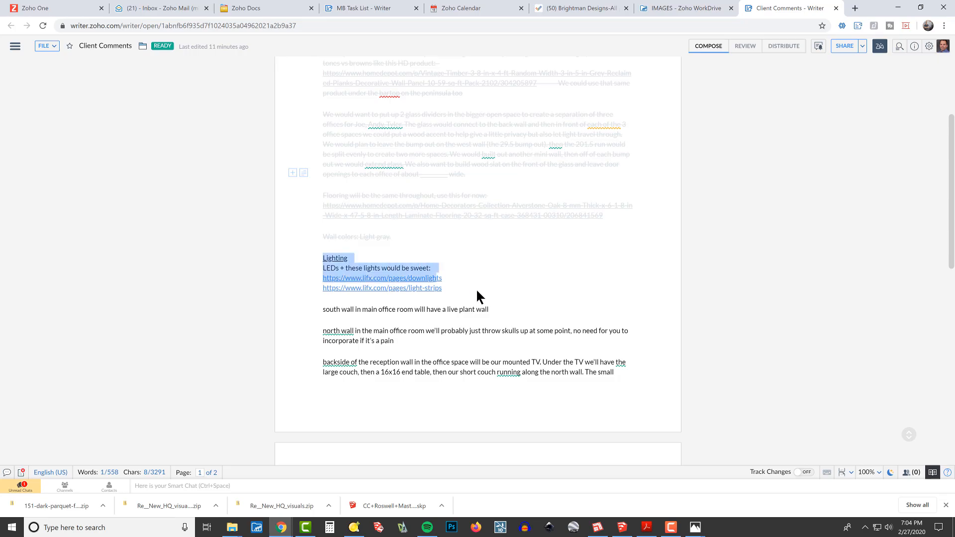